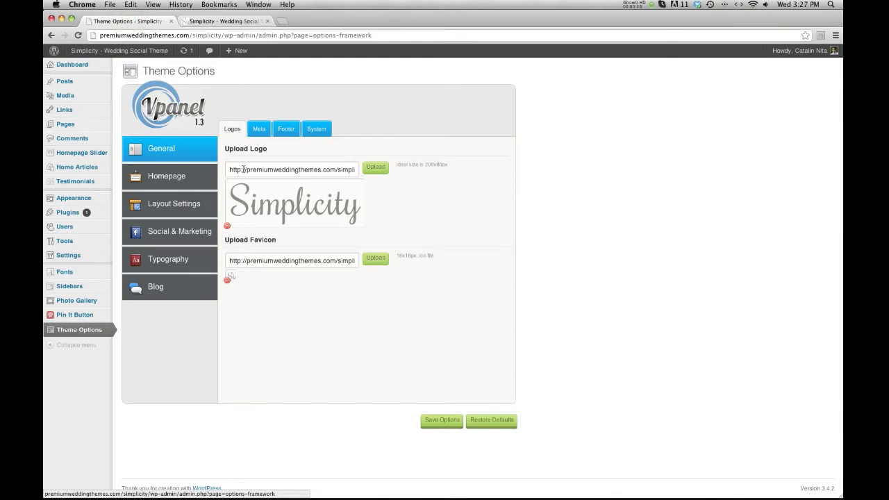
# Step: Review the logo and favicon upload settings and compare them with the site's home page
pyautogui.click(231, 21)
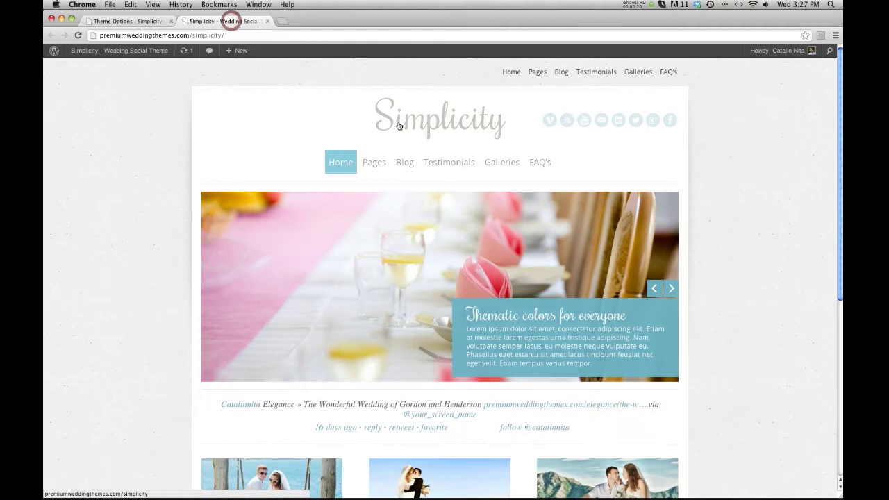
pyautogui.click(127, 20)
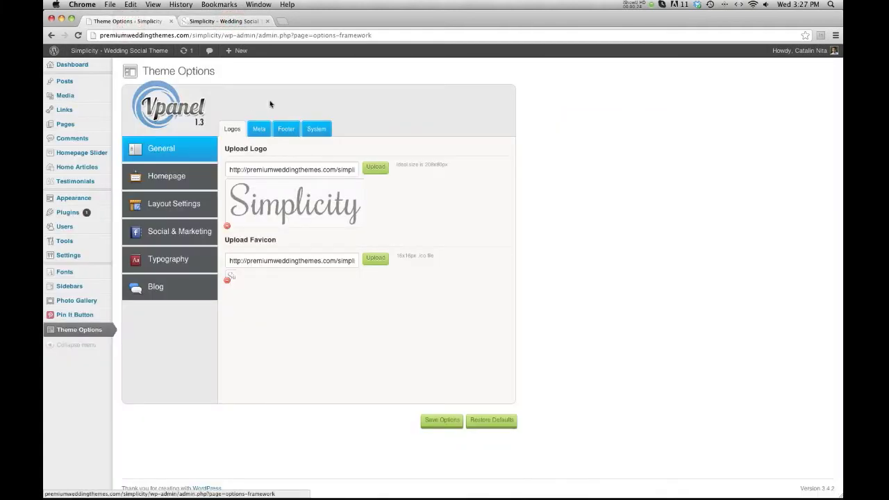
pyautogui.click(218, 22)
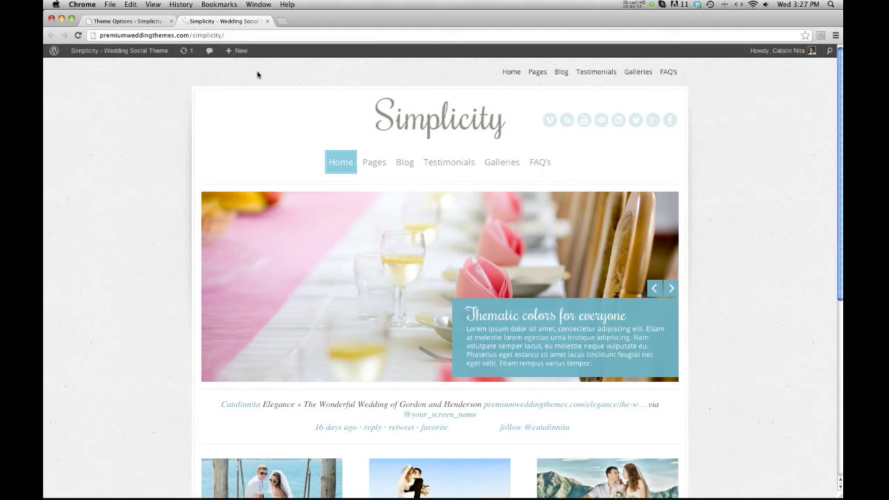
pyautogui.click(137, 21)
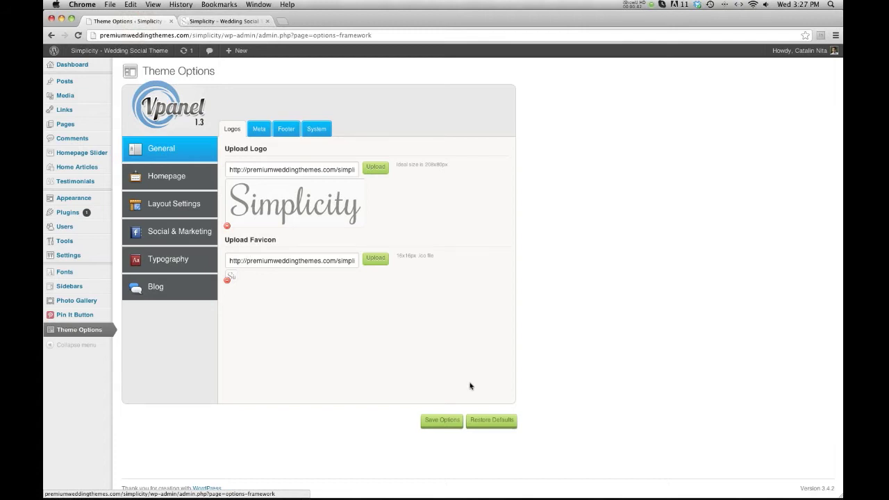
pyautogui.click(417, 256)
pyautogui.click(424, 285)
# Step: Review the general options for the meta description and custom homepage keywords
pyautogui.click(255, 131)
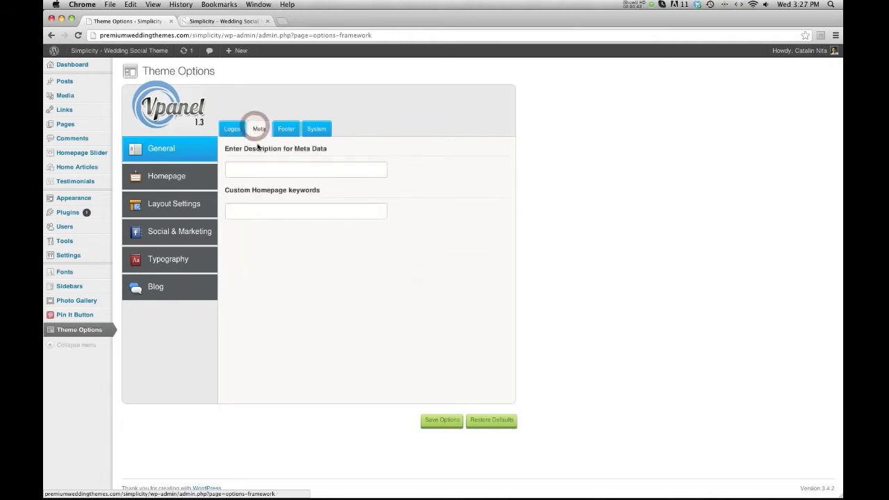
pyautogui.click(263, 168)
pyautogui.click(264, 211)
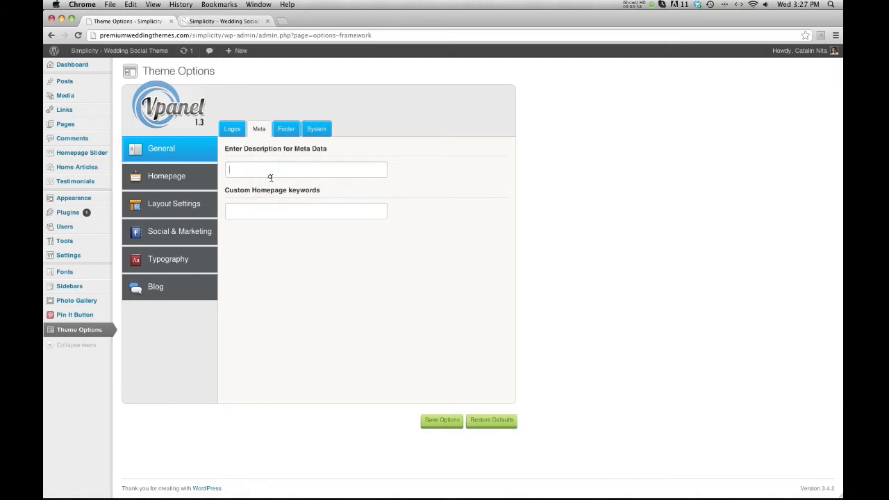
# Step: Examine the footer copyright text setting and find the matching text in the live site's footer
pyautogui.click(286, 129)
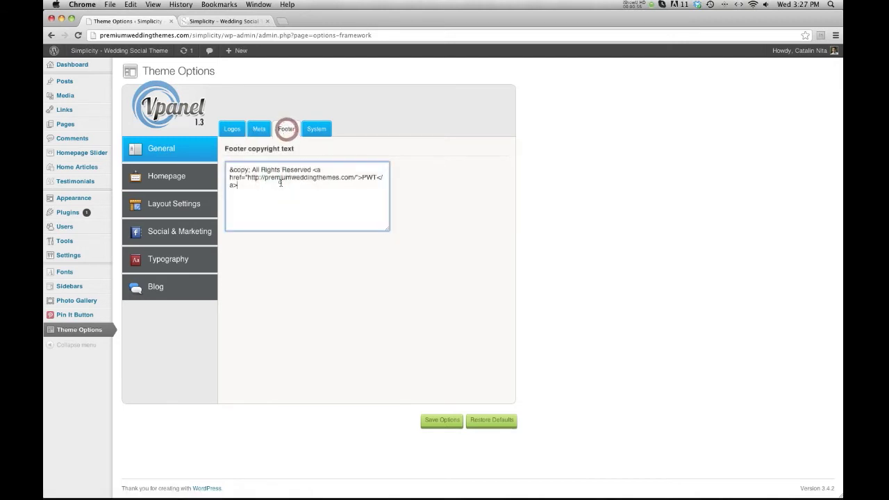
pyautogui.click(236, 21)
pyautogui.scroll(-10, 277, 182)
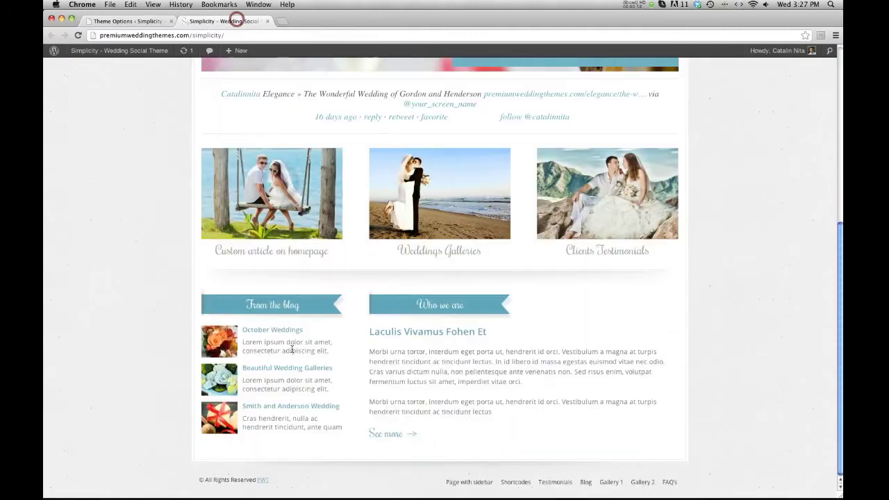
pyautogui.tripleClick(278, 482)
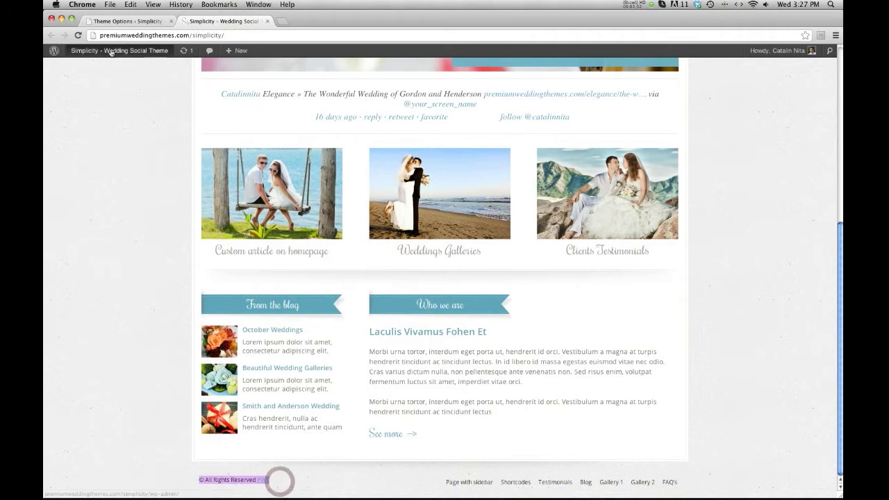
# Step: Return to the theme options and examine the general system email setting
pyautogui.click(111, 20)
pyautogui.click(317, 128)
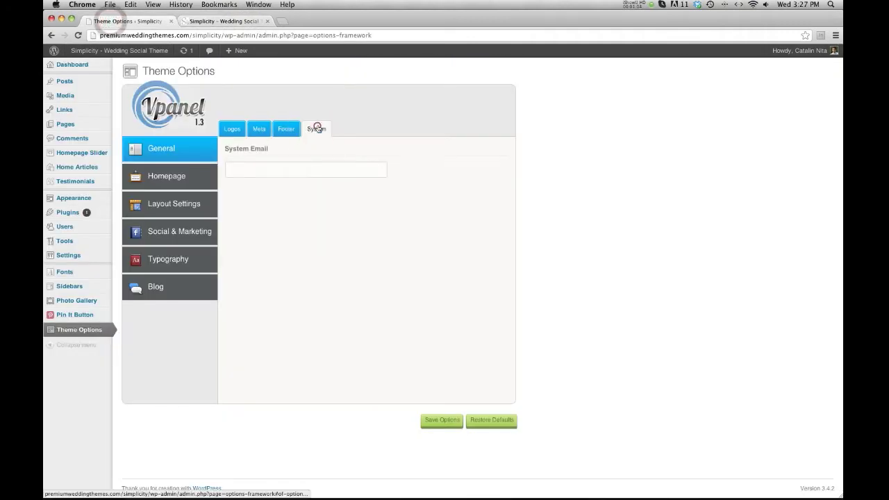
pyautogui.click(294, 172)
pyautogui.click(294, 173)
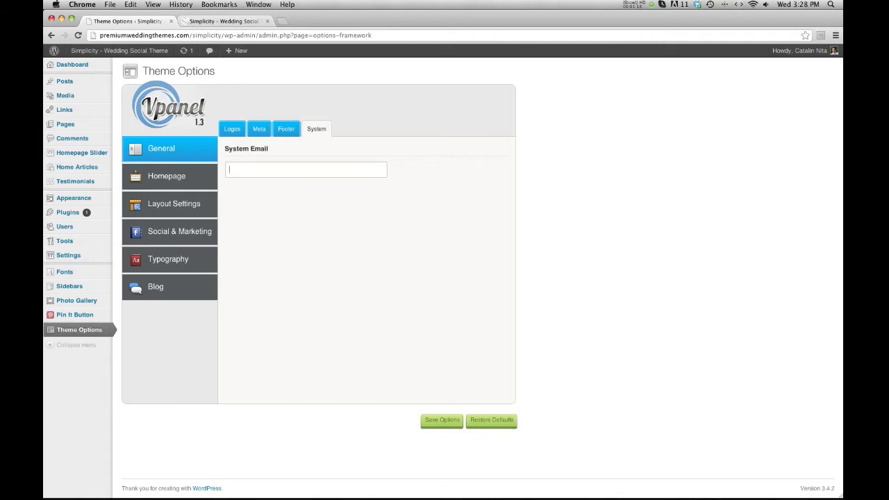
pyautogui.click(293, 173)
pyautogui.click(310, 265)
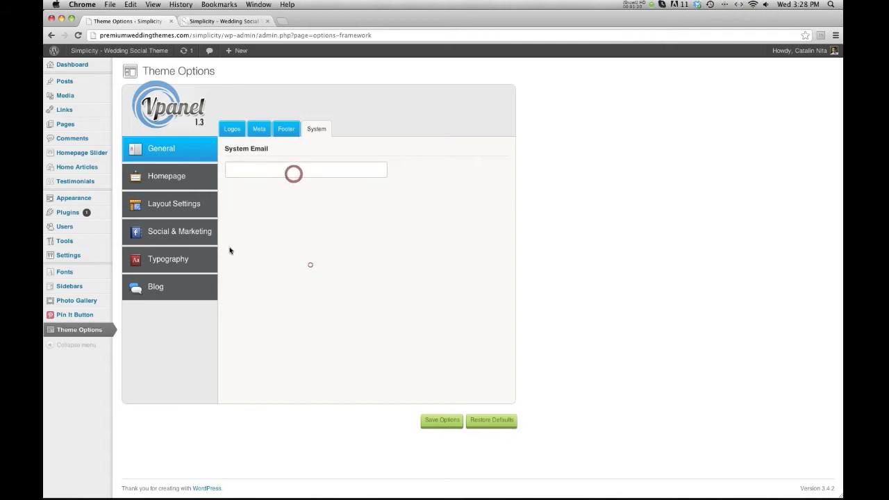
# Step: Review the homepage slider settings and advance through the live site's slides to preview the transition effects
pyautogui.click(151, 176)
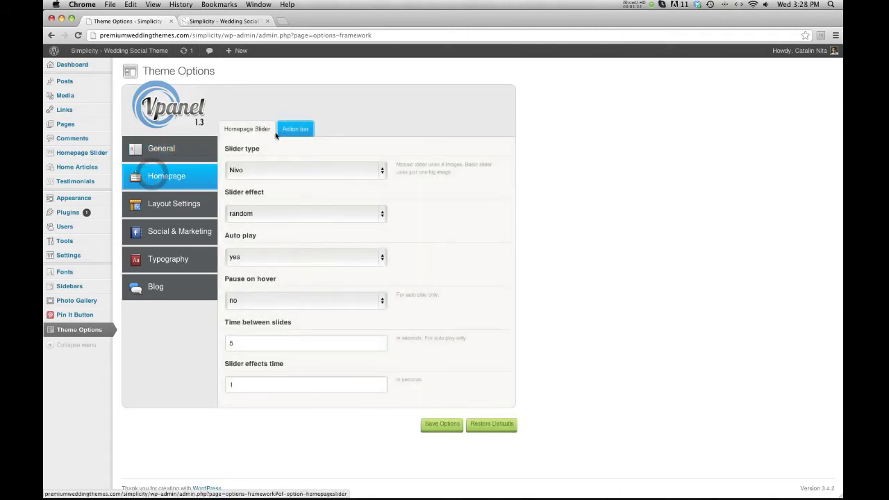
pyautogui.click(222, 21)
pyautogui.press('super+r')
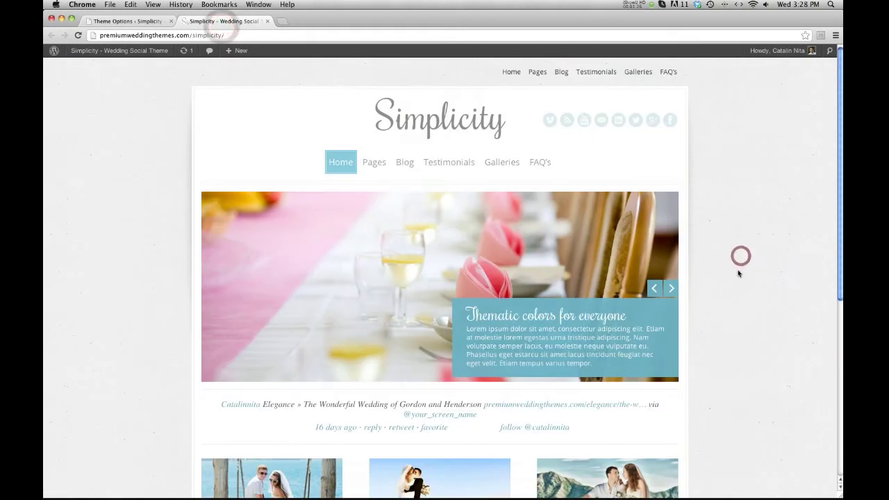
pyautogui.scroll(-2, 740, 255)
pyautogui.click(671, 209)
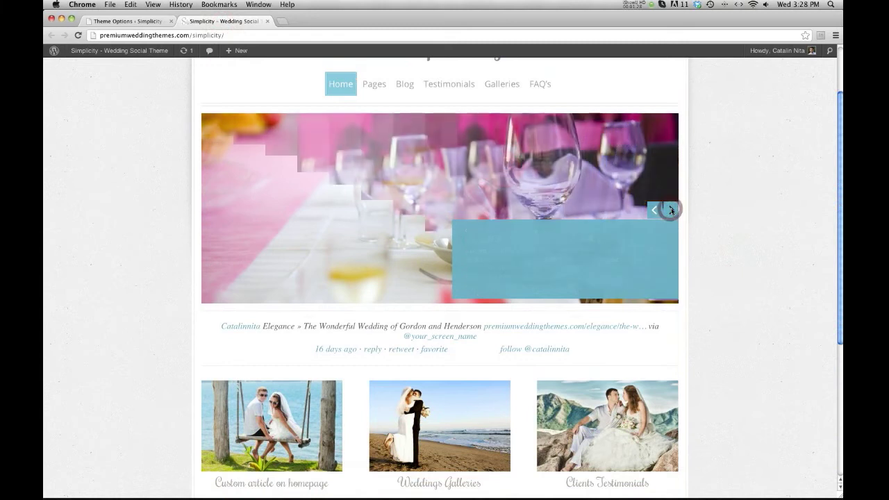
pyautogui.click(670, 210)
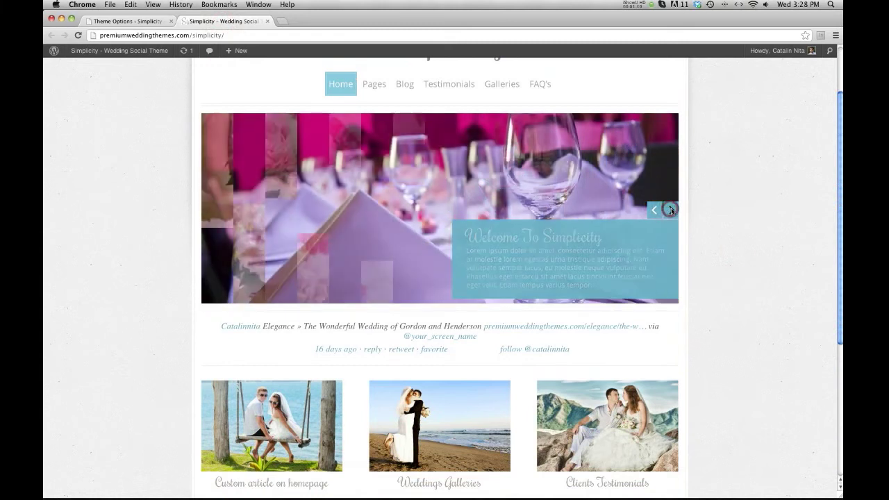
pyautogui.click(671, 211)
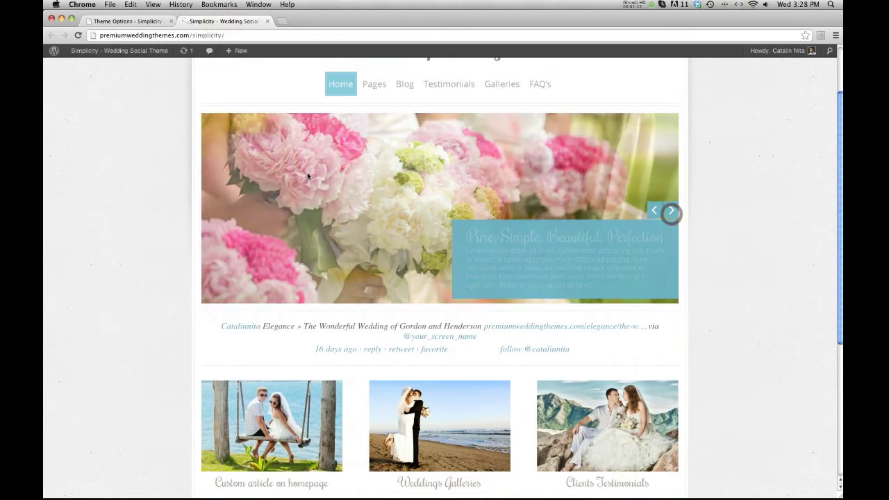
# Step: Set the homepage slider effect to boxRainReverse in the theme options and save
pyautogui.click(121, 21)
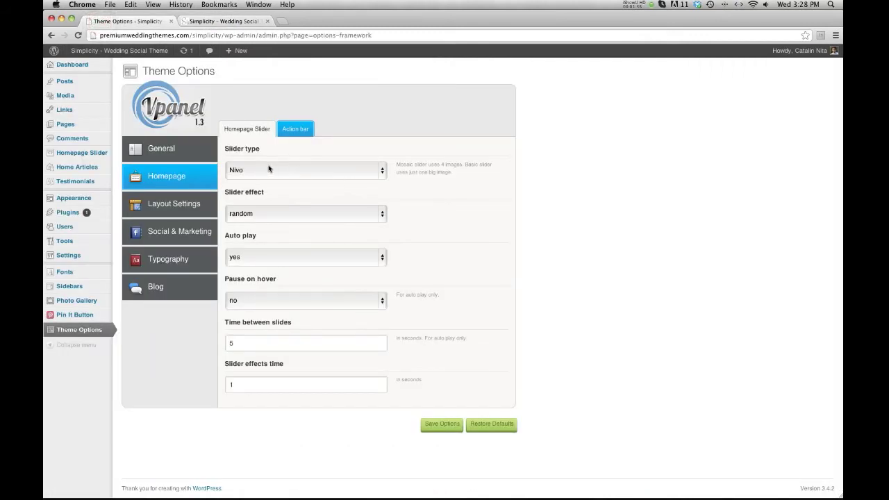
pyautogui.click(378, 210)
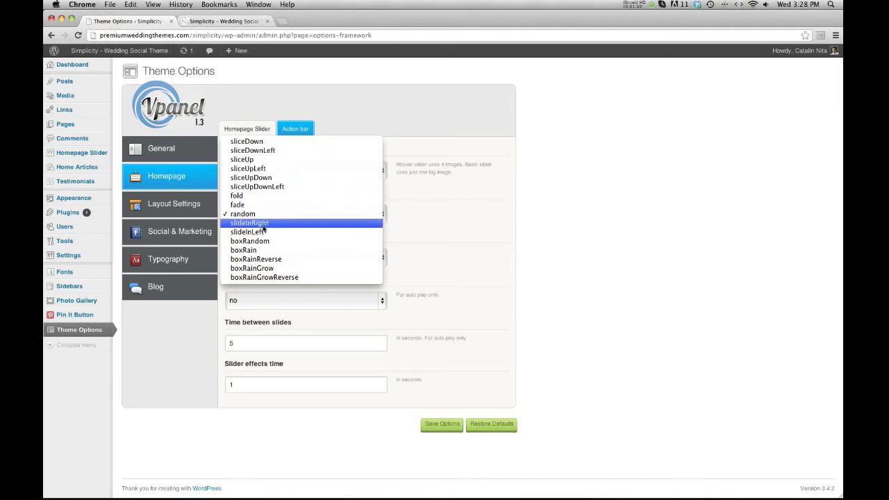
pyautogui.click(266, 260)
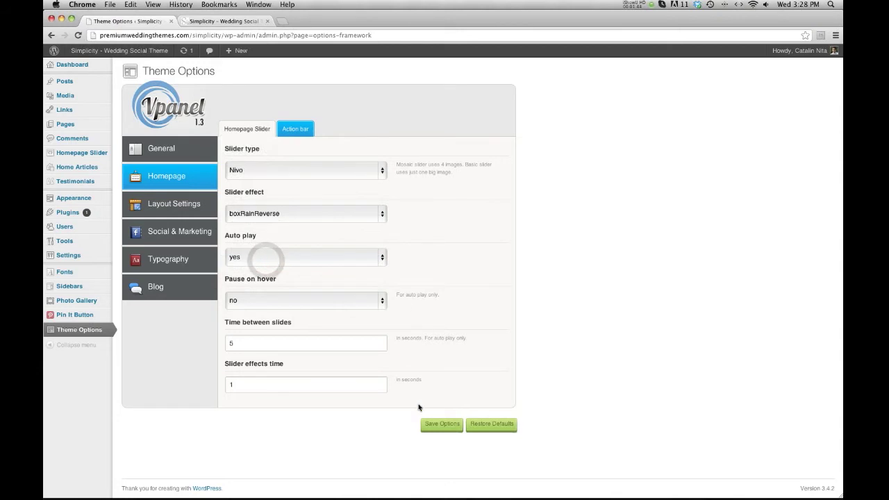
pyautogui.click(431, 429)
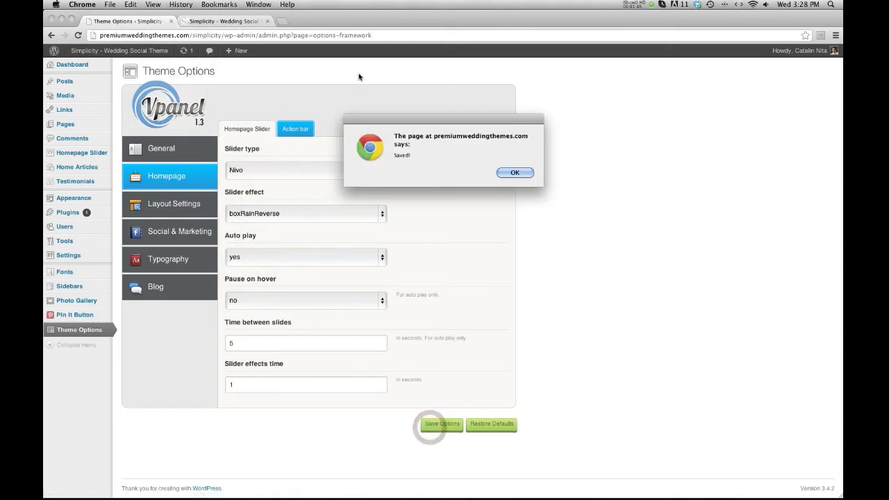
pyautogui.click(515, 172)
# Step: Reload the live site and advance through the homepage slides to check the boxRainReverse effect
pyautogui.click(219, 21)
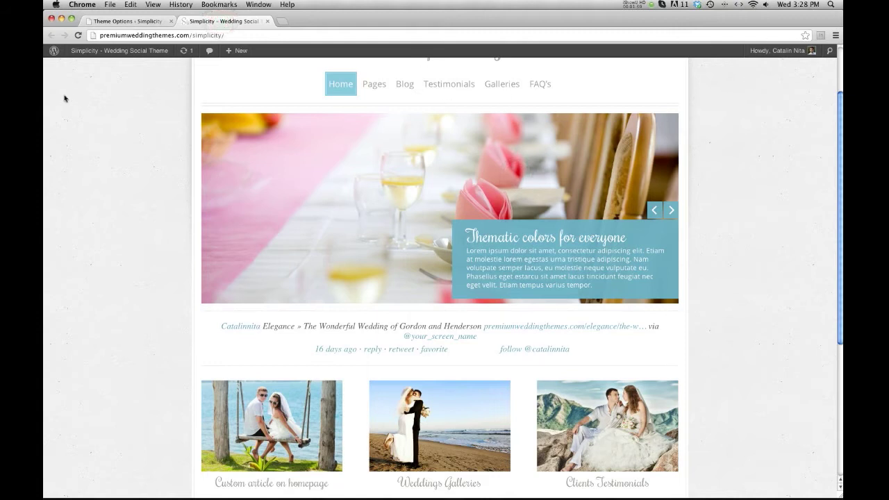
pyautogui.click(77, 36)
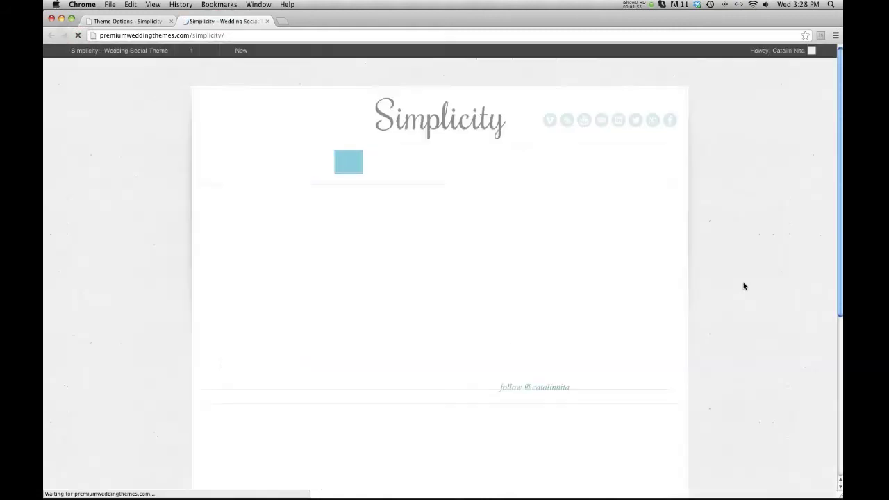
pyautogui.click(667, 289)
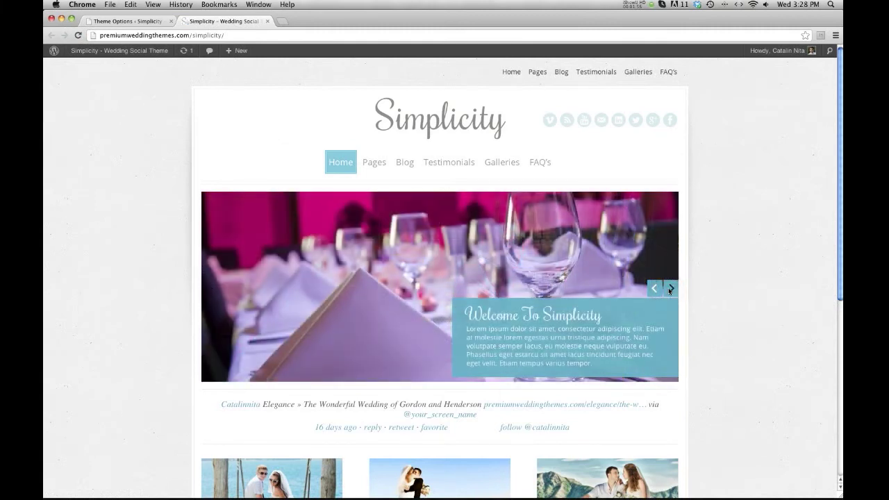
pyautogui.click(668, 288)
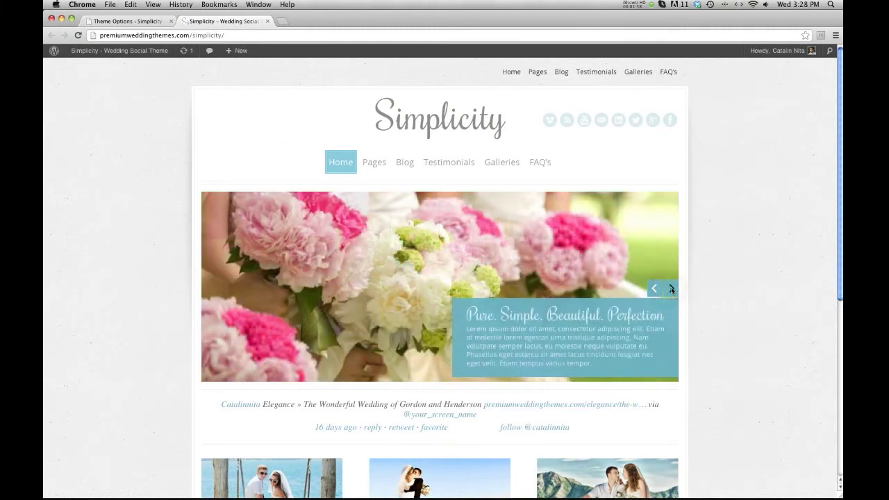
# Step: Set the Nivo slider's effect back to random in the theme options
pyautogui.click(139, 23)
pyautogui.click(318, 215)
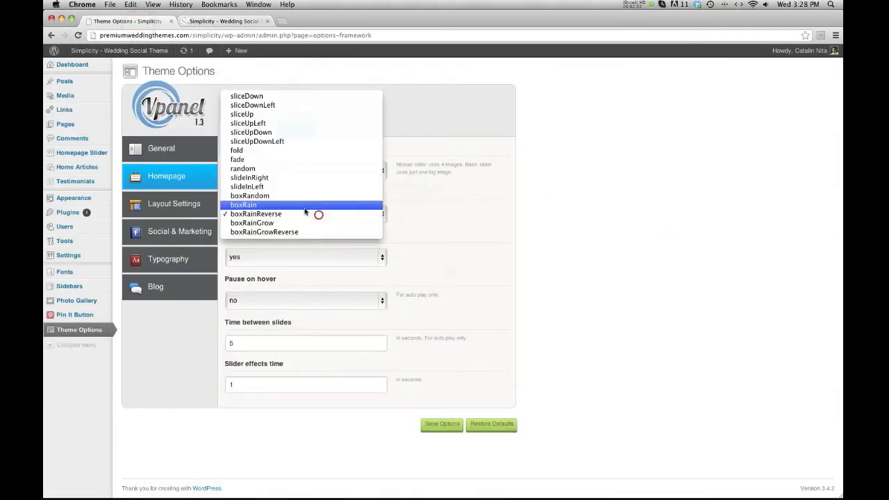
pyautogui.click(303, 168)
pyautogui.click(522, 256)
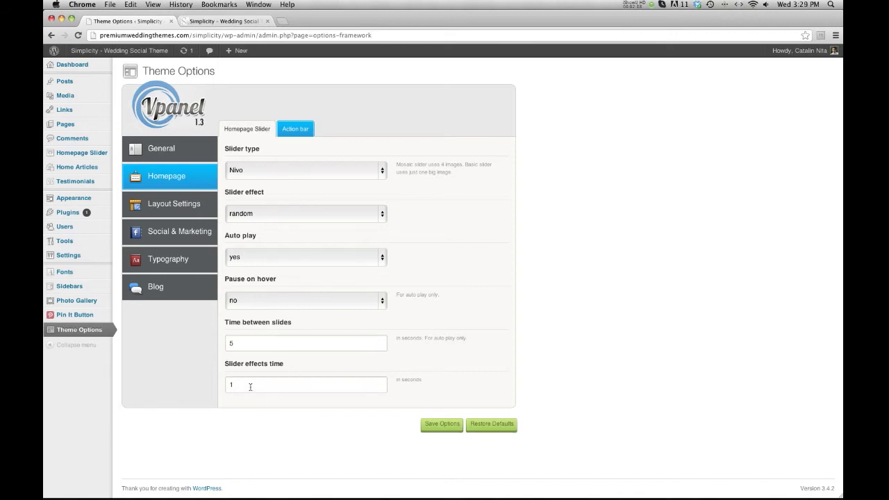
# Step: Change the homepage slider type to Parallax and save the options
pyautogui.click(369, 174)
pyautogui.click(311, 162)
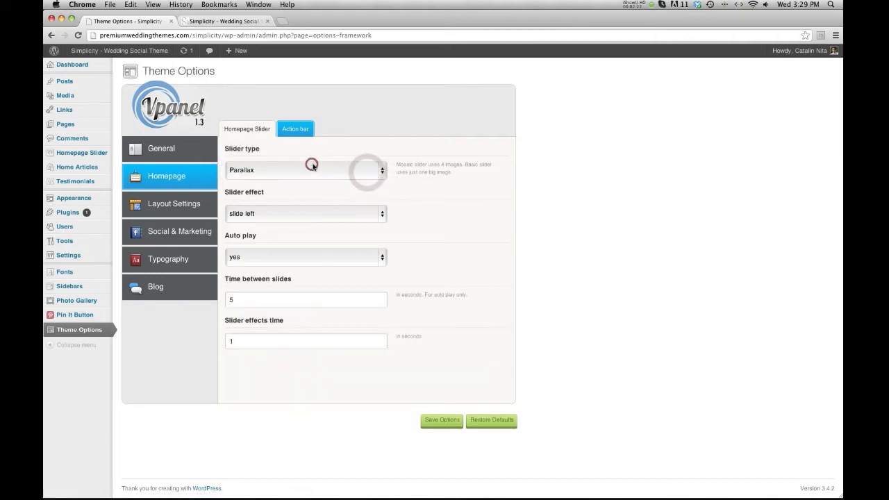
pyautogui.click(429, 420)
pyautogui.click(196, 21)
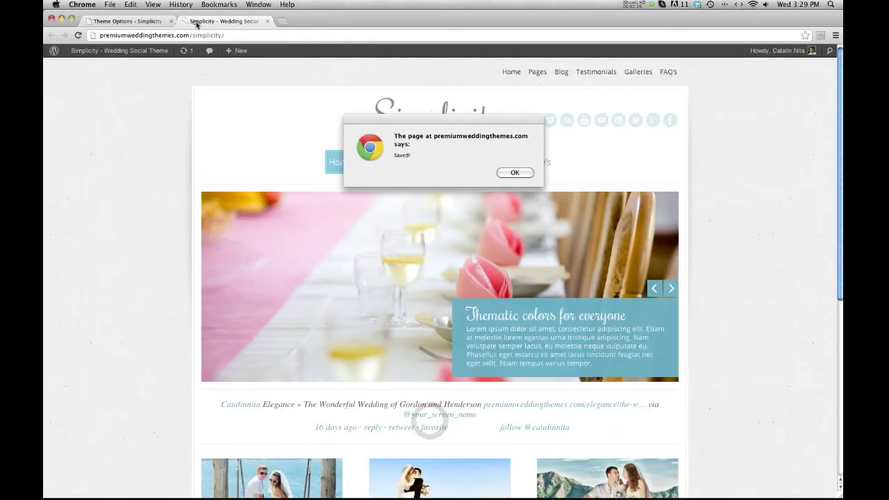
pyautogui.click(511, 174)
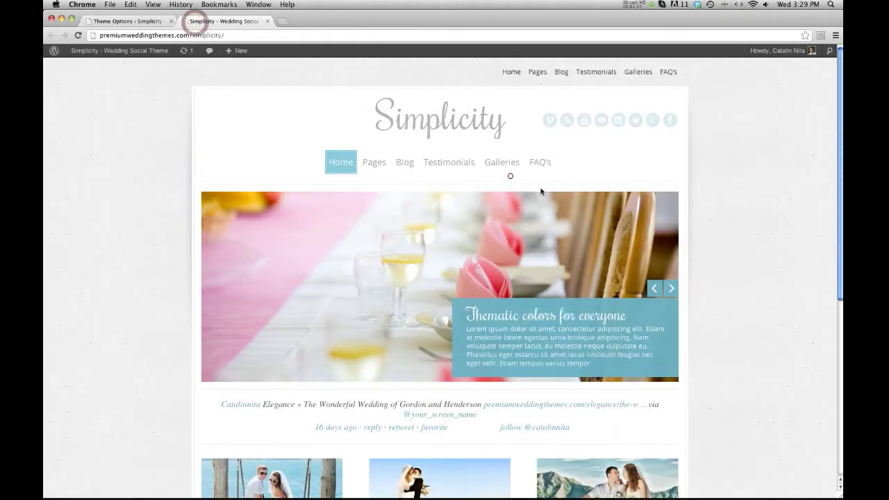
# Step: Reload the live site and advance through the slides to preview the Parallax slider
pyautogui.click(78, 35)
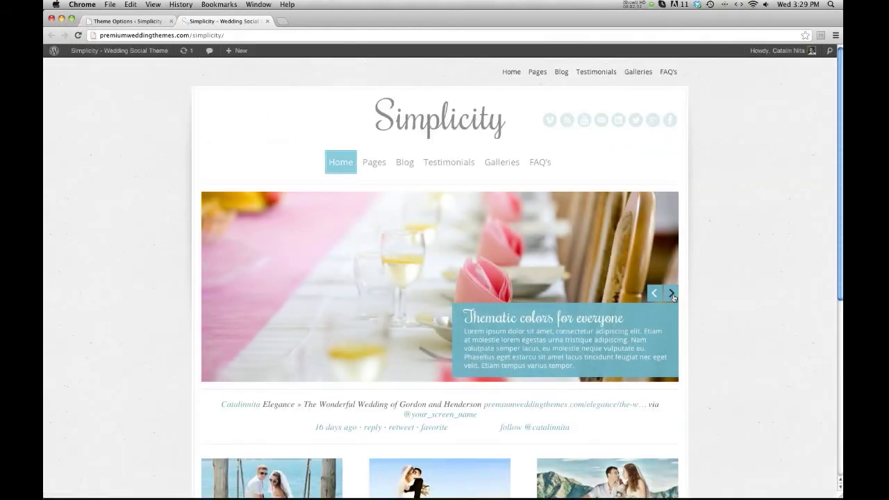
pyautogui.click(672, 295)
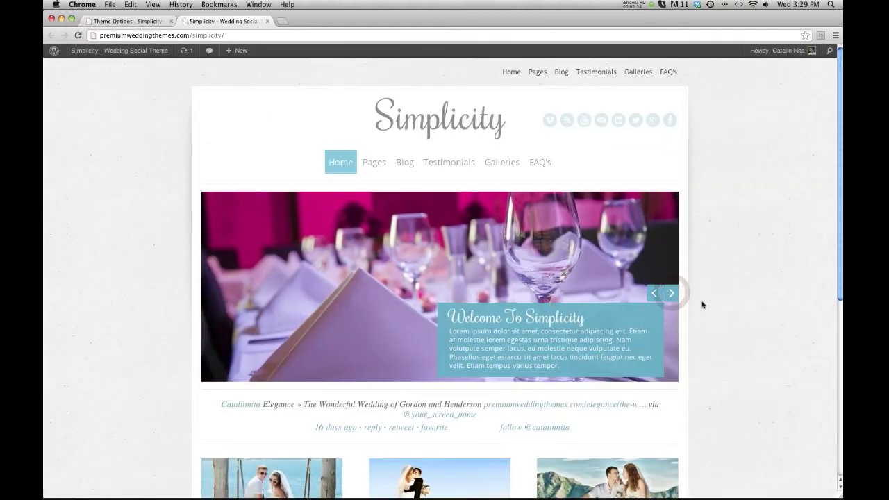
pyautogui.click(671, 293)
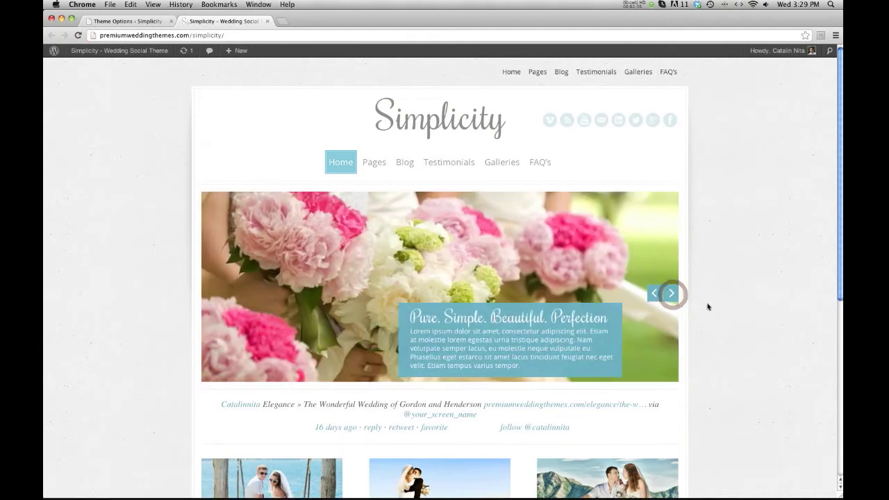
# Step: Return to the theme options and set the homepage slider type to Anything Slider
pyautogui.click(134, 21)
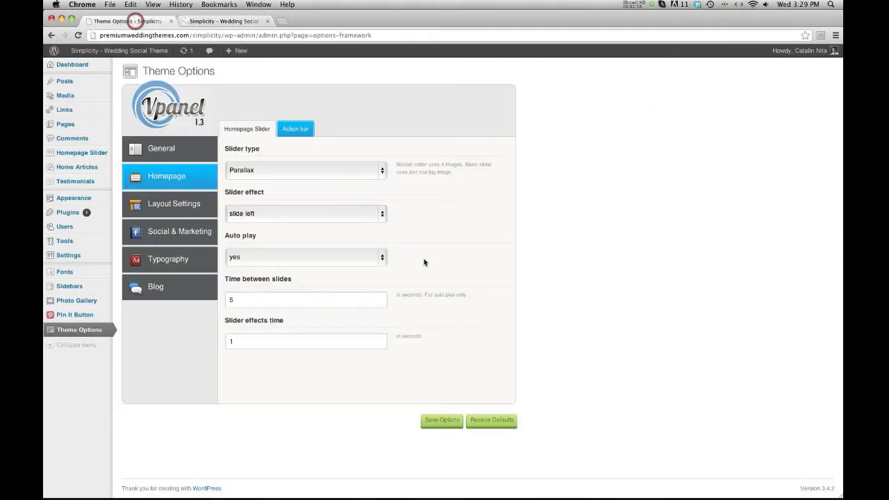
pyautogui.click(370, 175)
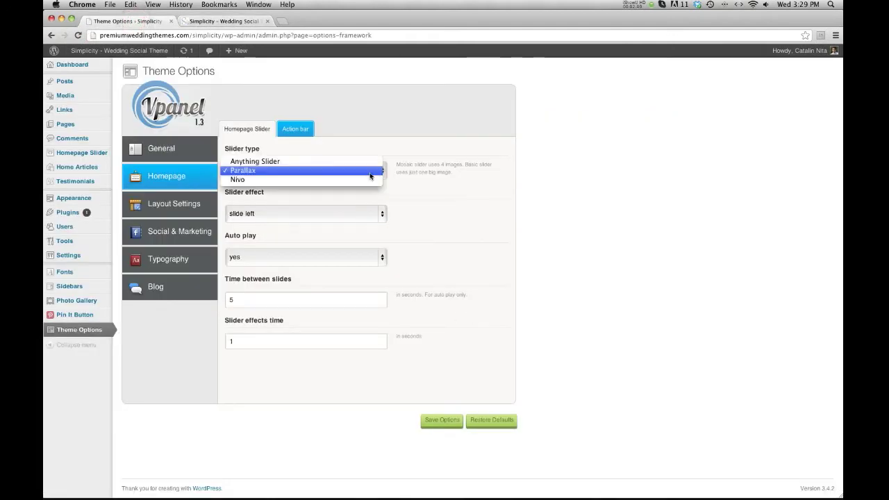
pyautogui.click(356, 162)
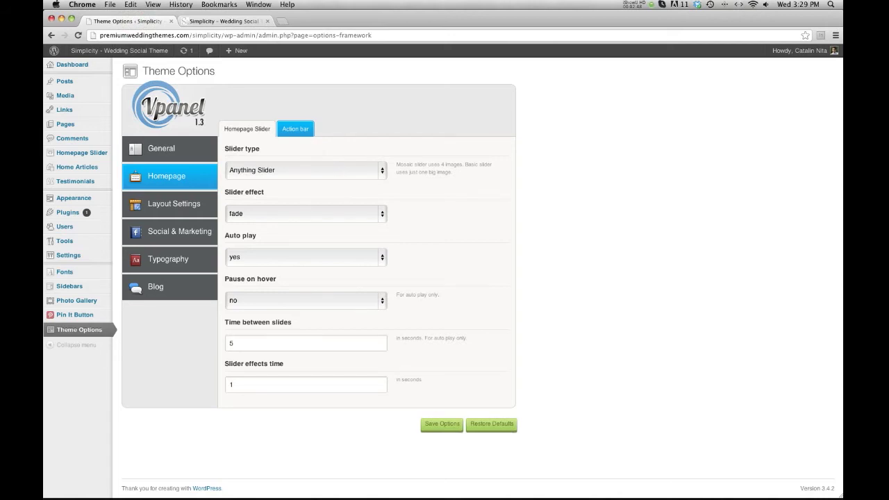
# Step: Set the homepage slider type to Nivo and save the options
pyautogui.click(332, 179)
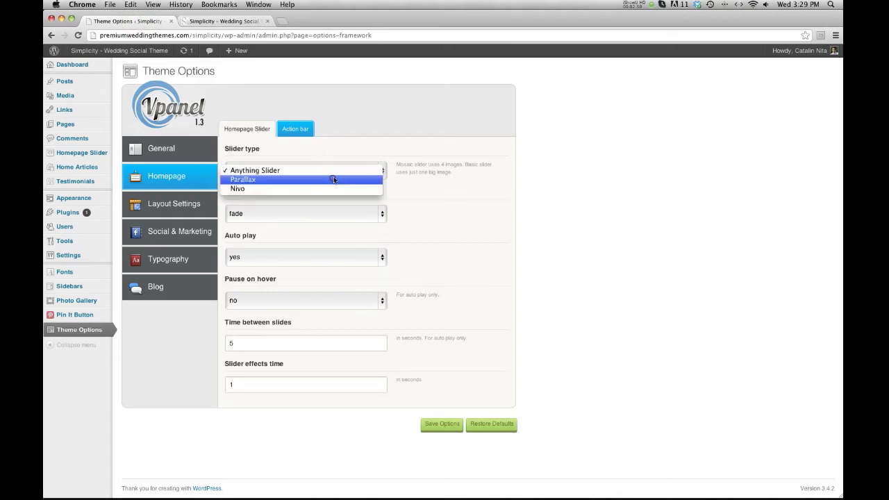
pyautogui.click(298, 185)
pyautogui.click(574, 229)
pyautogui.click(440, 423)
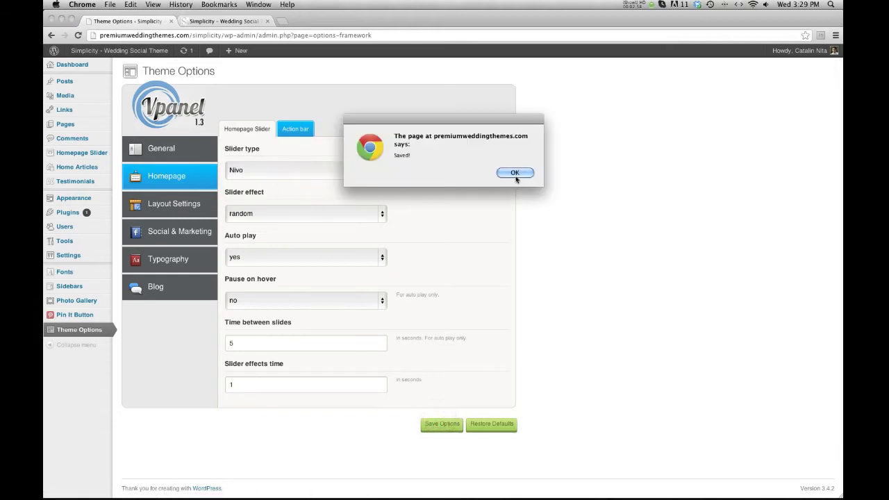
pyautogui.click(516, 175)
# Step: Open the homepage action bar options and look at the tweet bar below the slider on the live site
pyautogui.click(300, 137)
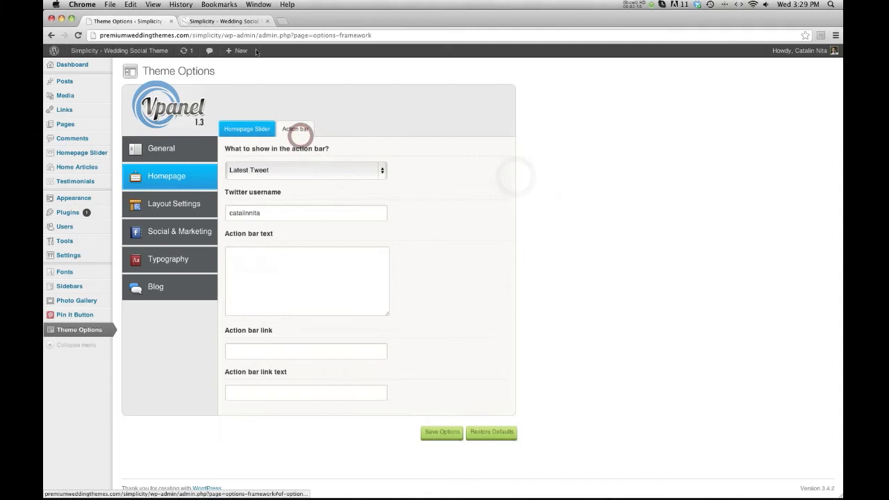
pyautogui.click(224, 21)
pyautogui.scroll(-3, 520, 324)
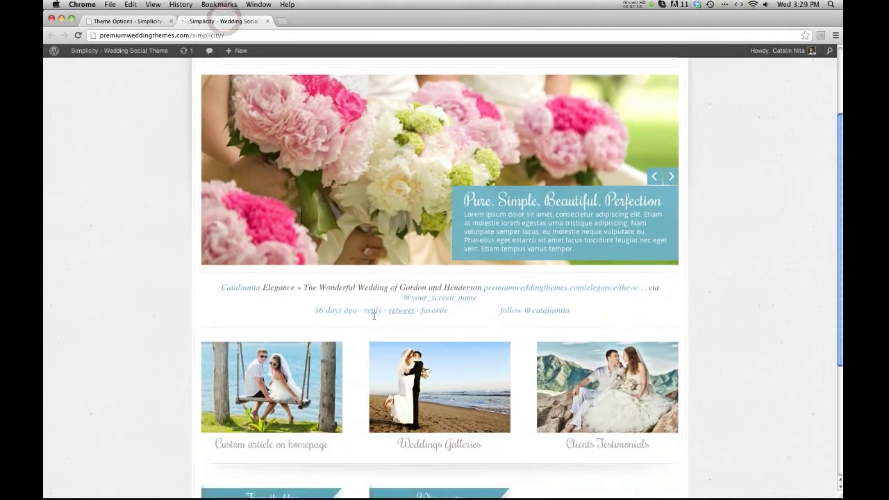
# Step: Set the homepage action bar to show Custom text and enter "Some Text and stuff here" as its text
pyautogui.click(132, 21)
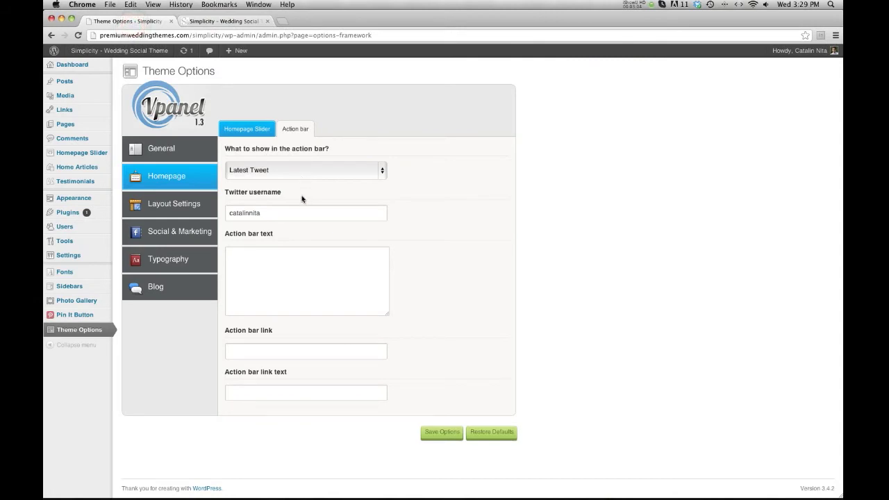
pyautogui.click(292, 176)
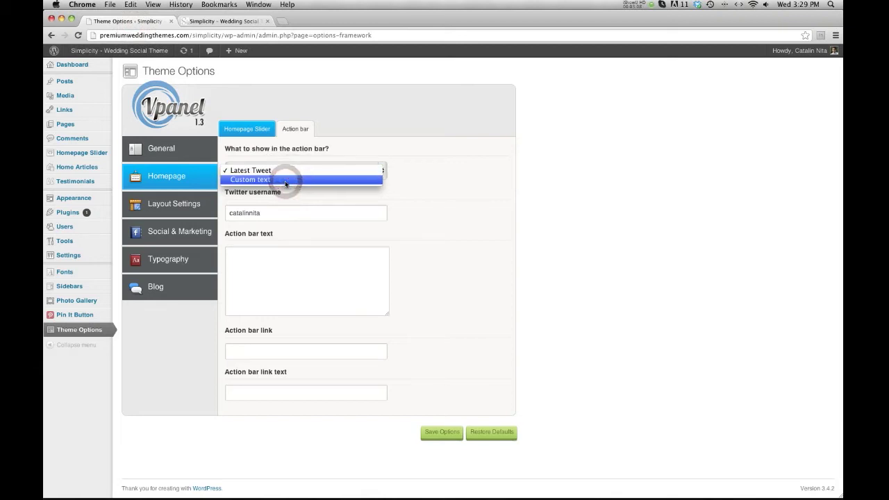
pyautogui.click(285, 180)
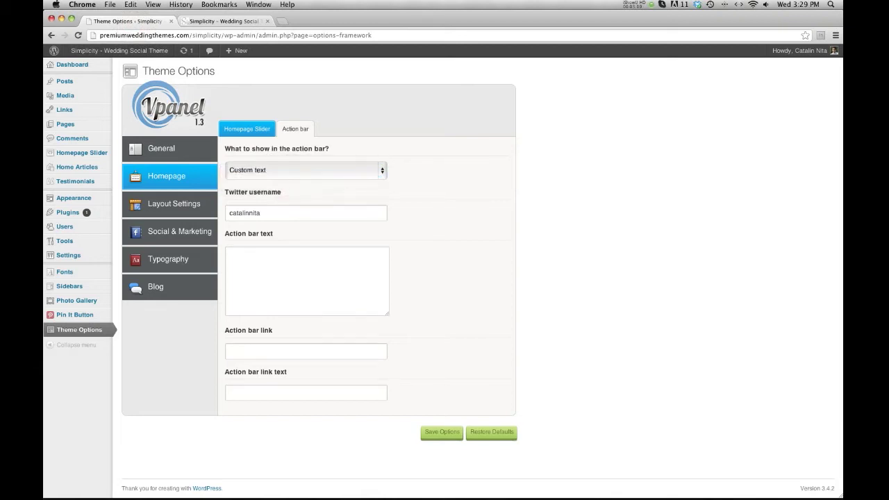
pyautogui.click(250, 268)
pyautogui.write('Some Text and stuff here')
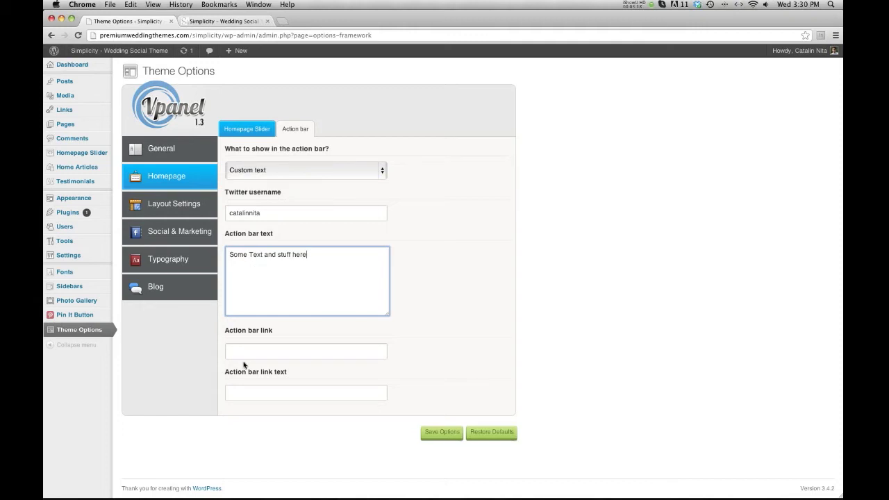
# Step: Set the action bar link to "#" and its link text to "Read More", and save the options
pyautogui.click(249, 356)
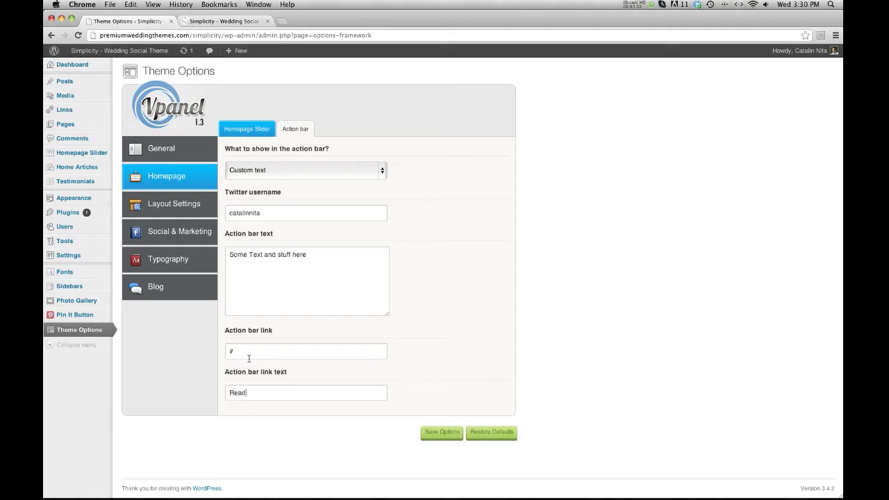
pyautogui.click(443, 432)
pyautogui.press('Return')
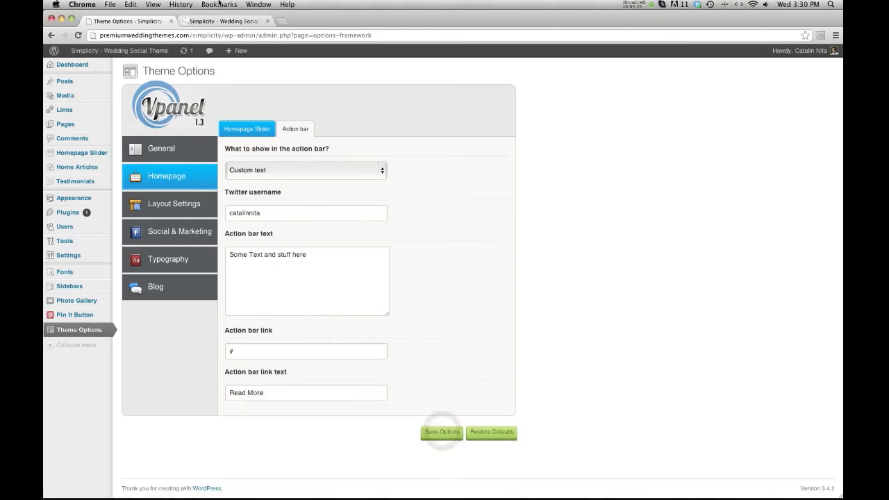
# Step: Reload the live site and check the custom action bar text and link below the slider
pyautogui.click(216, 21)
pyautogui.click(78, 35)
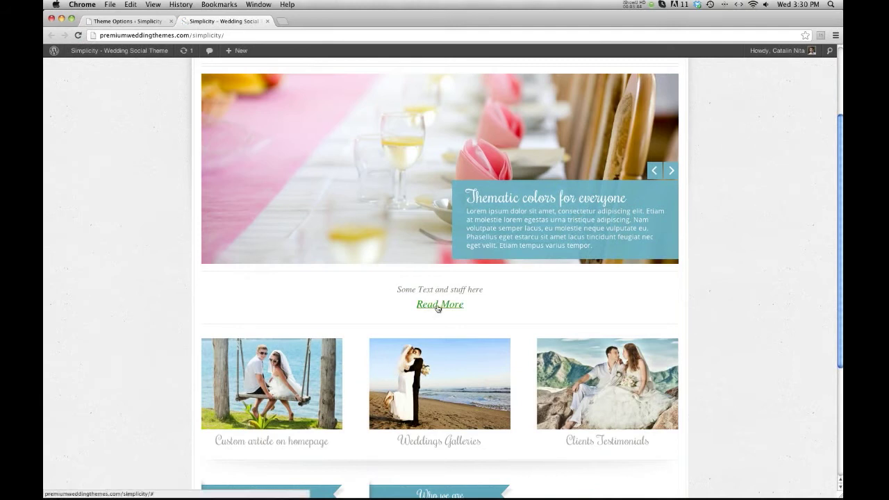
pyautogui.scroll(1, 427, 306)
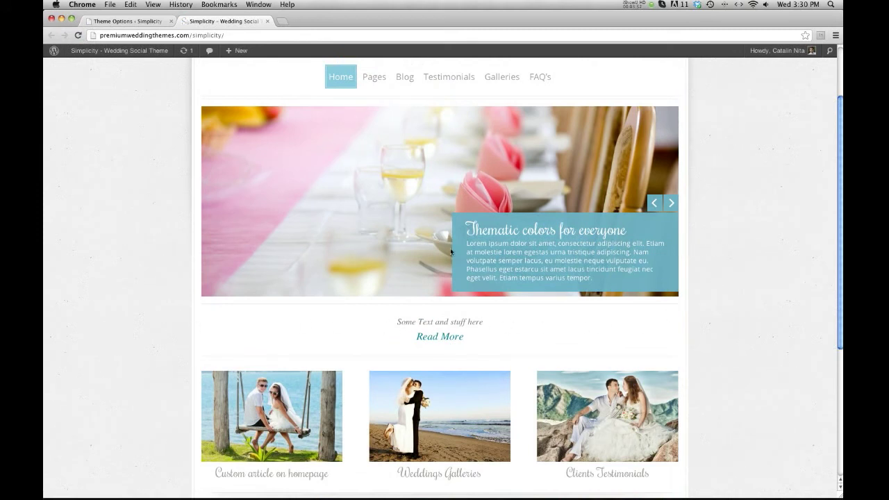
# Step: Set the homepage action bar back to Latest Tweet in the theme options and save
pyautogui.click(129, 22)
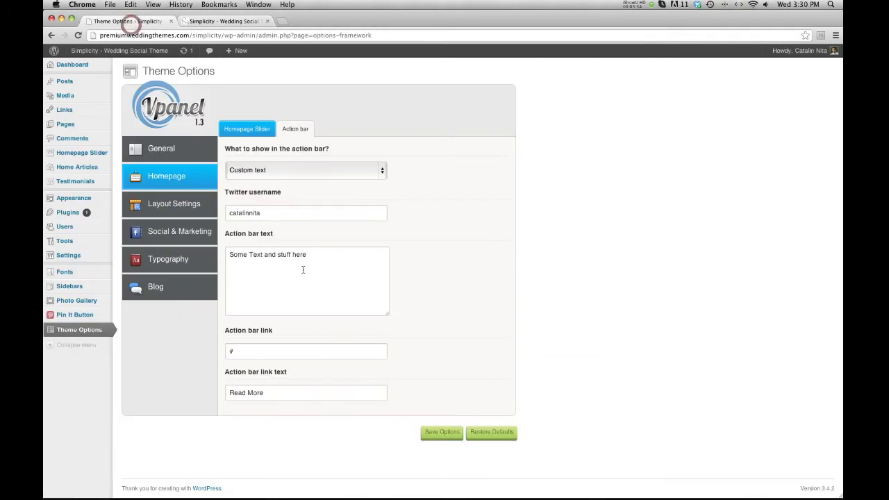
pyautogui.click(275, 170)
pyautogui.click(273, 165)
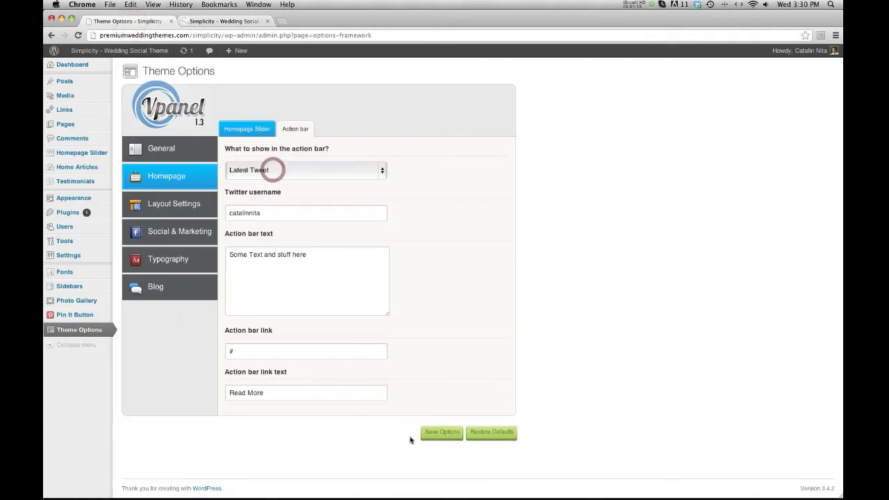
pyautogui.click(438, 433)
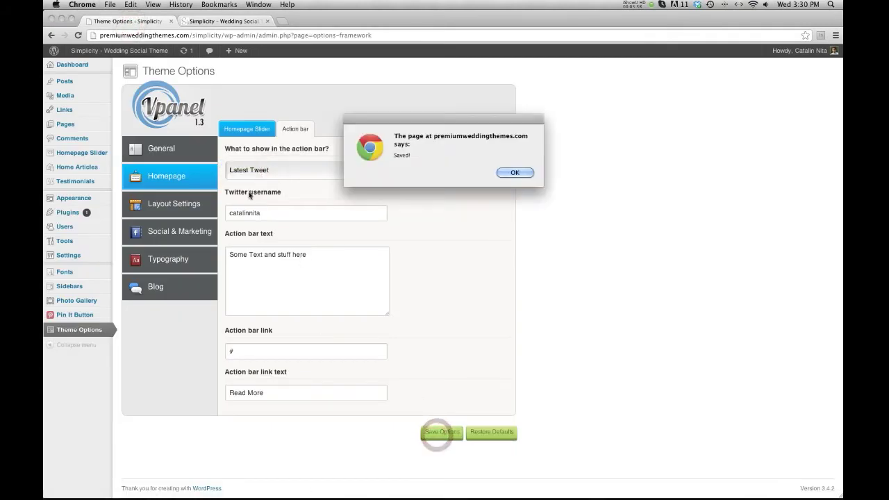
pyautogui.press('Return')
# Step: In the layout settings, set the background pattern to none and the background color to red #e02828, and save
pyautogui.click(141, 206)
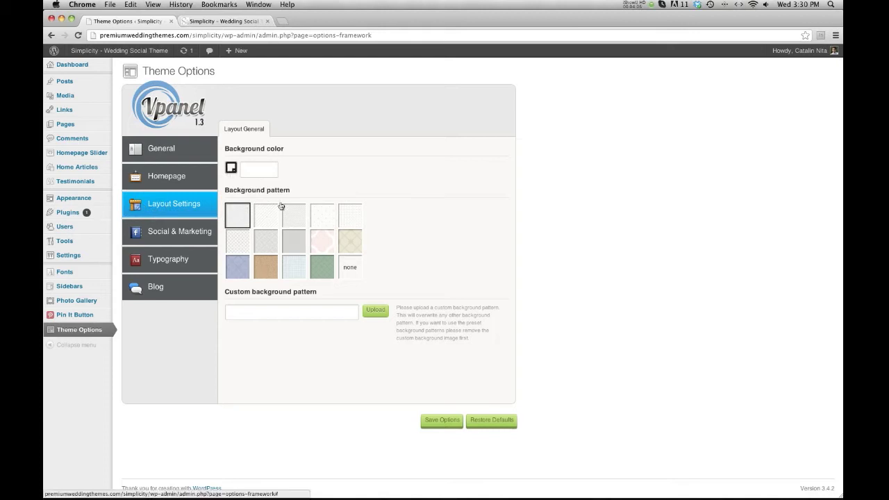
pyautogui.click(351, 268)
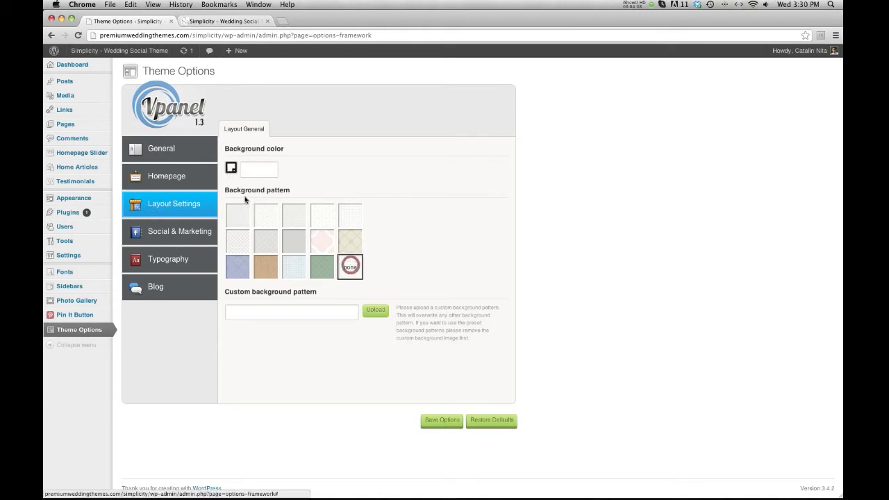
pyautogui.click(230, 167)
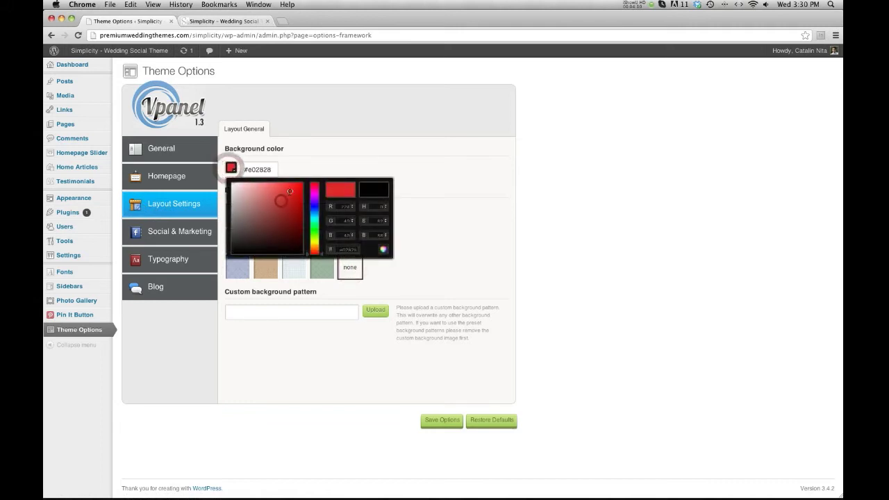
pyautogui.click(448, 247)
pyautogui.click(442, 421)
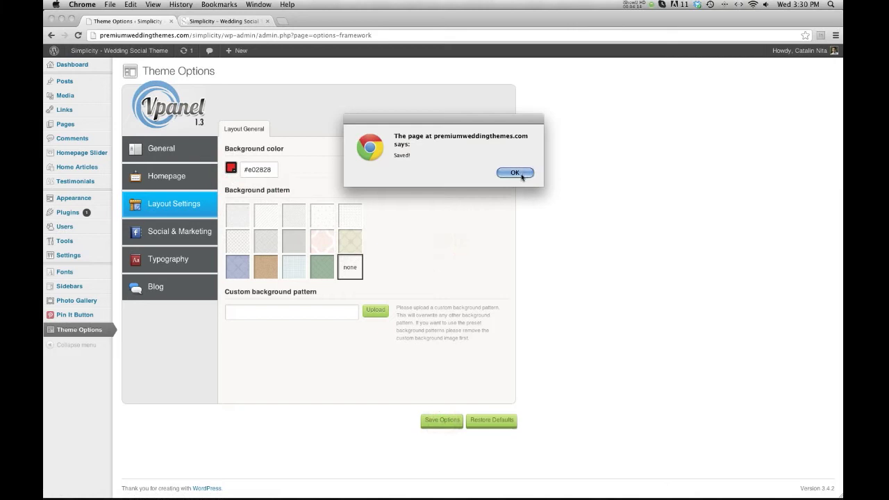
pyautogui.click(521, 175)
# Step: Reload the live site to preview the red page background
pyautogui.click(229, 22)
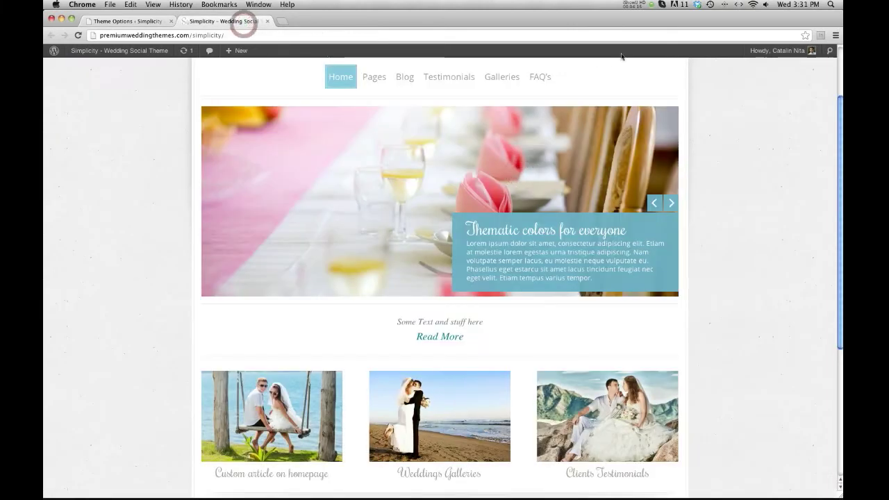
pyautogui.click(78, 35)
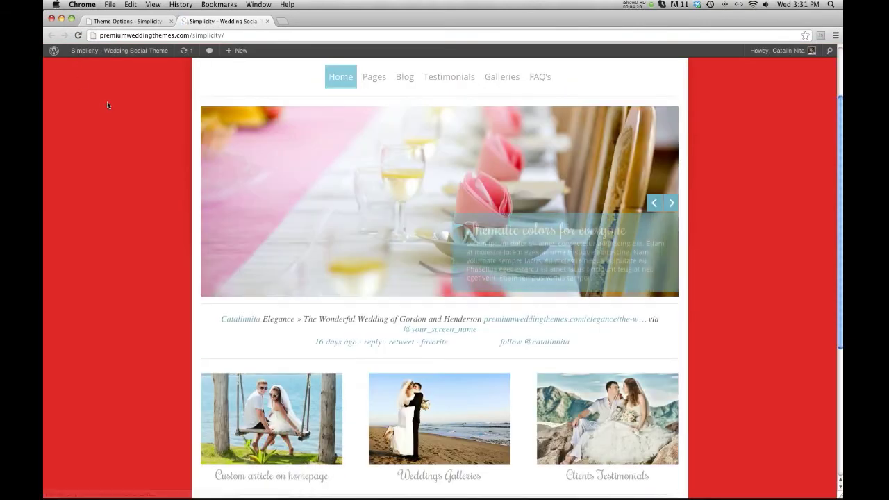
# Step: Clear the background color value, choose the first background pattern, and save the layout settings
pyautogui.click(114, 21)
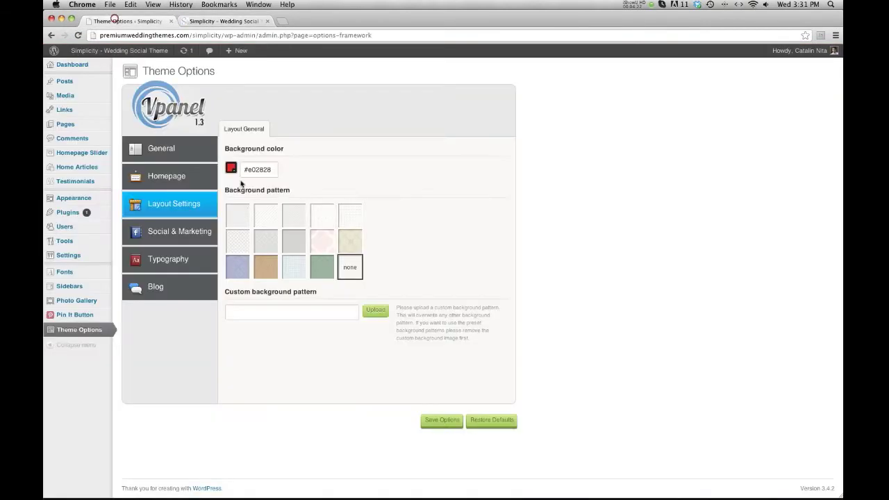
pyautogui.doubleClick(252, 170)
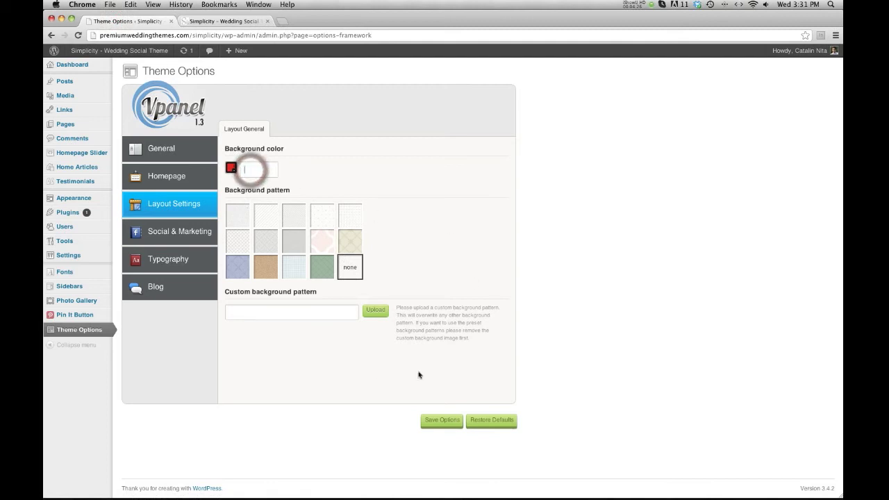
pyautogui.click(234, 222)
pyautogui.click(452, 420)
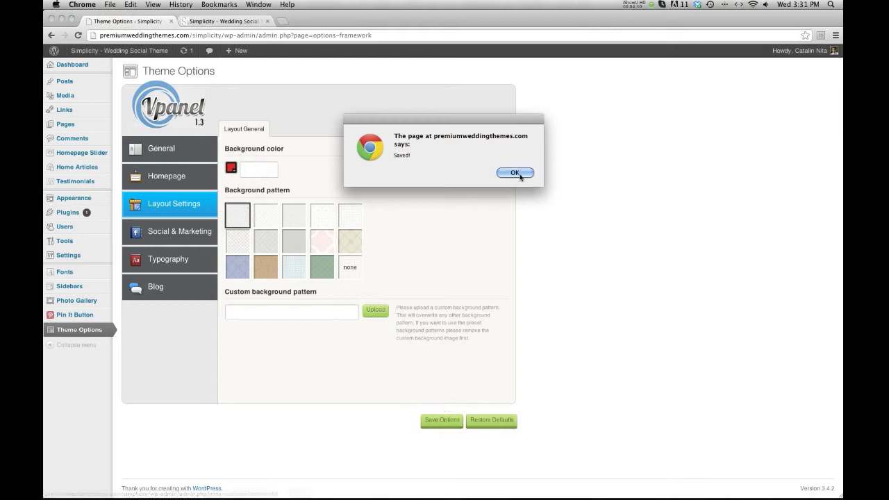
pyautogui.click(520, 173)
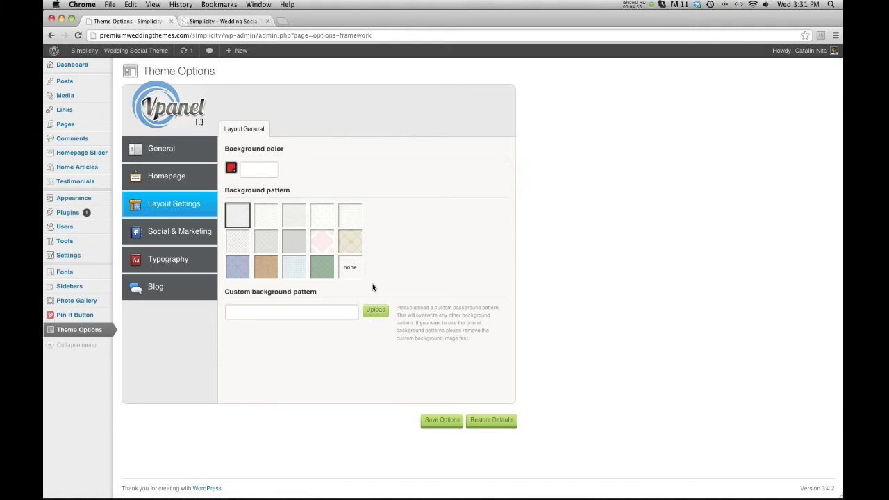
pyautogui.click(616, 220)
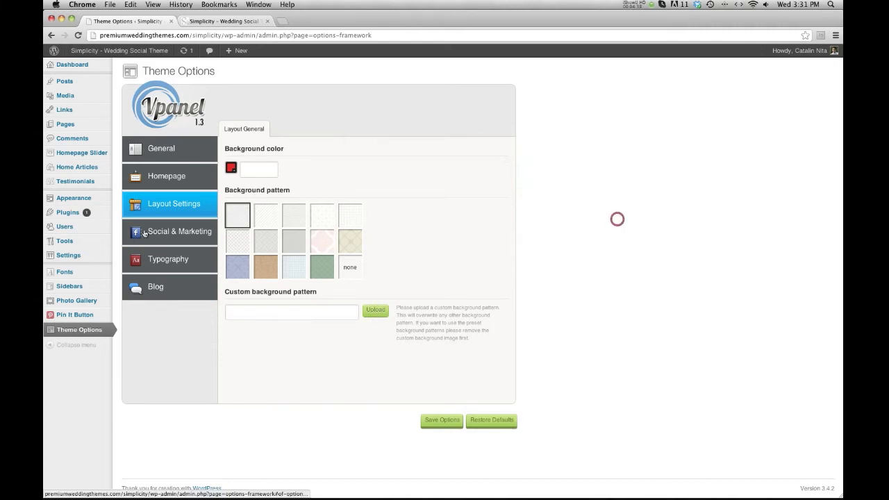
# Step: Open the Social & Marketing options and look at the social icons in the live site's header
pyautogui.click(145, 231)
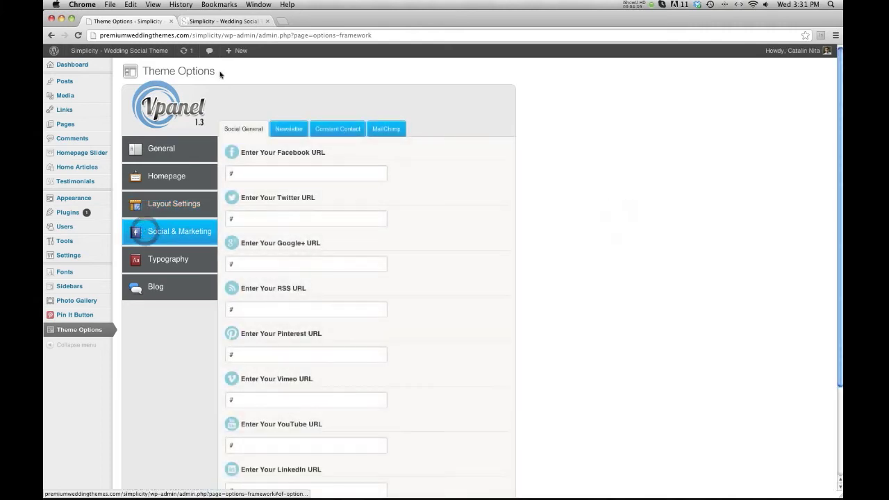
pyautogui.click(221, 22)
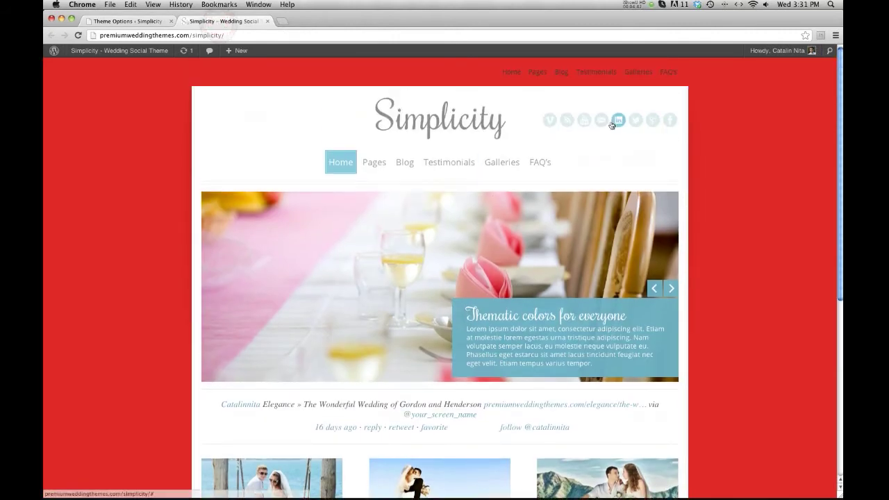
# Step: Go through the social profile URL fields and save them, returning to the live site's header icons
pyautogui.click(145, 22)
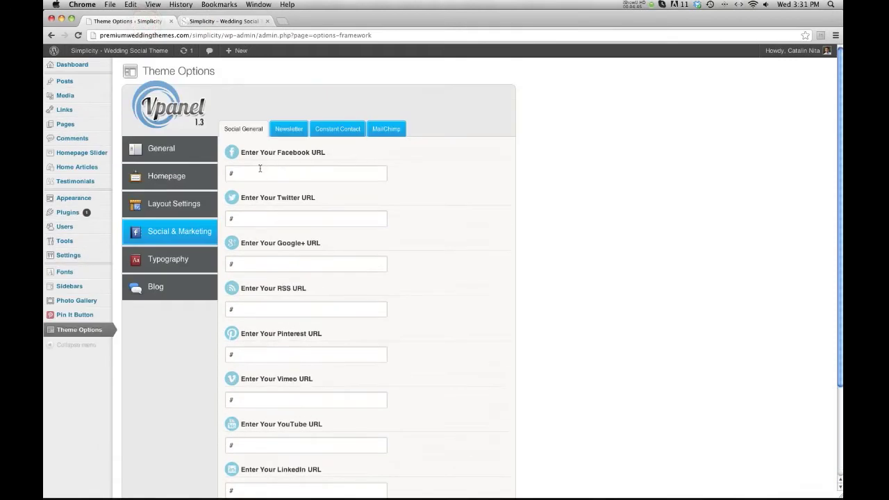
pyautogui.scroll(-4, 432, 185)
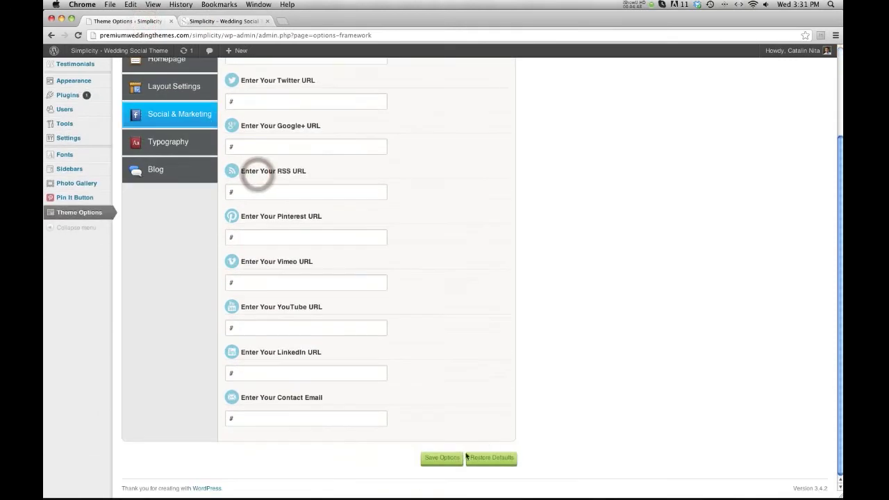
pyautogui.click(430, 460)
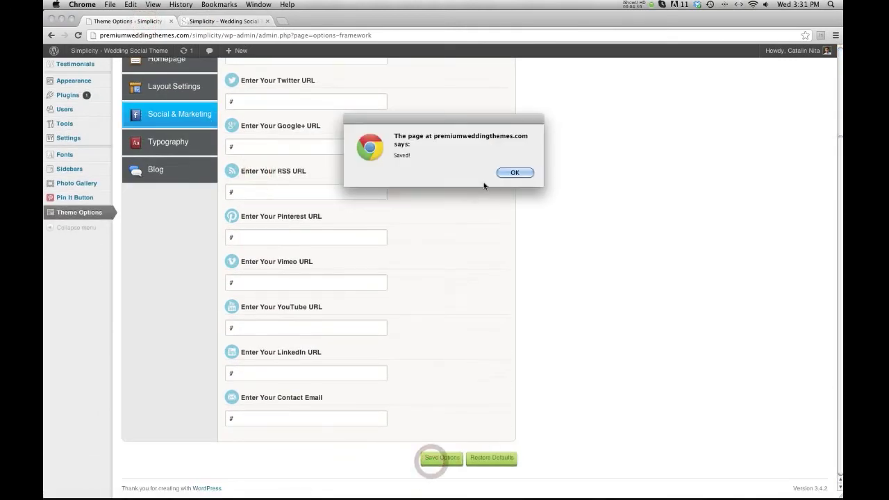
pyautogui.click(505, 176)
pyautogui.click(227, 21)
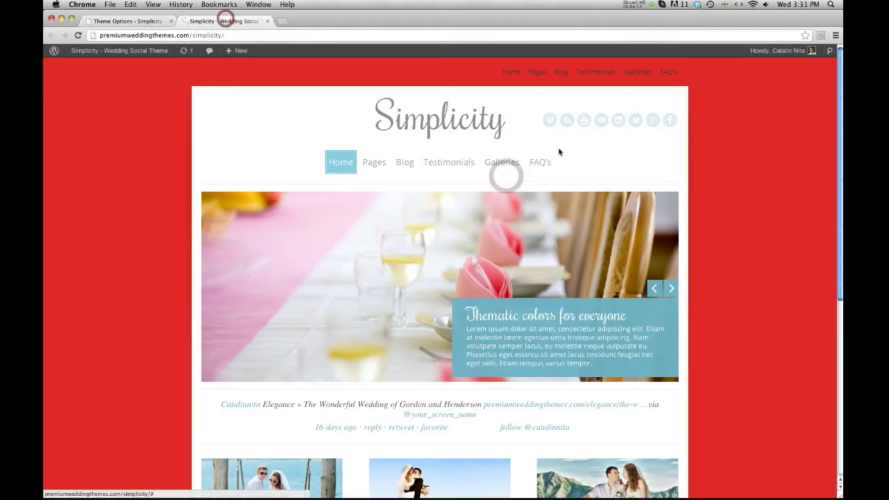
# Step: Reload the live site to check the header icons, and restore the Facebook URL as # and save the social options
pyautogui.click(78, 35)
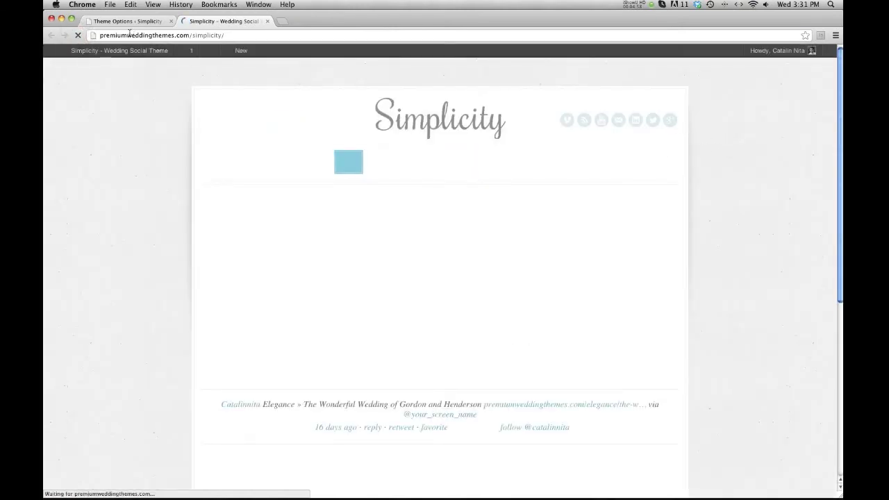
pyautogui.click(126, 22)
pyautogui.click(253, 173)
pyautogui.write('#')
pyautogui.scroll(-4, 526, 260)
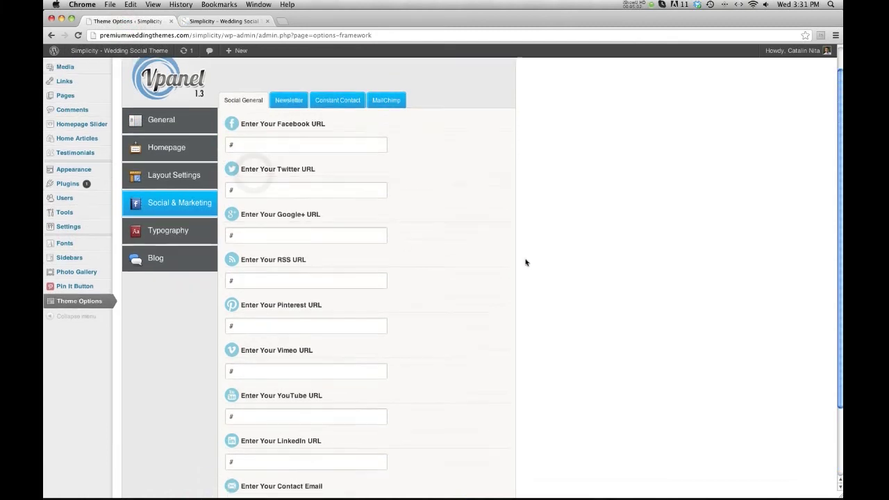
pyautogui.click(445, 456)
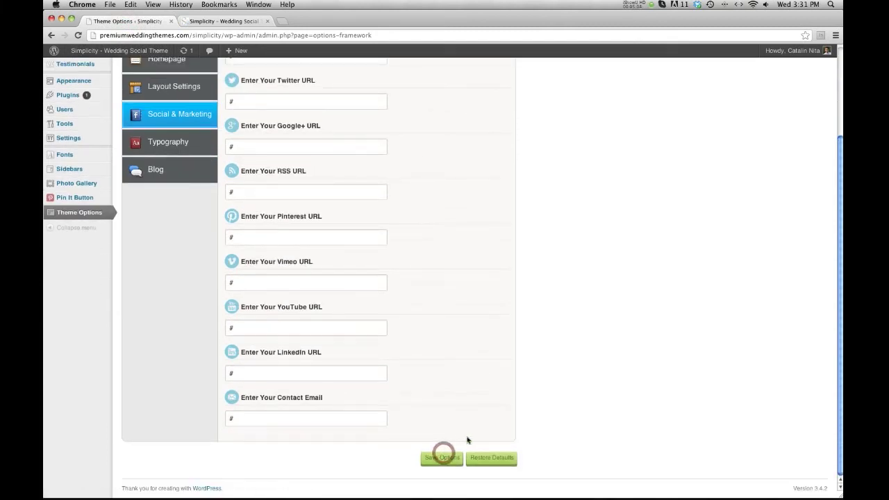
pyautogui.press('Return')
# Step: Open the Typography options for hyperlinks and return to the live site
pyautogui.click(164, 145)
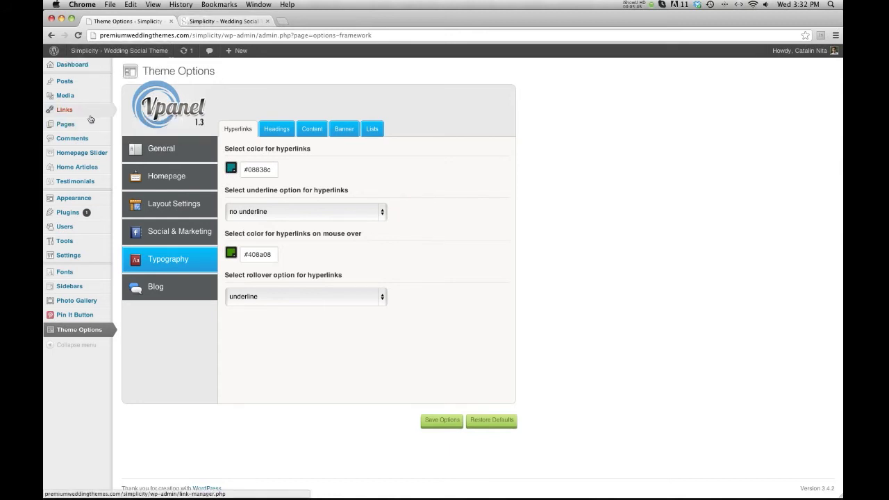
pyautogui.click(213, 22)
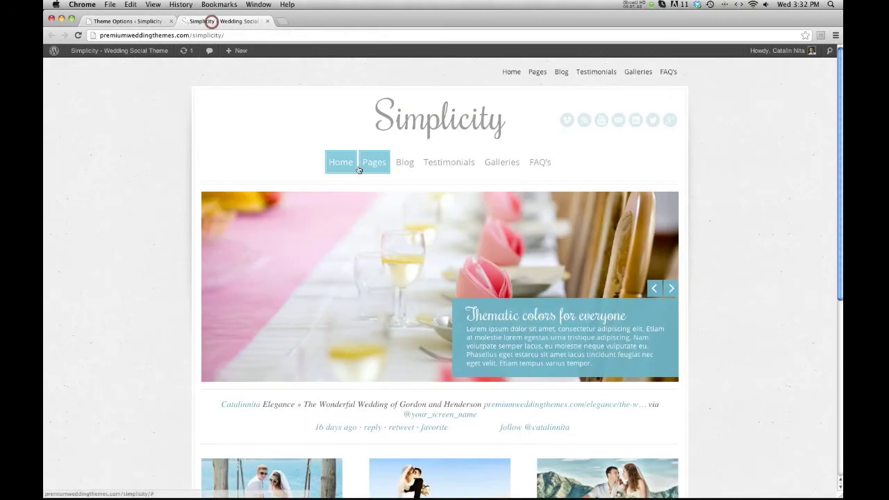
pyautogui.moveTo(127, 55)
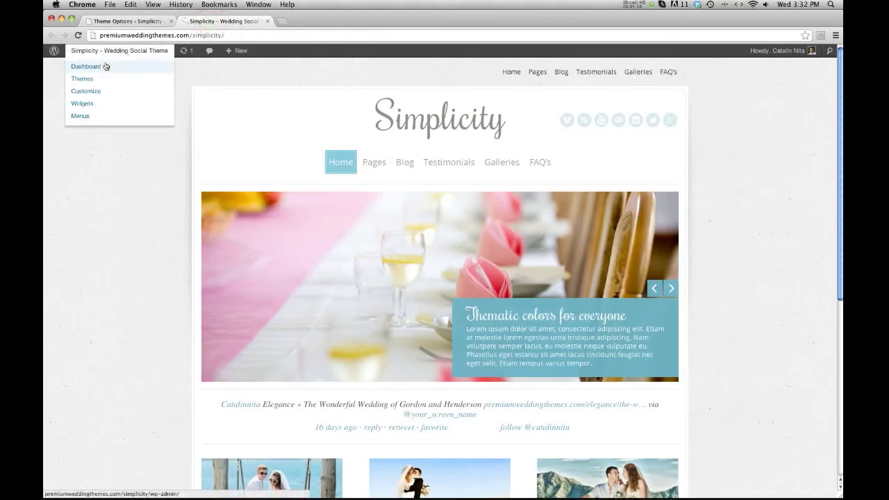
# Step: Create and publish a new post titled "Hyperlink" with the text "Hyperlink Here"
pyautogui.click(240, 52)
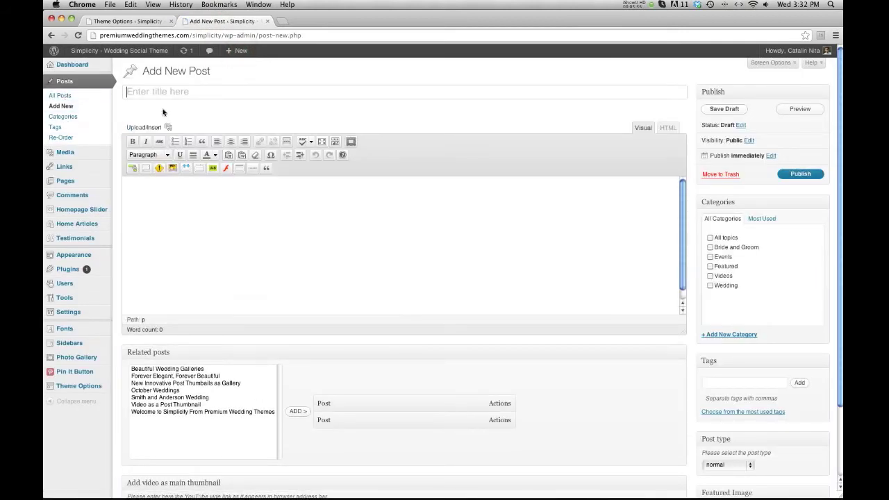
pyautogui.write('Hyperlink')
pyautogui.press('Tab')
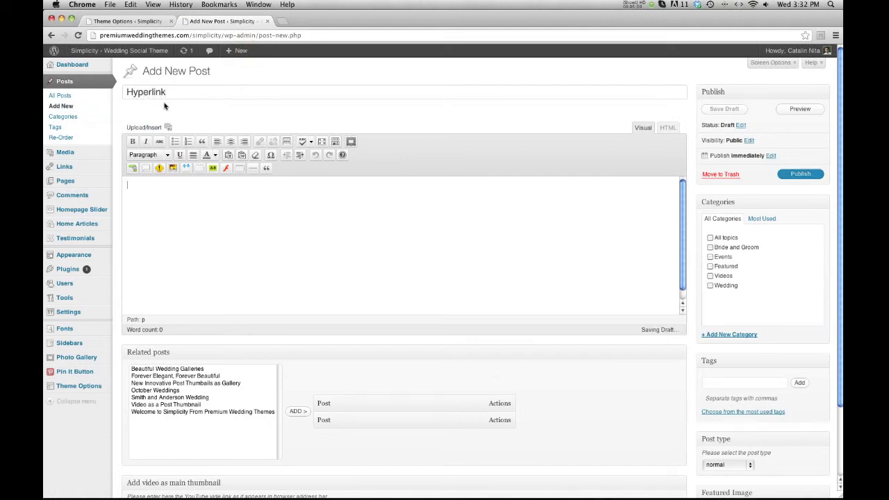
pyautogui.write('Hyperlink Here')
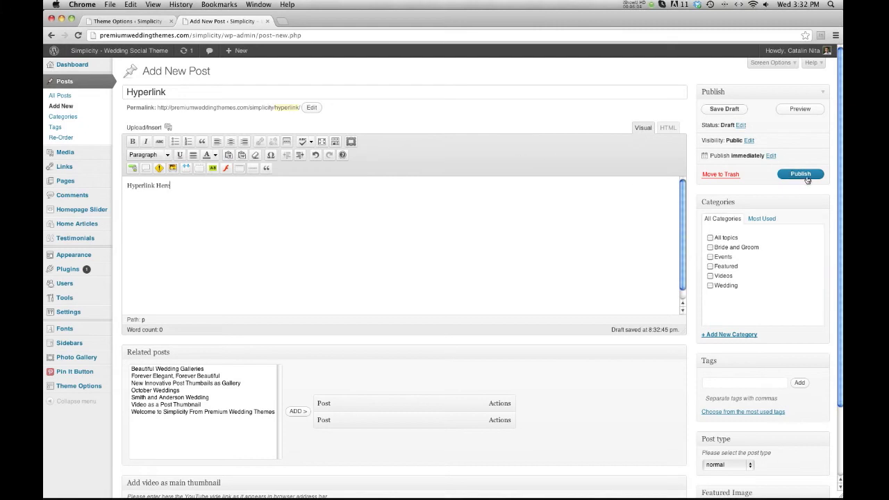
pyautogui.click(800, 174)
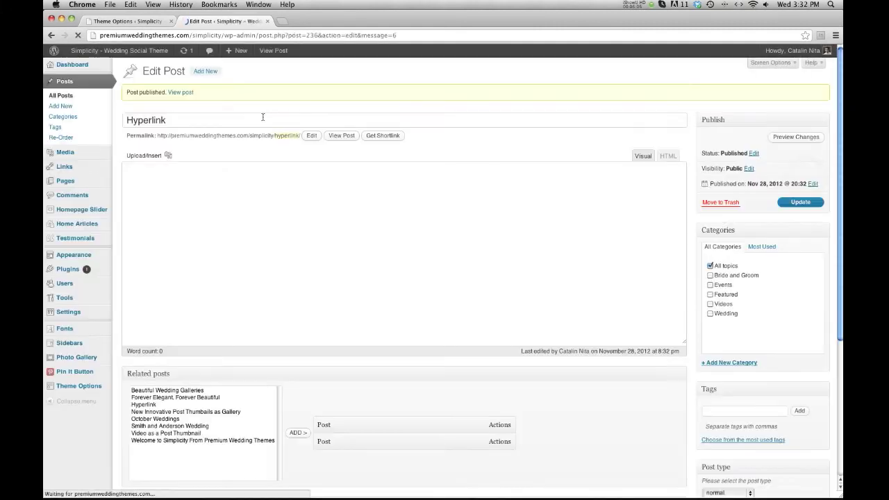
# Step: View the published Hyperlink post on the live site, and move the post to the trash
pyautogui.click(342, 136)
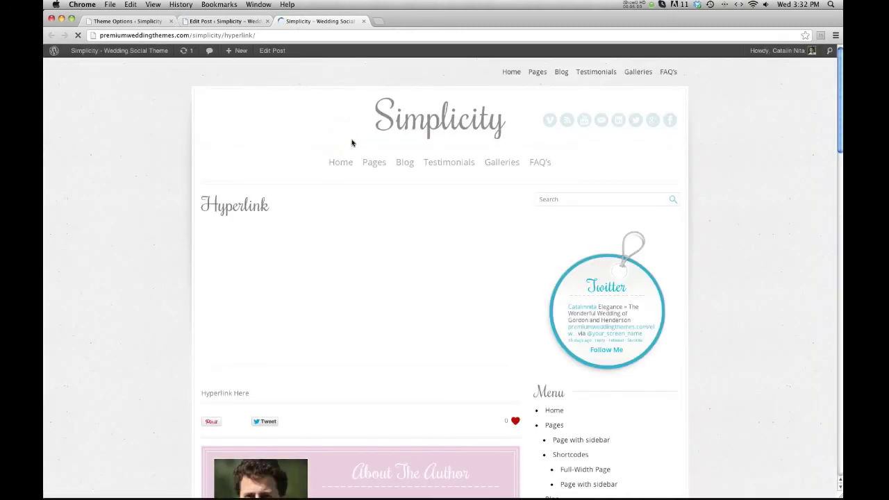
pyautogui.scroll(-3, 215, 209)
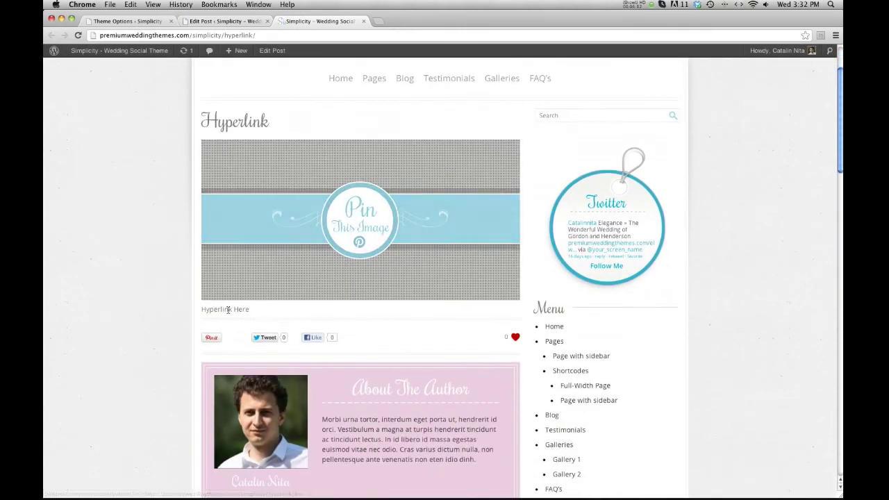
pyautogui.scroll(-1, 175, 321)
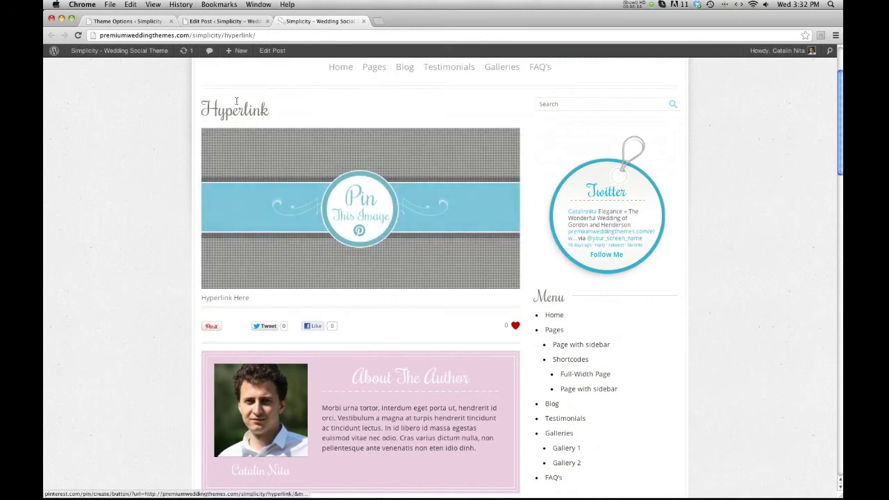
pyautogui.click(238, 195)
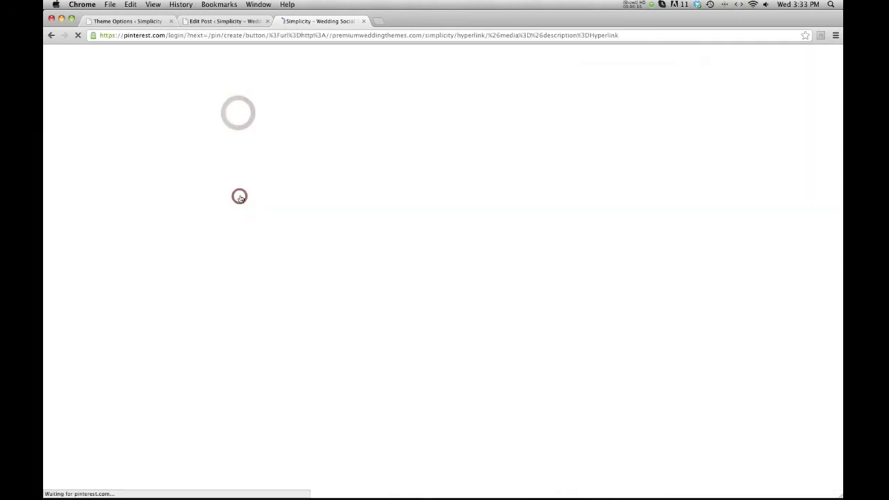
pyautogui.click(52, 35)
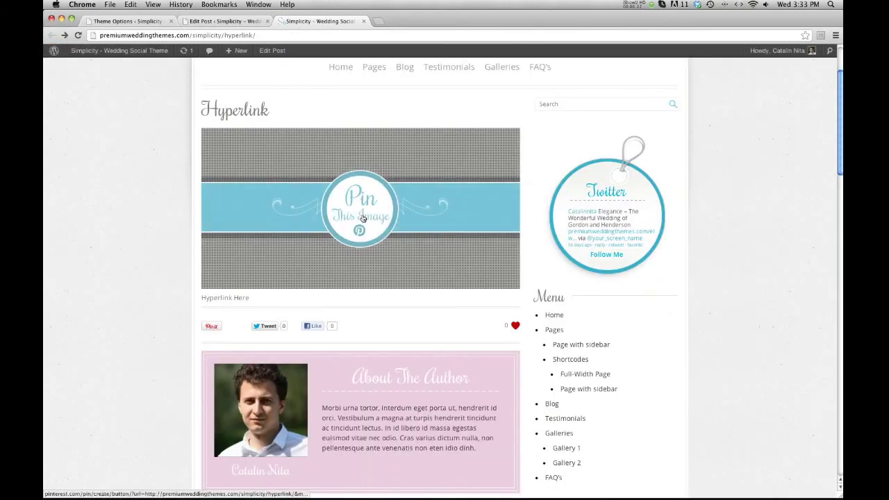
pyautogui.click(364, 21)
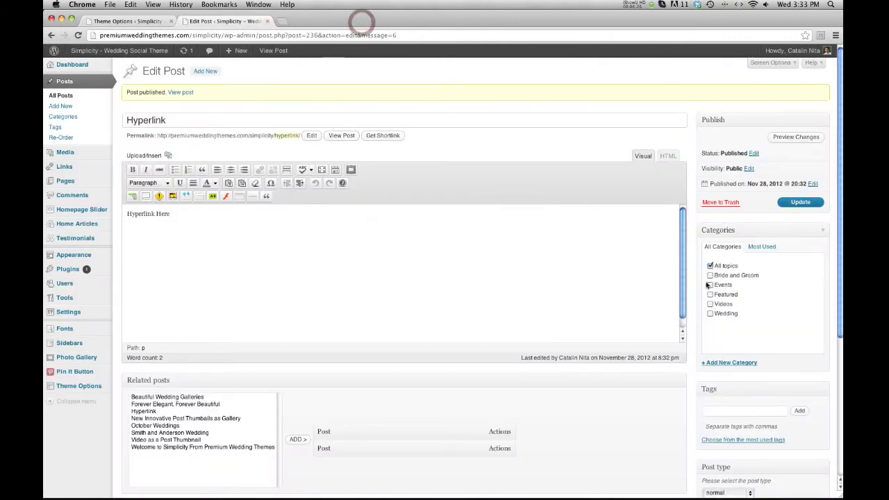
pyautogui.click(722, 202)
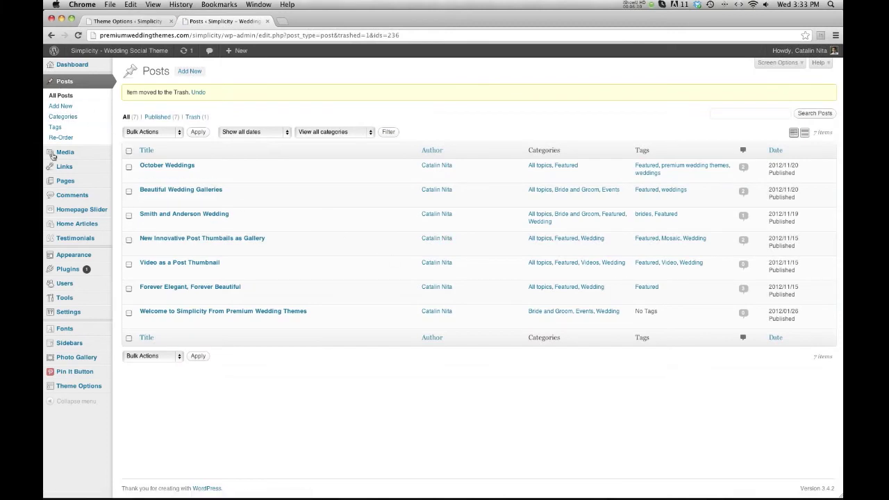
# Step: Create a new page titled "Hyperlink" with the body text "Hyperlink Here"
pyautogui.moveTo(89, 184)
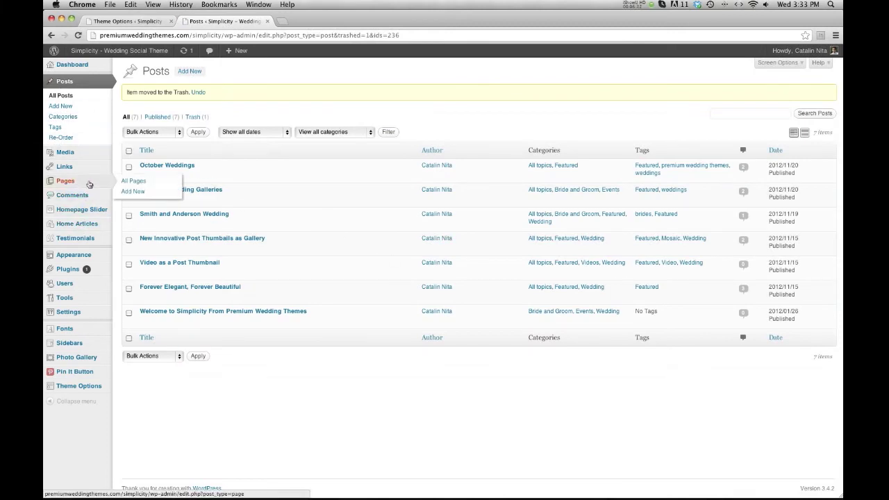
pyautogui.click(133, 191)
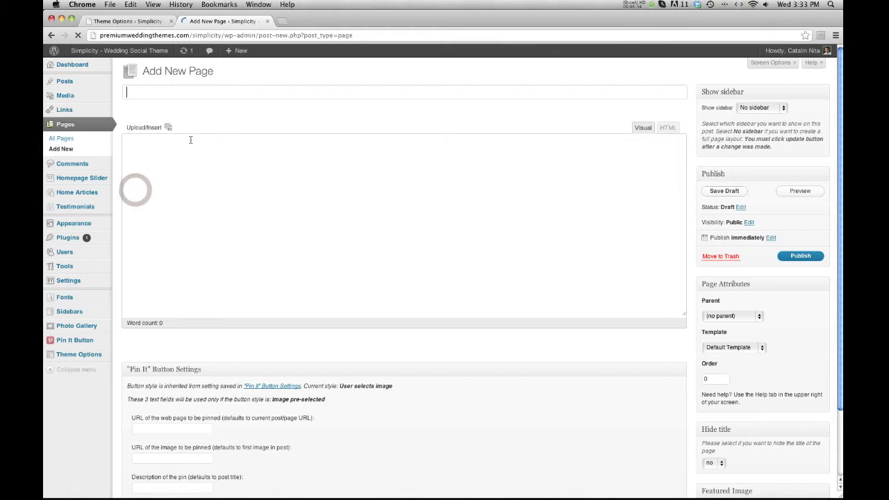
pyautogui.write('Hyperlink')
pyautogui.press('super+a')
pyautogui.press('super+c')
pyautogui.press('Tab')
pyautogui.press('super+v')
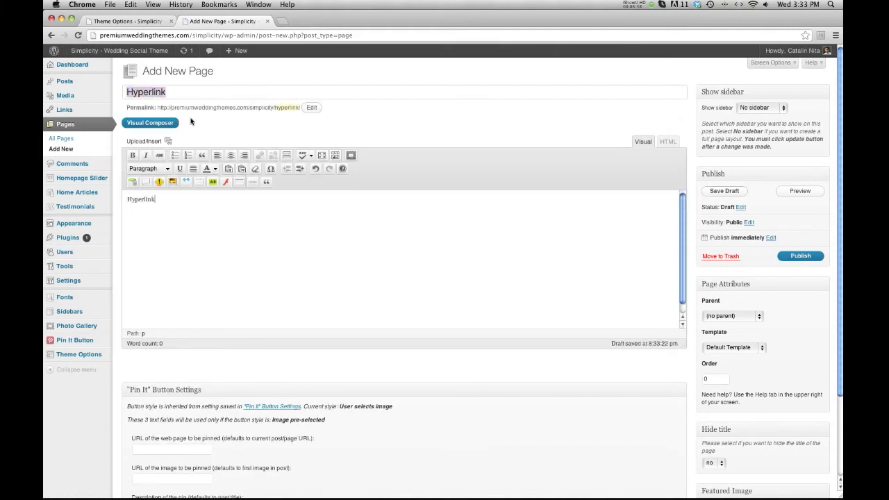
# Step: Link the page's text "Hyperlink Here" to the URL #
pyautogui.tripleClick(167, 202)
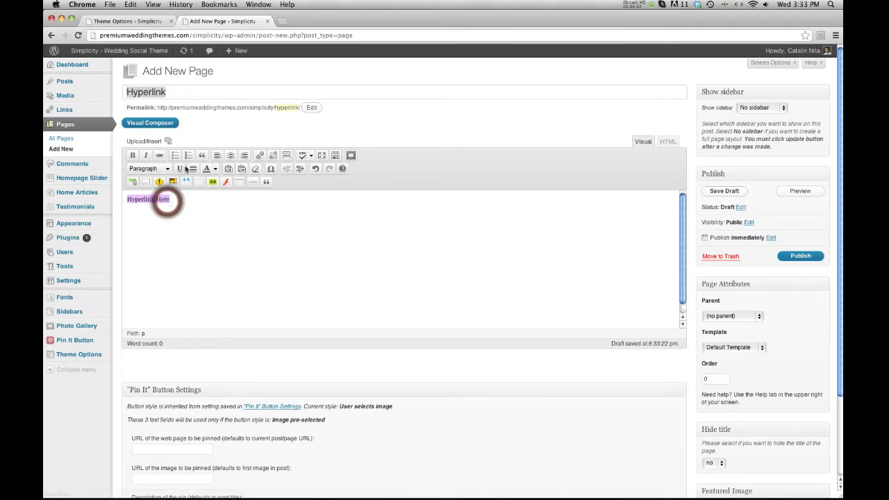
pyautogui.click(259, 155)
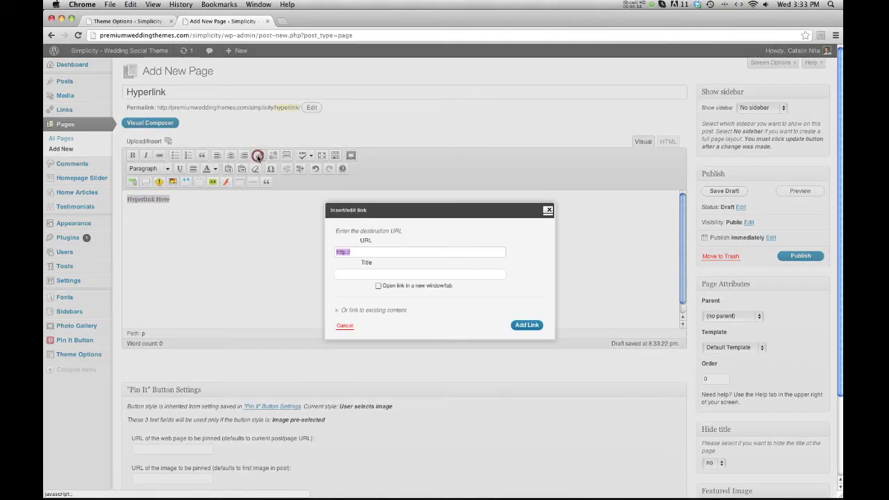
pyautogui.write('#')
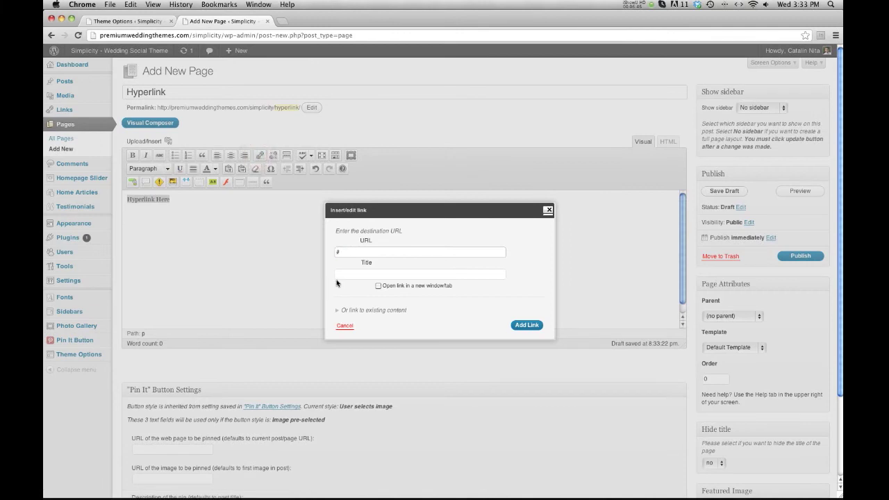
pyautogui.click(527, 326)
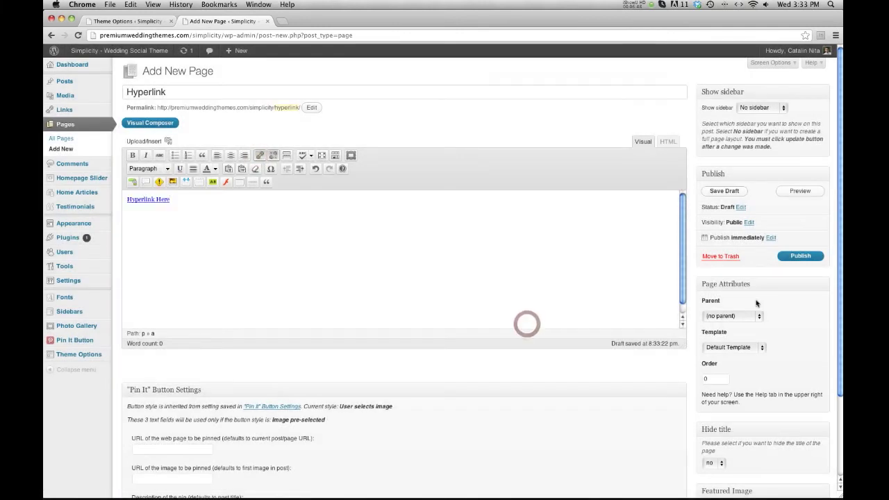
# Step: Publish the Hyperlink page and view it on the live site
pyautogui.click(802, 256)
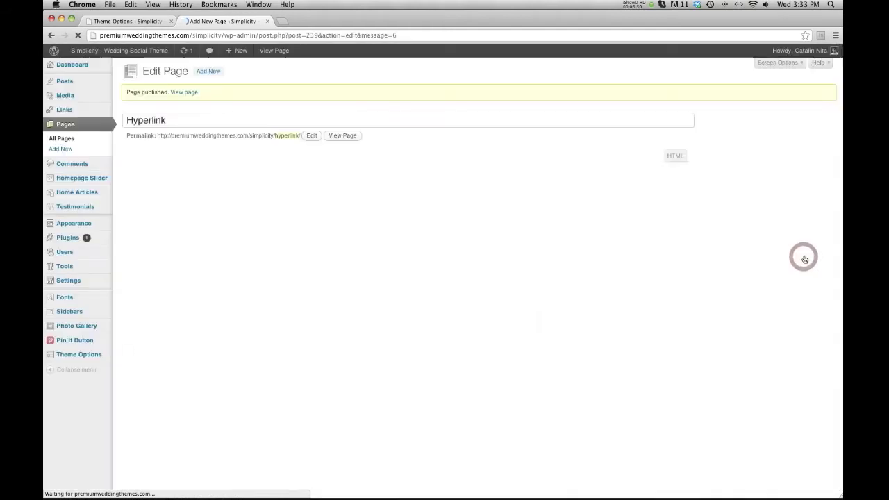
pyautogui.click(343, 135)
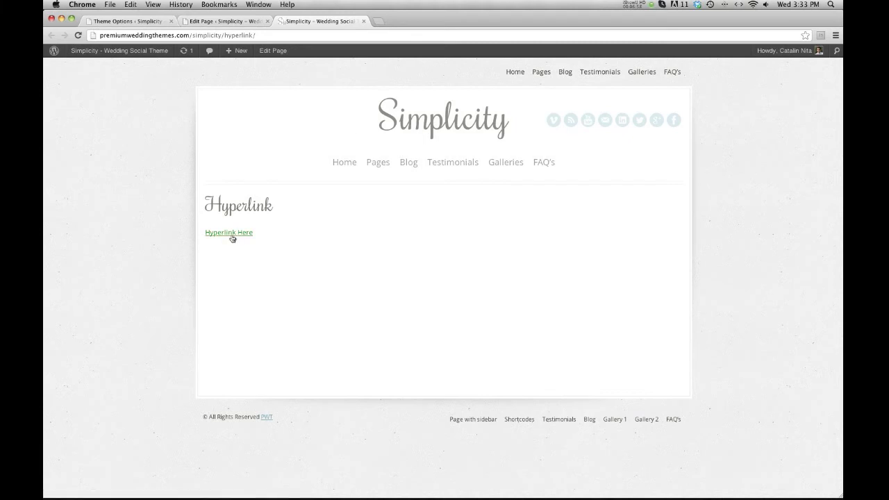
# Step: Set the hyperlink color to the red #d61132 in the theme's Typography options
pyautogui.click(136, 23)
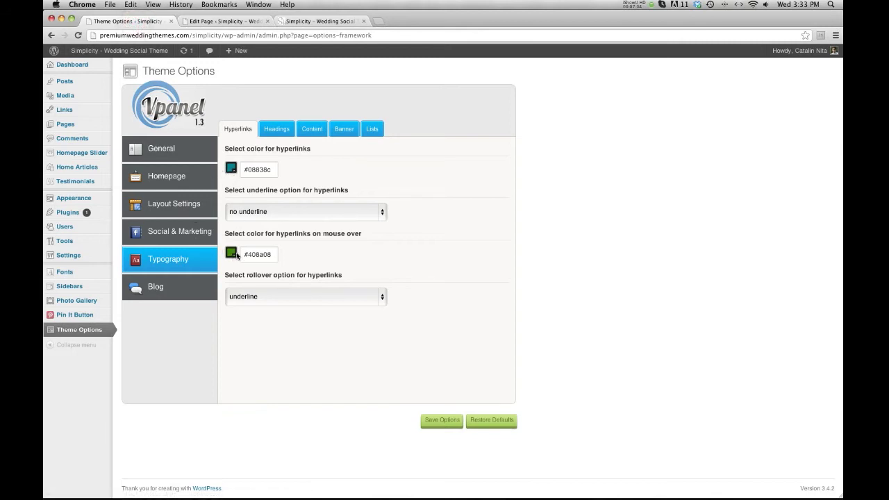
pyautogui.click(232, 169)
pyautogui.click(267, 170)
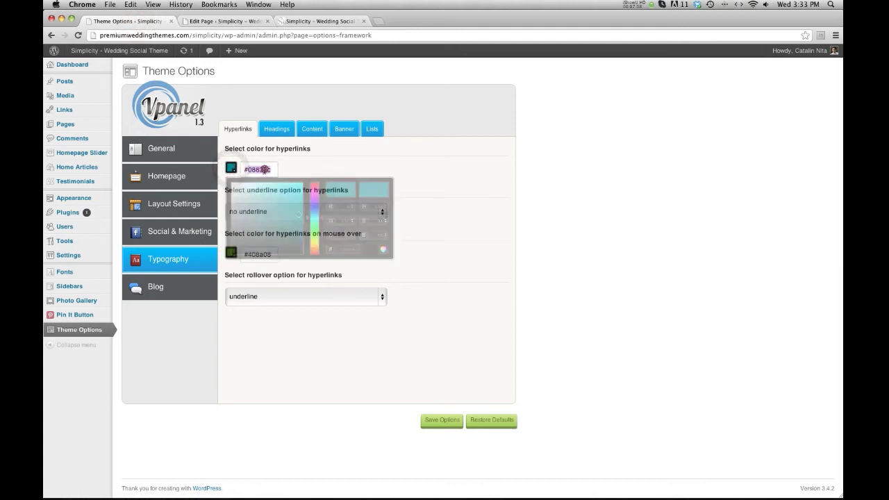
pyautogui.click(232, 169)
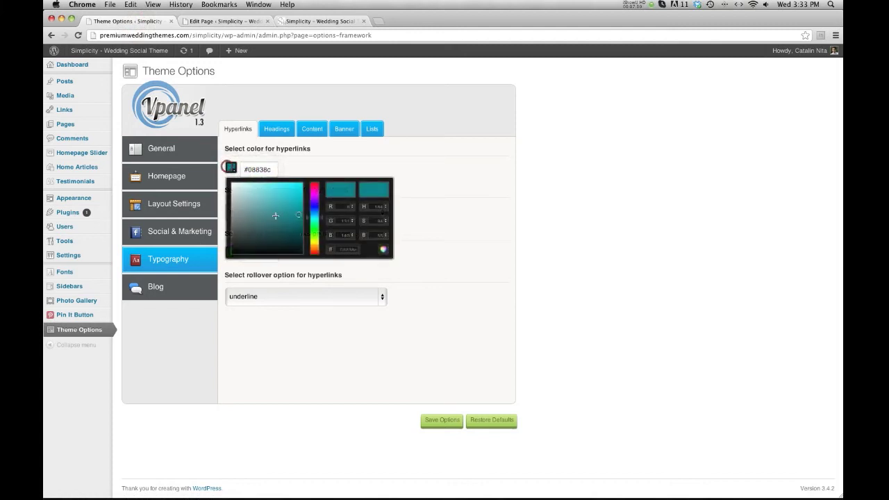
pyautogui.click(275, 223)
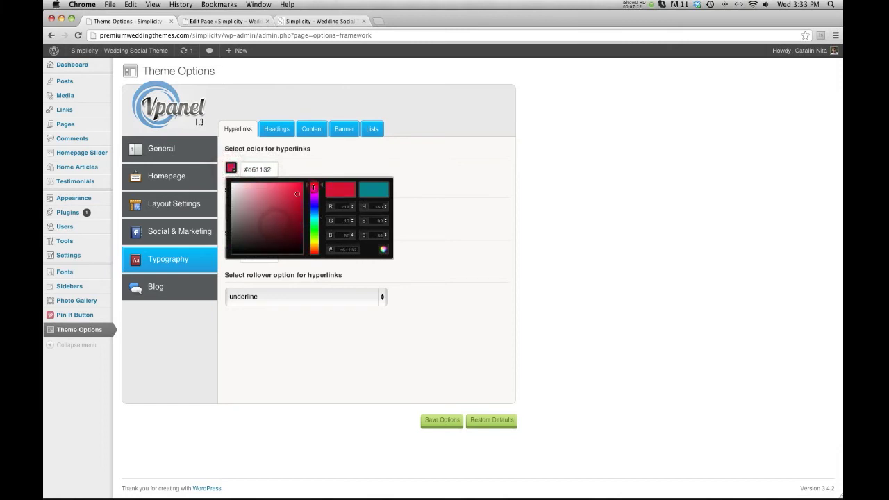
pyautogui.click(314, 175)
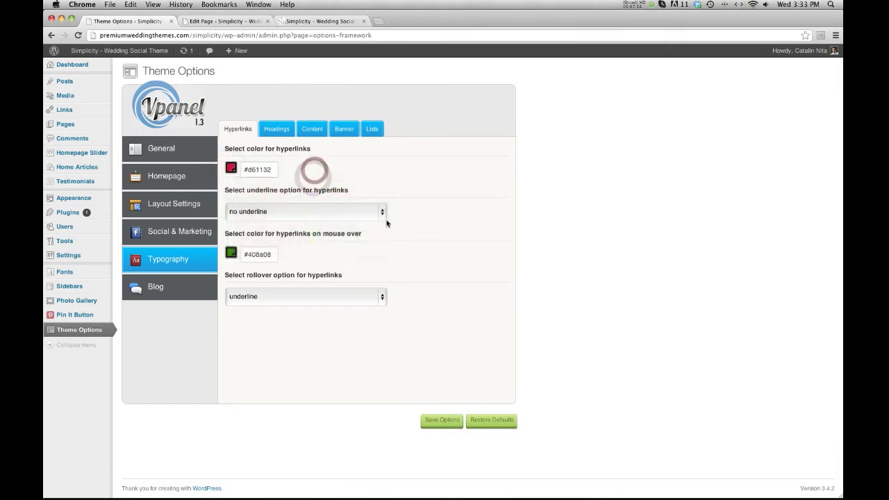
# Step: Set the hyperlink underline option to underline and the rollover option to no underline
pyautogui.click(380, 212)
pyautogui.click(357, 203)
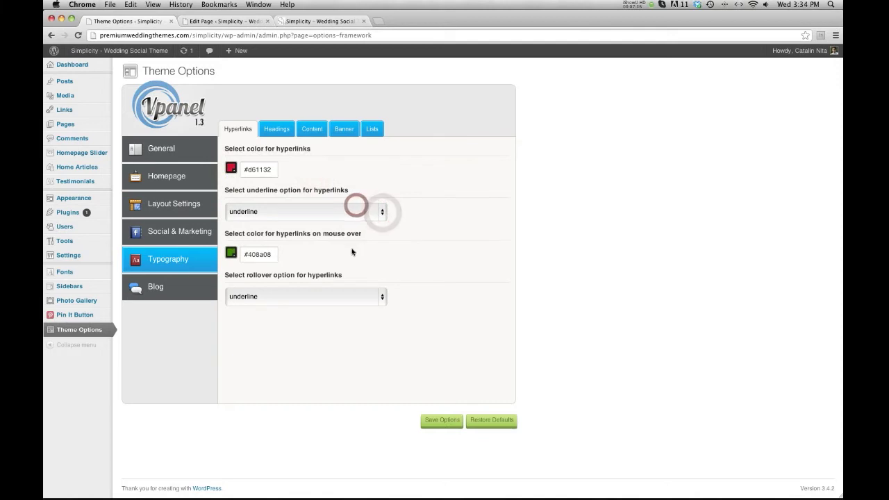
pyautogui.click(316, 299)
pyautogui.click(305, 304)
# Step: Set the mouse-over color for hyperlinks to the purple #8a087b and save the theme options
pyautogui.click(231, 254)
pyautogui.click(314, 279)
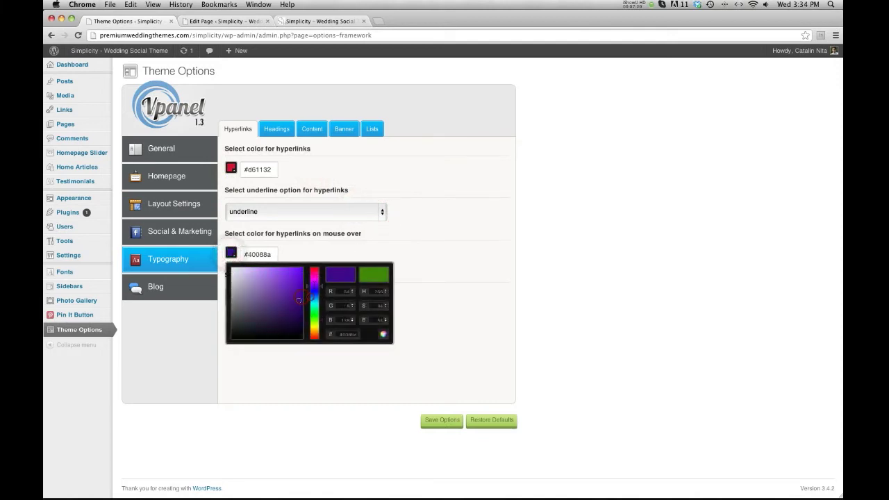
pyautogui.click(498, 281)
pyautogui.click(443, 420)
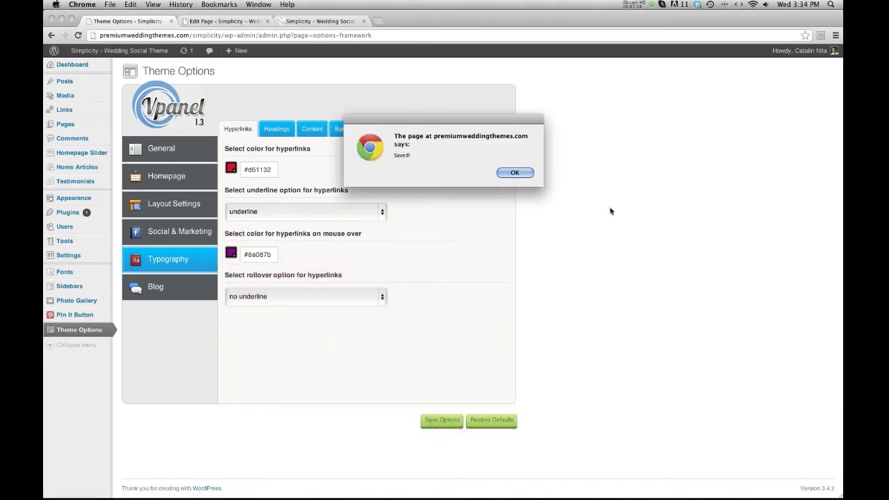
pyautogui.click(514, 173)
# Step: Reload the Hyperlink page on the live site and test the link's color and rollover styling
pyautogui.click(213, 20)
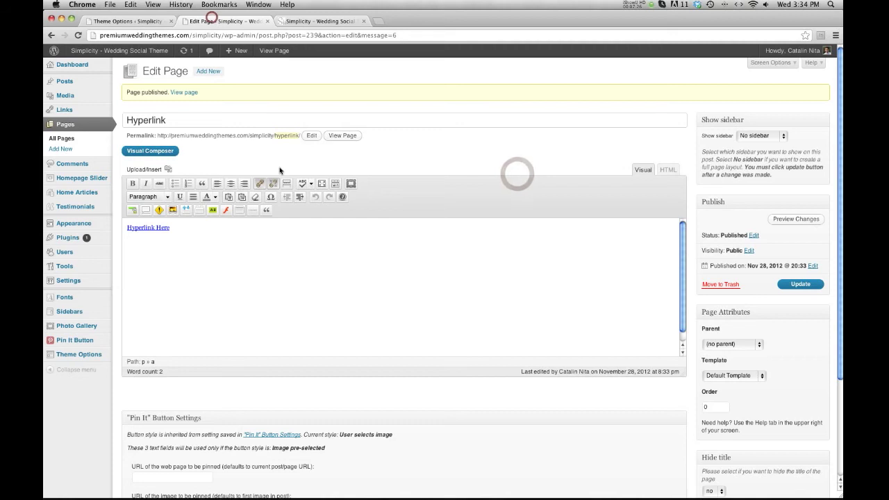
pyautogui.click(321, 21)
pyautogui.click(77, 36)
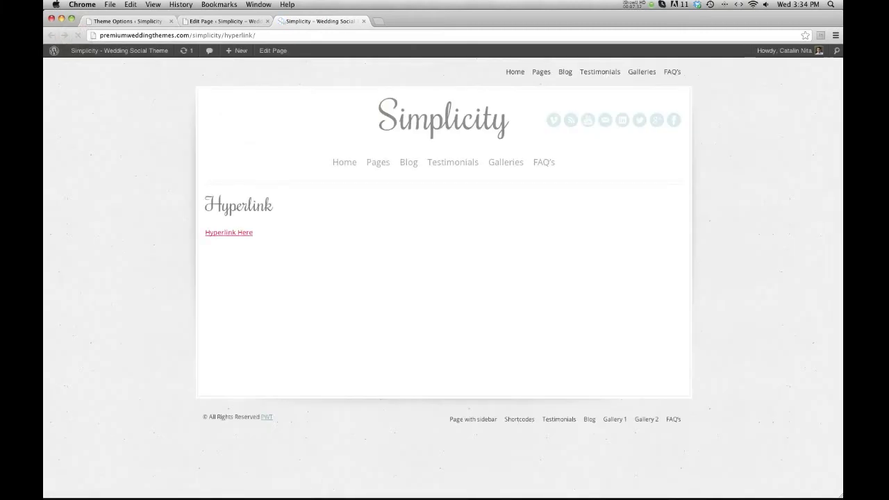
pyautogui.click(235, 233)
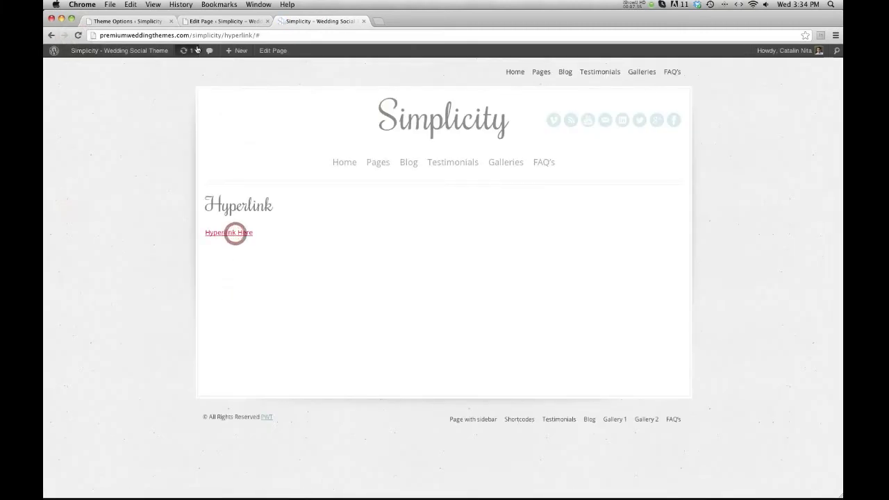
# Step: Set the hyperlink color to #08838c and the hyperlink underline option to no underline in the theme's Typography options
pyautogui.click(146, 21)
pyautogui.click(262, 170)
pyautogui.write('#08838c')
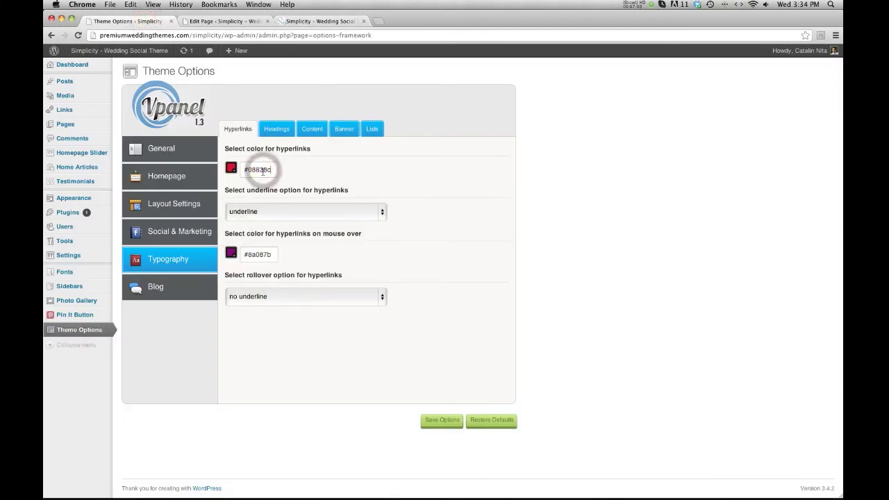
pyautogui.click(312, 206)
pyautogui.click(308, 217)
# Step: Set the mouse-over color for hyperlinks to the dark green #014a23 and save the theme options
pyautogui.click(231, 254)
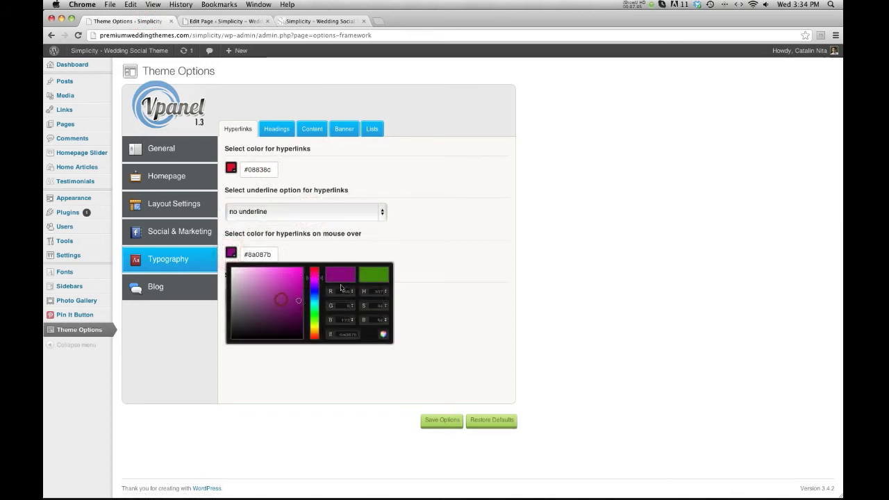
pyautogui.click(371, 274)
pyautogui.moveTo(298, 297)
pyautogui.mouseDown()
pyautogui.moveTo(303, 277)
pyautogui.moveTo(301, 318)
pyautogui.mouseUp()
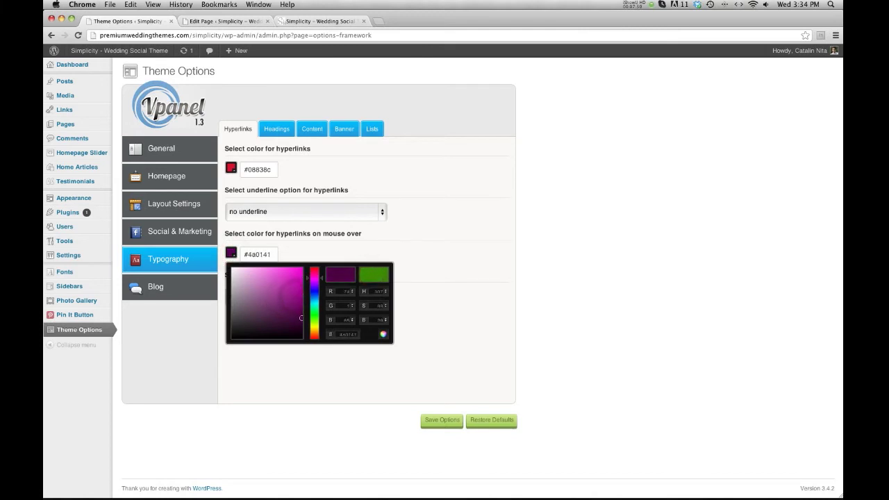
pyautogui.click(313, 318)
pyautogui.click(438, 331)
pyautogui.click(450, 425)
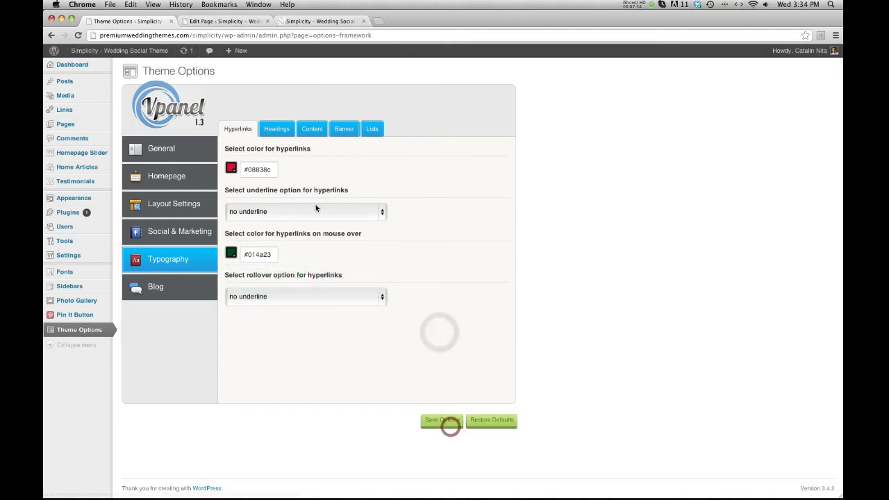
pyautogui.press('Return')
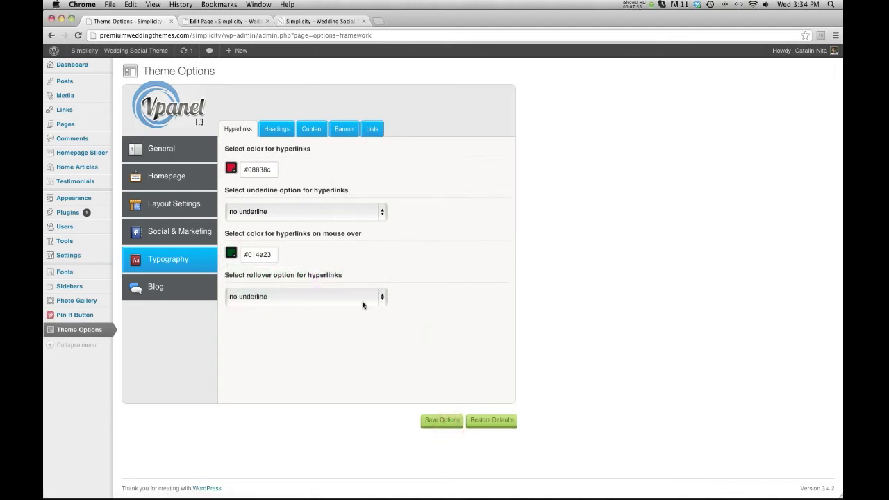
# Step: Set the rollover option for hyperlinks to underline and save the theme options
pyautogui.click(379, 298)
pyautogui.press('Up')
pyautogui.click(496, 338)
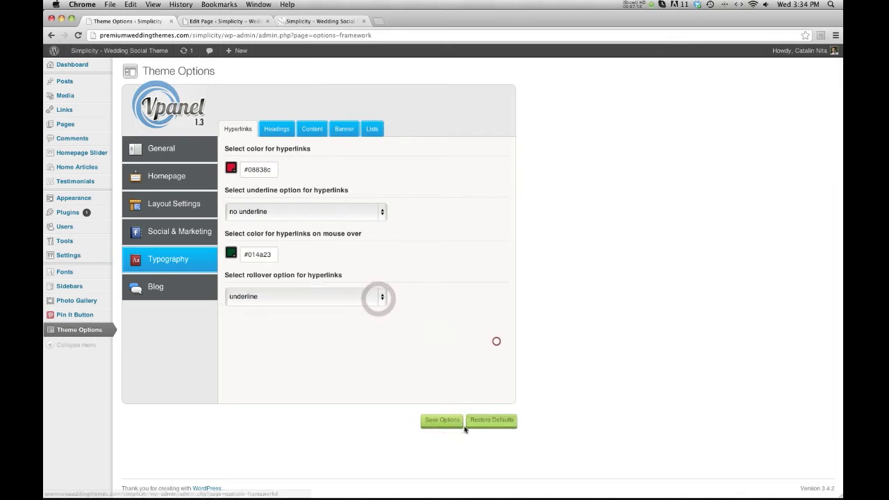
pyautogui.click(452, 423)
pyautogui.press('Return')
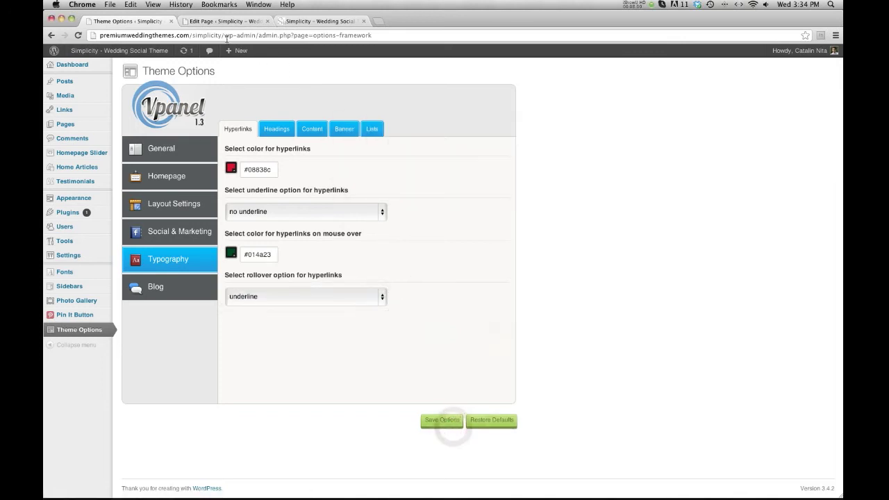
# Step: Close the page editor and reload the live Hyperlink page to check the new link styling
pyautogui.click(229, 21)
pyautogui.click(267, 22)
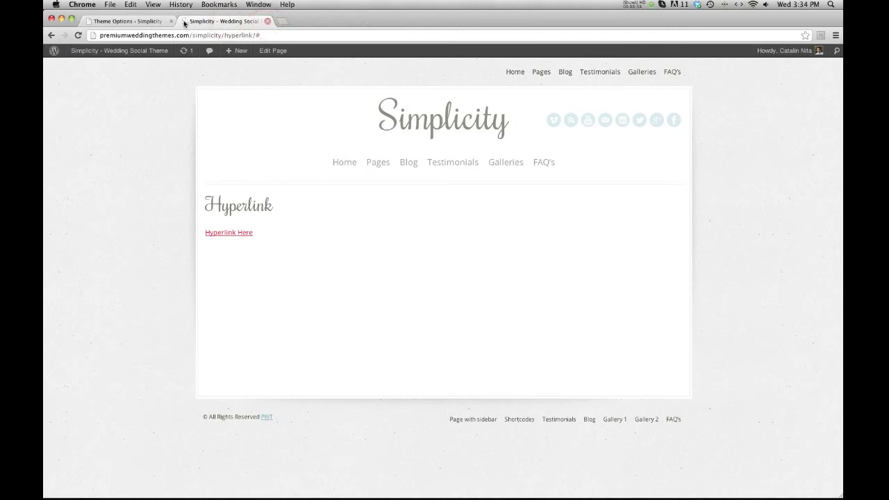
pyautogui.click(79, 35)
# Step: Review the Headings, Content and Banner sections of the theme's Typography options
pyautogui.click(99, 25)
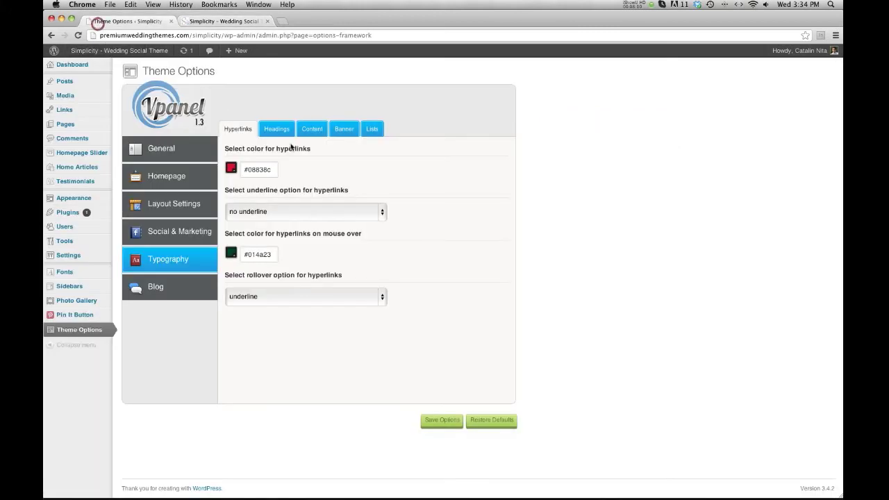
pyautogui.click(278, 129)
pyautogui.click(305, 132)
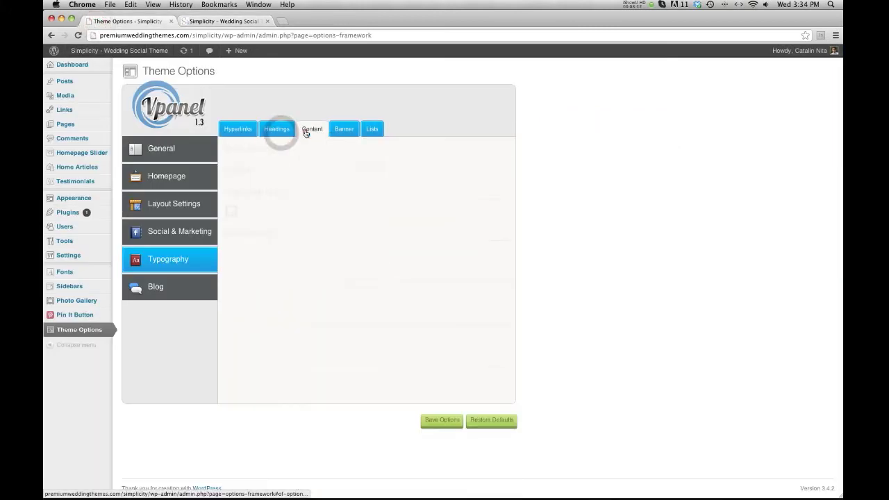
pyautogui.click(342, 129)
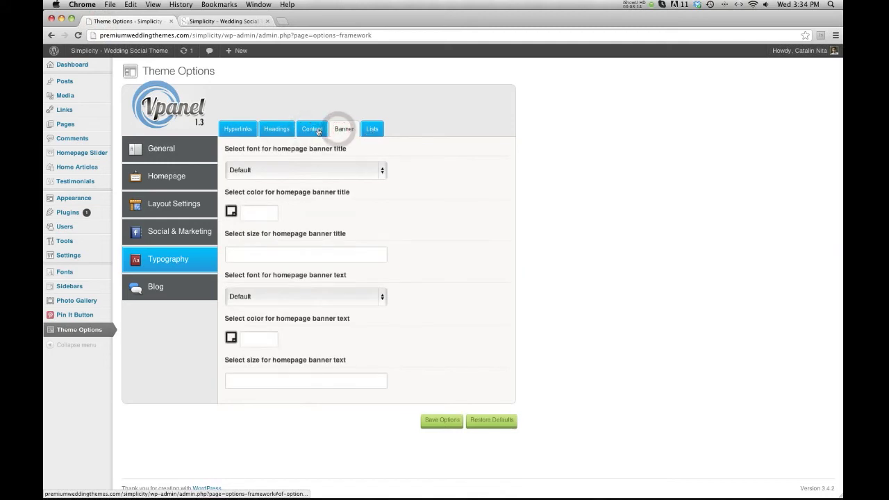
pyautogui.click(281, 130)
pyautogui.click(306, 131)
pyautogui.click(345, 132)
pyautogui.click(277, 130)
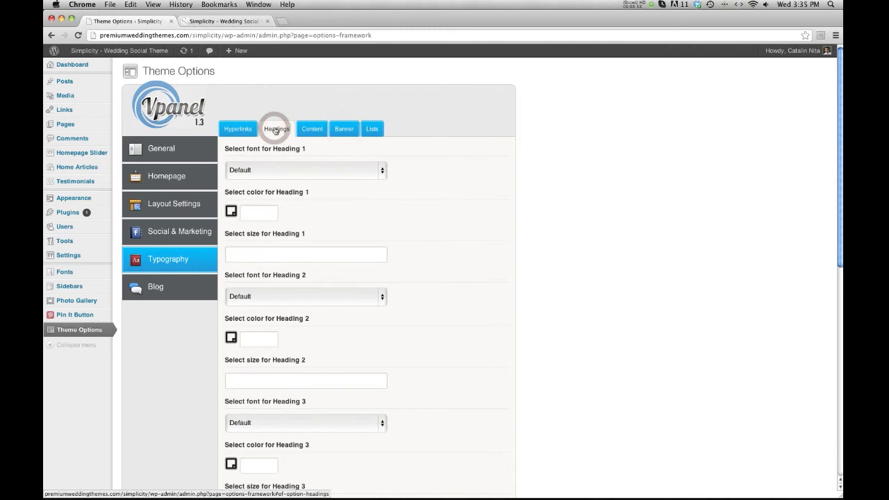
# Step: Examine the page title on the live Hyperlink page and the font, color and size options offered for the headings
pyautogui.click(236, 21)
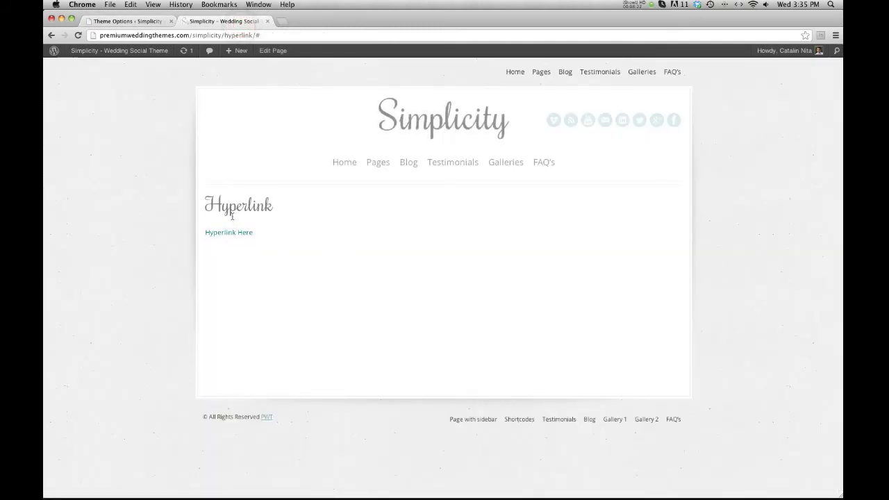
pyautogui.moveTo(280, 207); pyautogui.dragTo(205, 206)
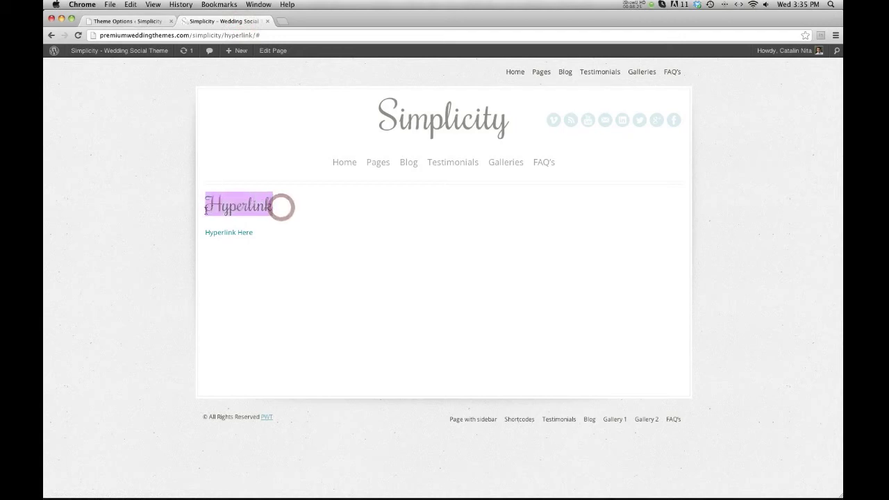
pyautogui.click(129, 22)
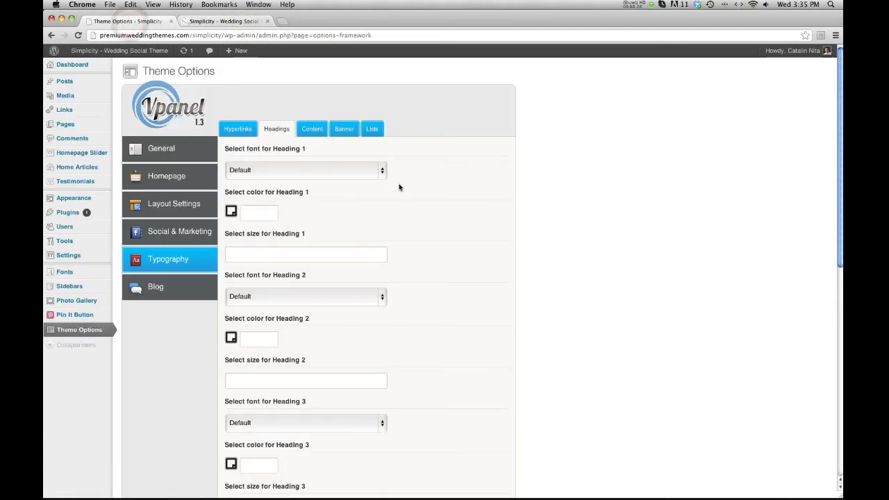
pyautogui.click(382, 173)
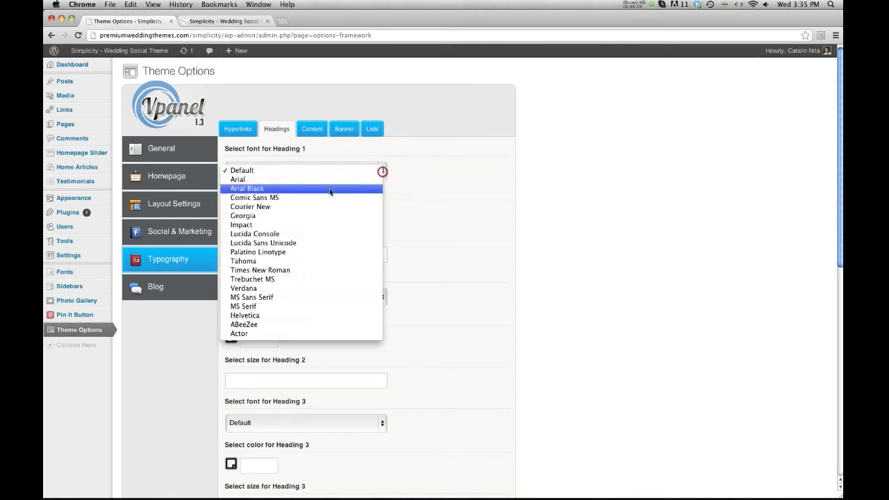
pyautogui.click(464, 196)
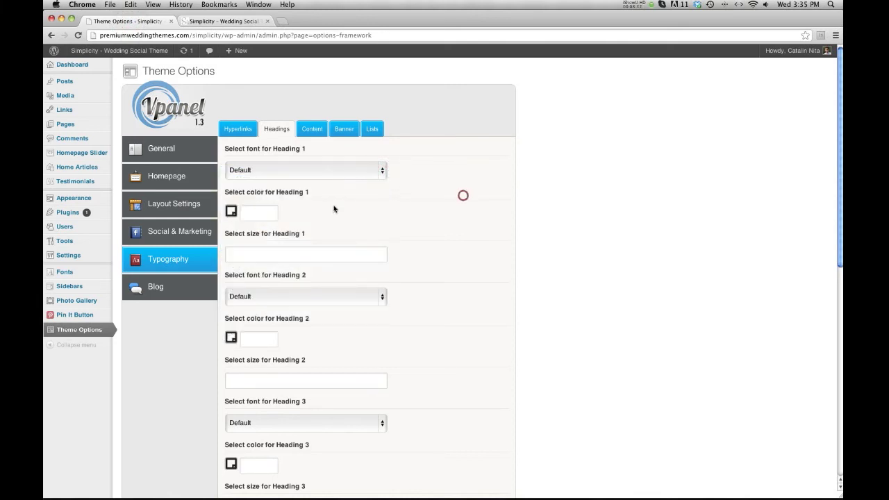
pyautogui.scroll(-7, 235, 208)
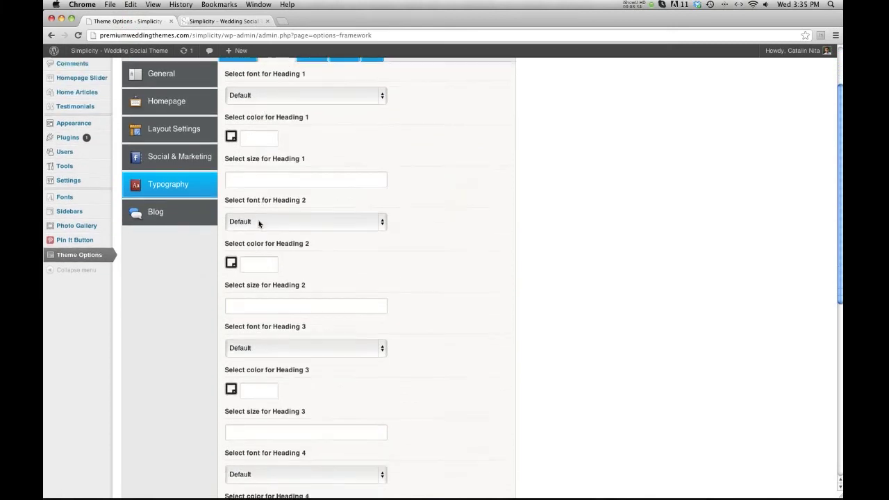
pyautogui.scroll(-7, 258, 222)
pyautogui.scroll(14, 258, 222)
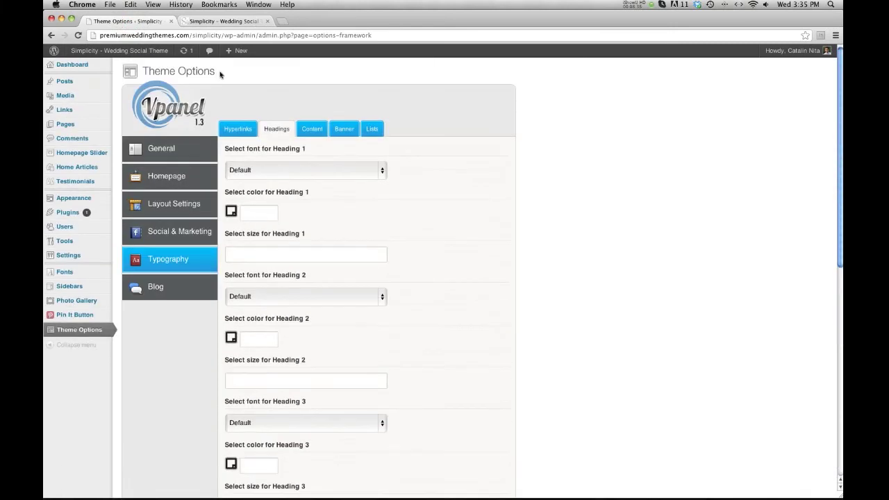
# Step: Open the live Hyperlink page for editing and add the line "Title Here" below the hyperlink
pyautogui.click(222, 23)
pyautogui.click(269, 52)
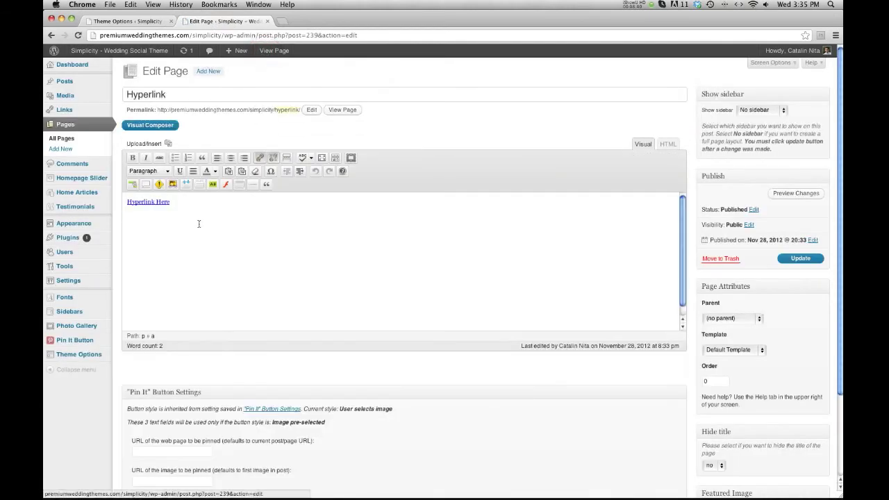
pyautogui.click(188, 220)
pyautogui.press('Return')
pyautogui.write('Title Here')
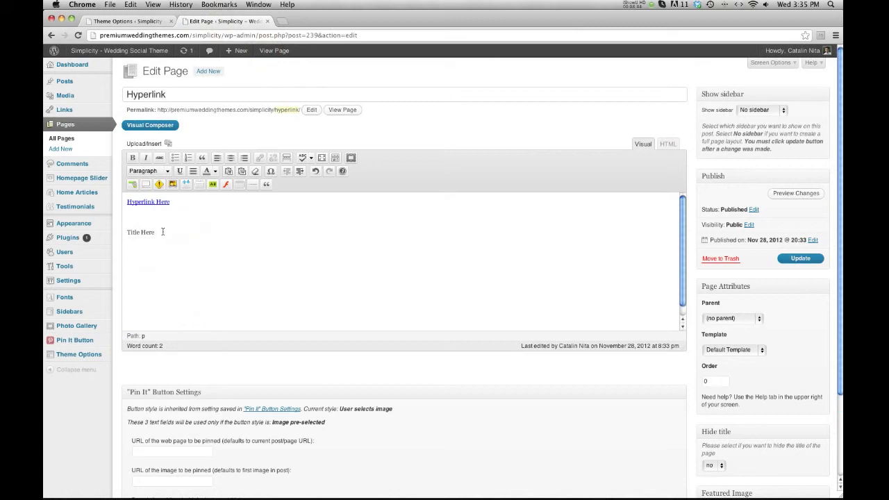
# Step: Format the "Title Here" line as Heading 3, then update the page and view it on the live site
pyautogui.click(166, 171)
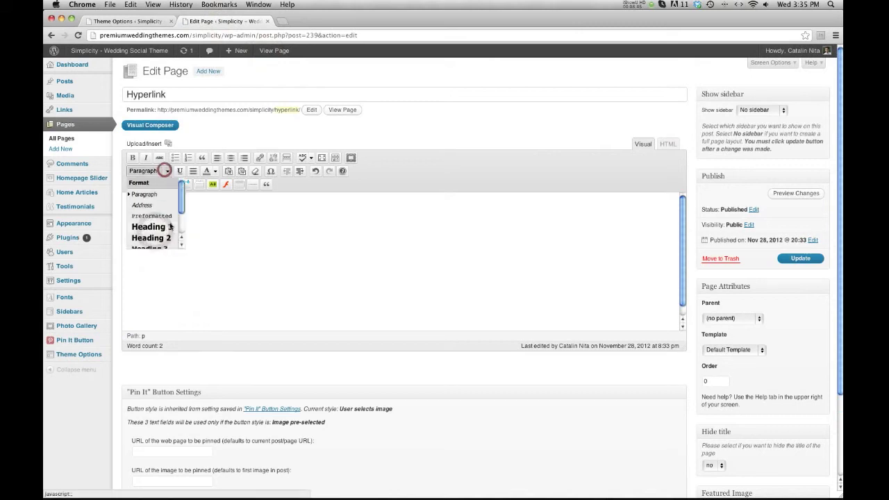
pyautogui.scroll(-2, 179, 246)
pyautogui.click(160, 238)
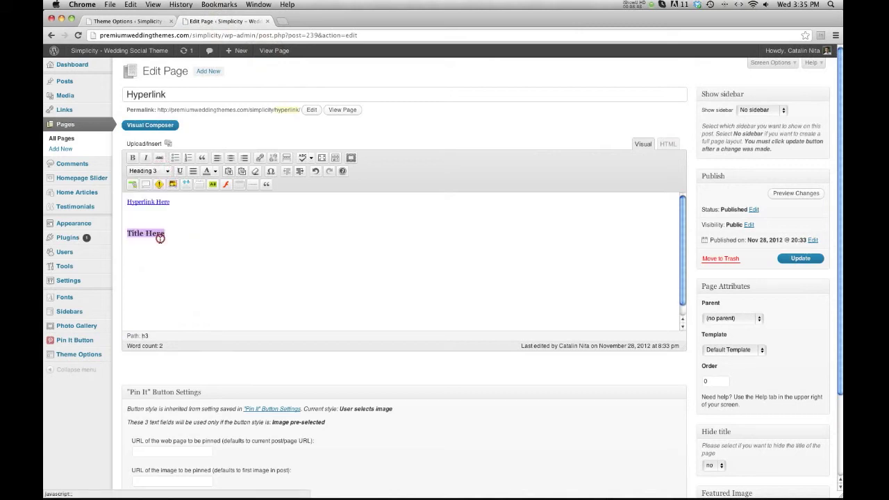
pyautogui.click(793, 261)
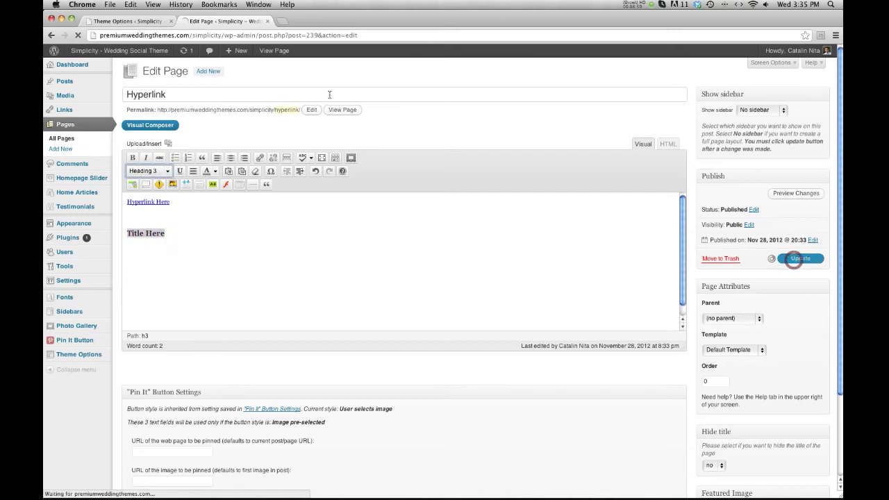
pyautogui.click(338, 137)
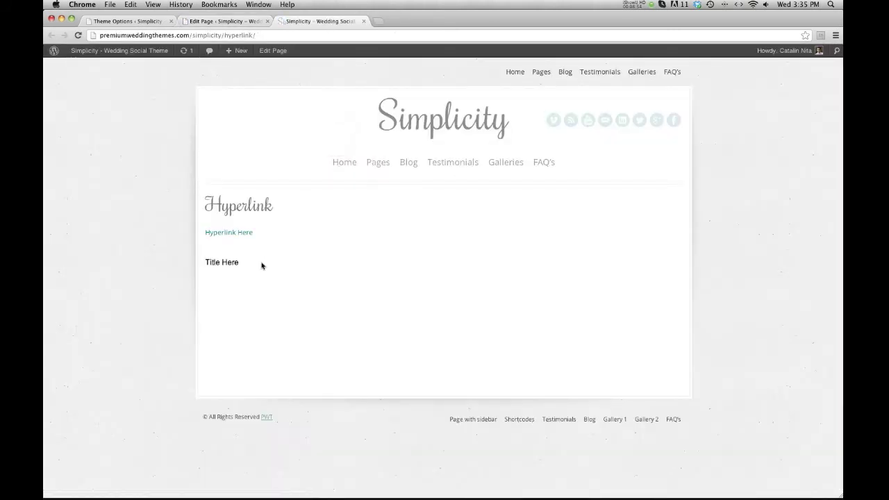
# Step: Set the Heading 3 font to Comic Sans MS in the theme's Typography options
pyautogui.click(141, 22)
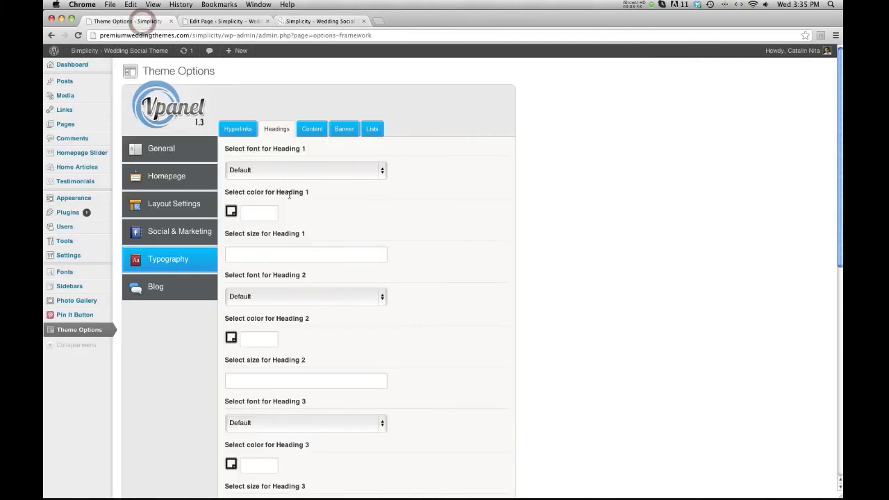
pyautogui.scroll(-5, 288, 194)
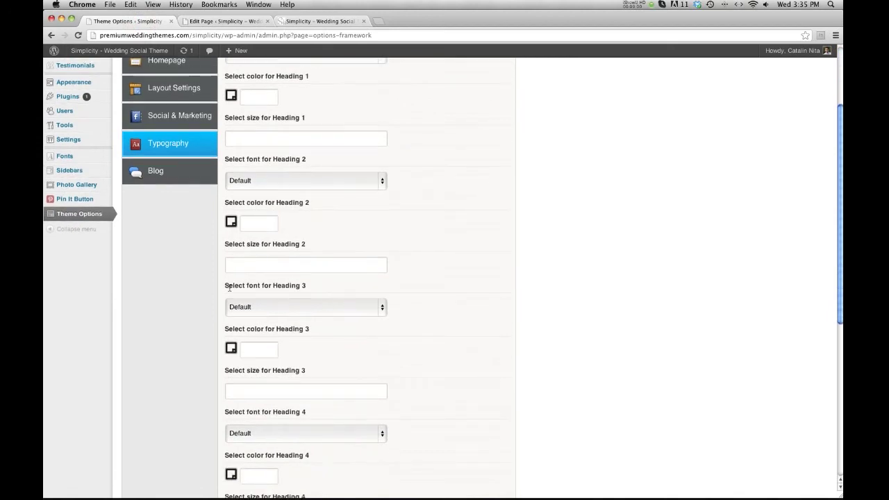
pyautogui.scroll(-2, 374, 306)
pyautogui.click(382, 276)
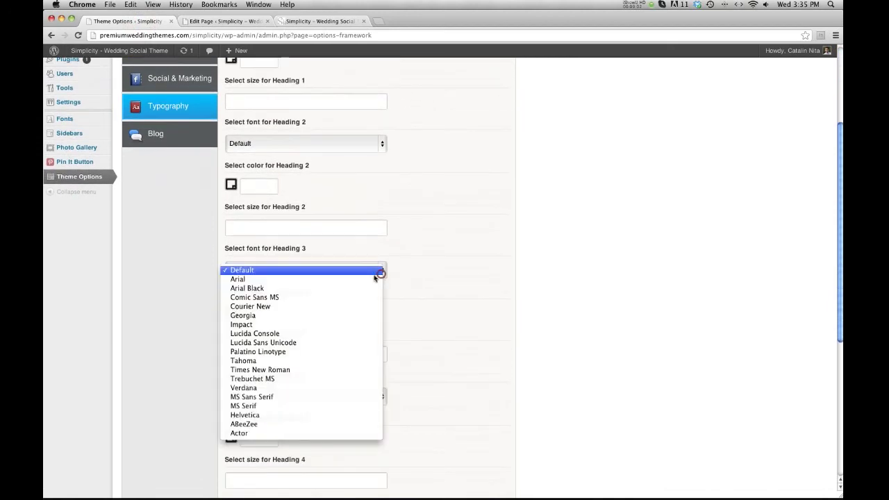
pyautogui.click(305, 299)
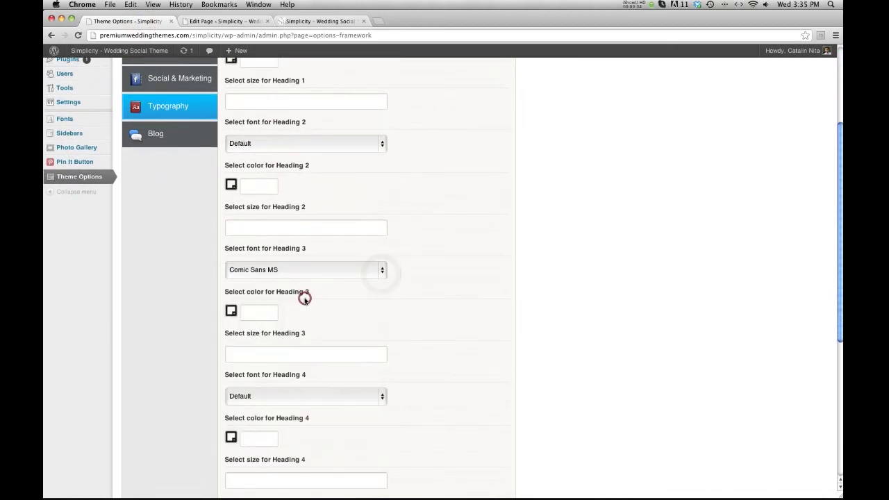
# Step: Set the Heading 3 color to the red #db2525 and its size to 36, and save the theme options
pyautogui.click(231, 310)
pyautogui.click(283, 342)
pyautogui.click(361, 303)
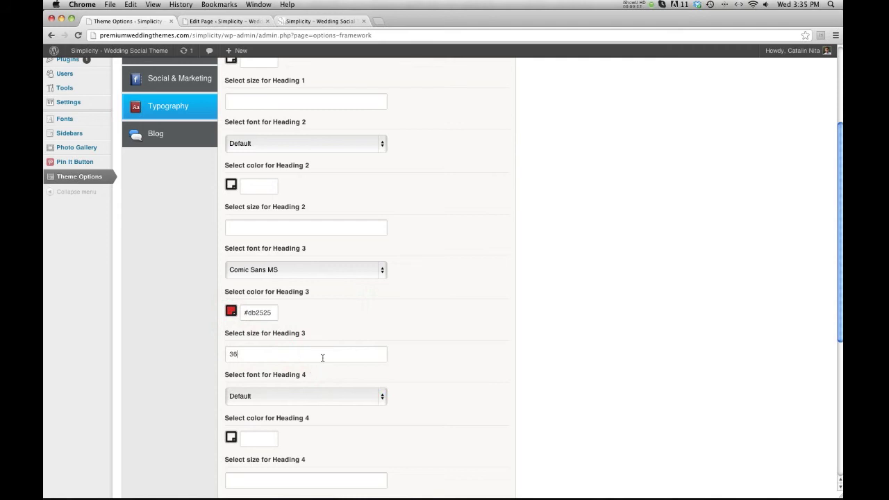
pyautogui.scroll(-8, 322, 357)
pyautogui.click(435, 458)
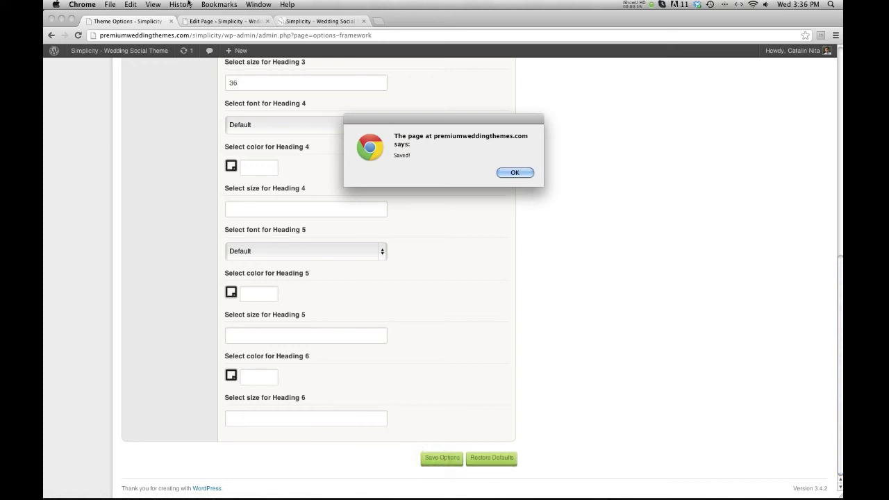
pyautogui.press('Return')
# Step: Update the Hyperlink page and reload its live view to check the styling of the "Title Here" heading
pyautogui.click(218, 22)
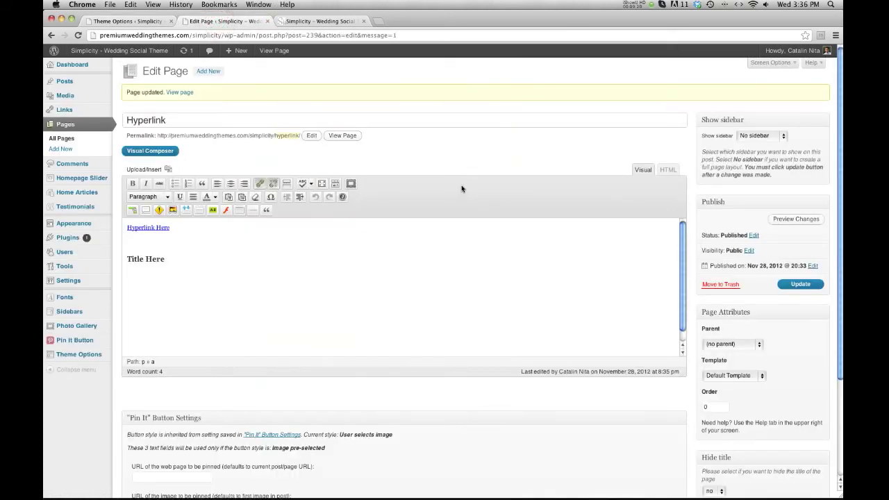
pyautogui.click(78, 36)
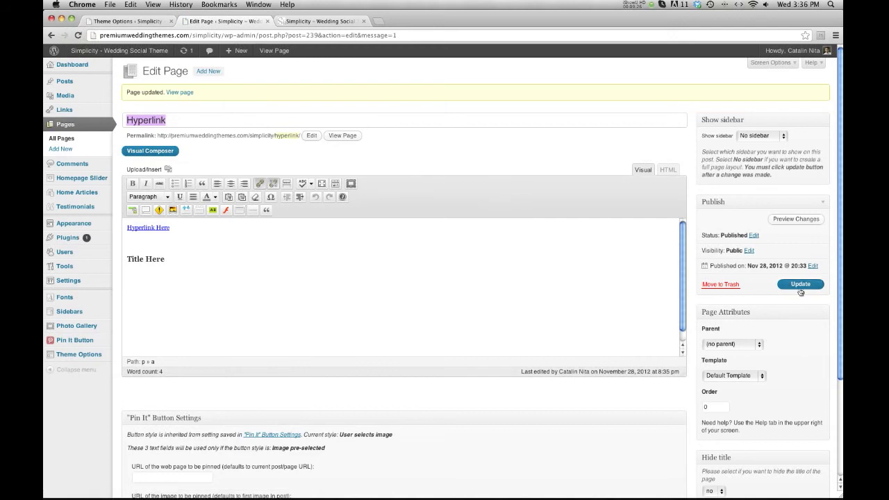
pyautogui.click(799, 284)
pyautogui.hotkey('ctrl', 'Tab')
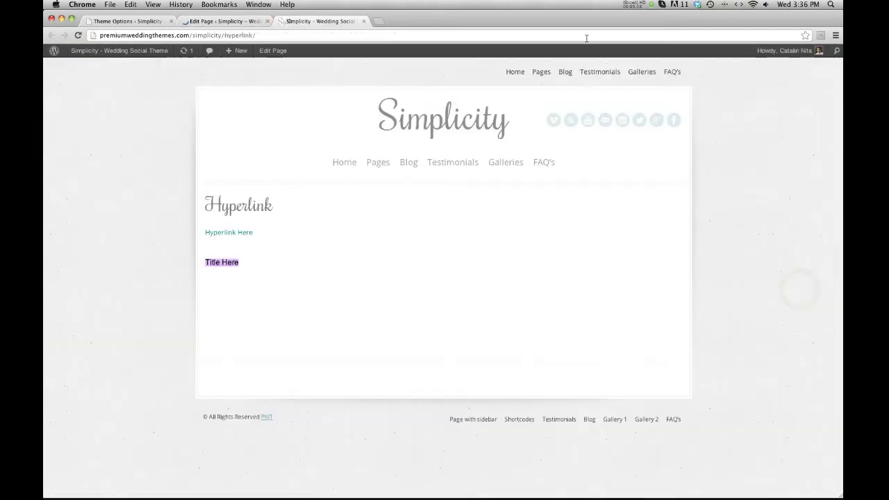
pyautogui.click(79, 35)
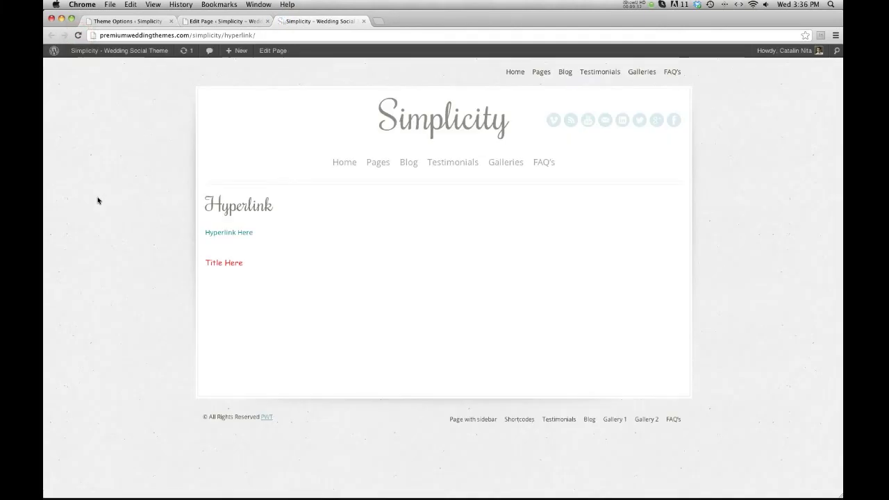
pyautogui.tripleClick(249, 269)
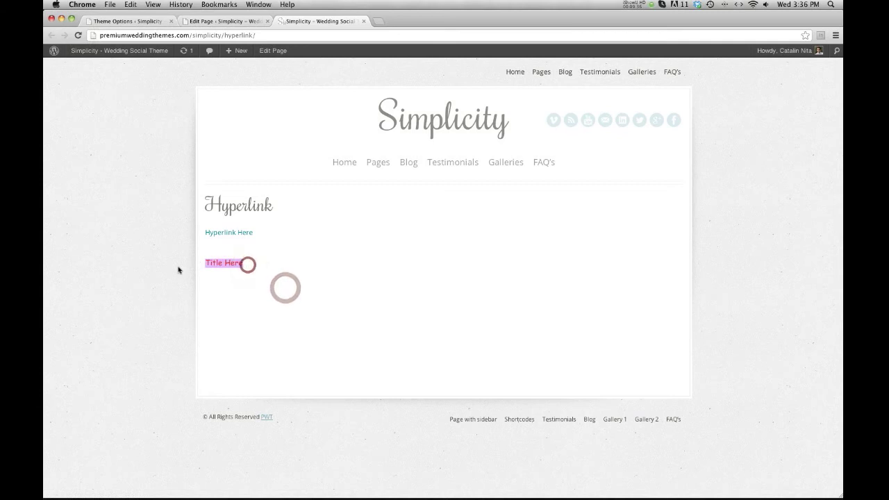
# Step: Set the Heading 3 size to 36pt in the theme's Typography options and save the options
pyautogui.click(125, 20)
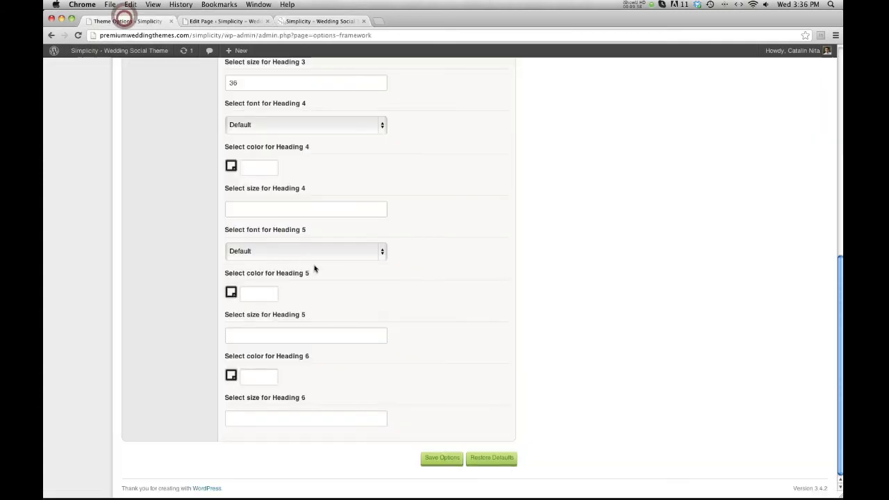
pyautogui.scroll(2, 262, 217)
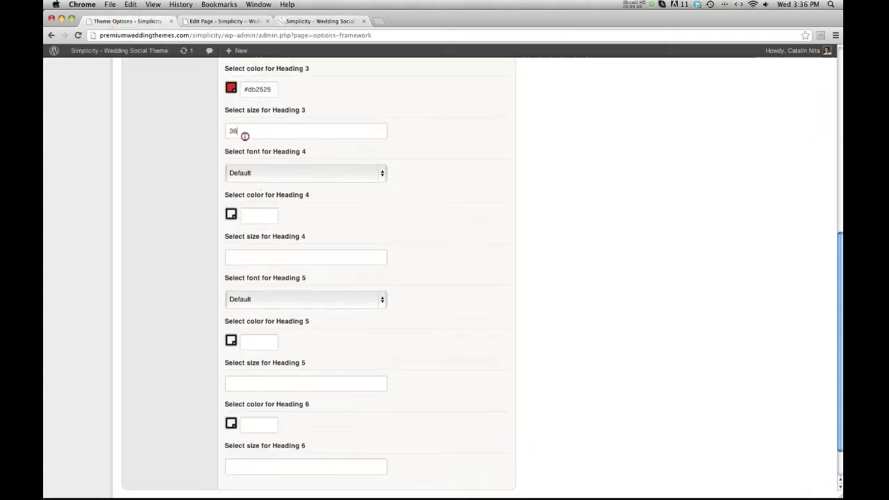
pyautogui.scroll(-3, 436, 379)
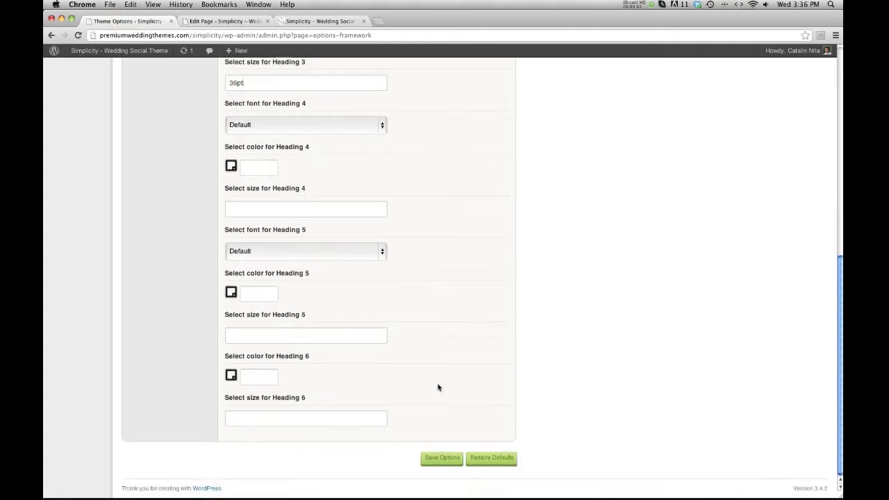
pyautogui.click(432, 458)
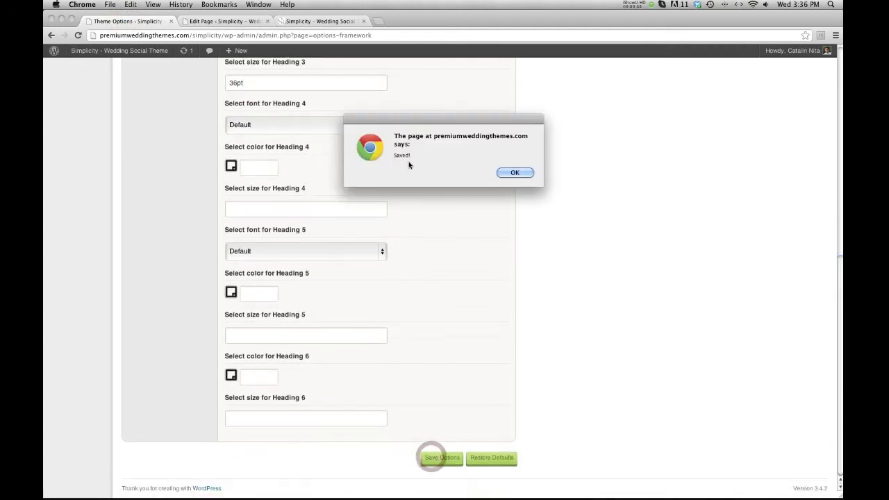
pyautogui.click(527, 172)
# Step: Reload the live Hyperlink page and examine the size of the "Title Here" heading
pyautogui.click(295, 21)
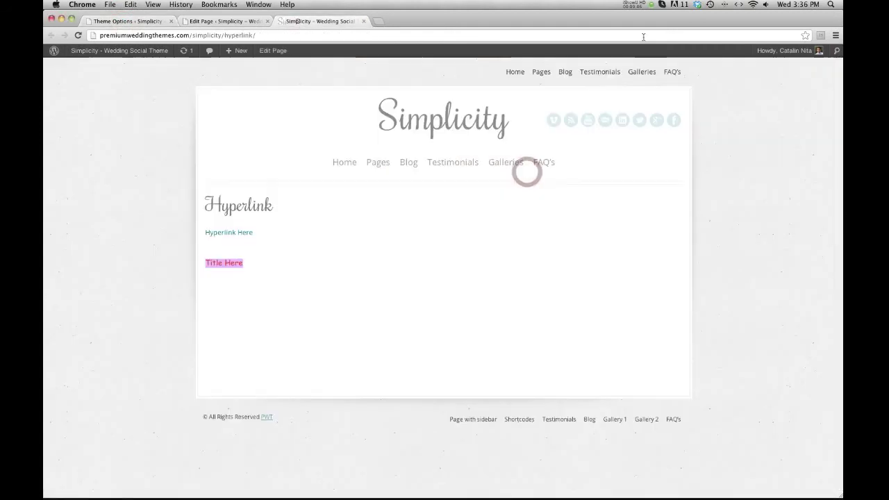
pyautogui.click(78, 36)
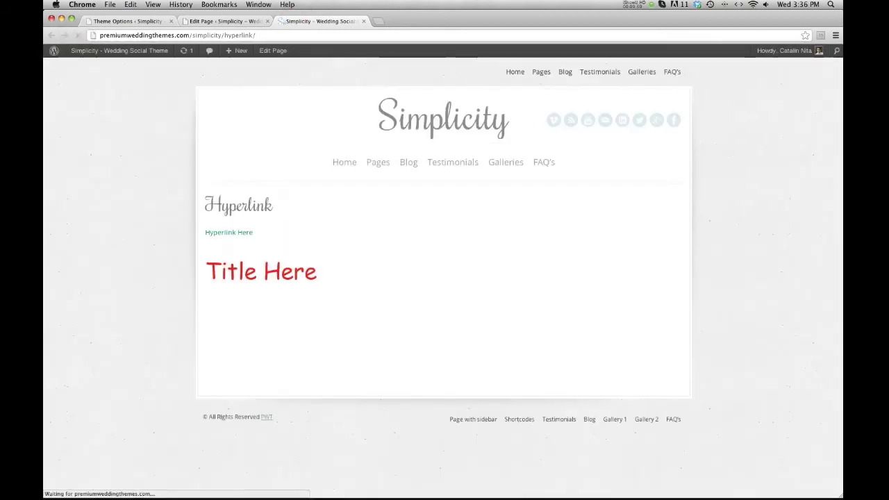
pyautogui.moveTo(323, 280); pyautogui.dragTo(205, 272)
pyautogui.click(254, 319)
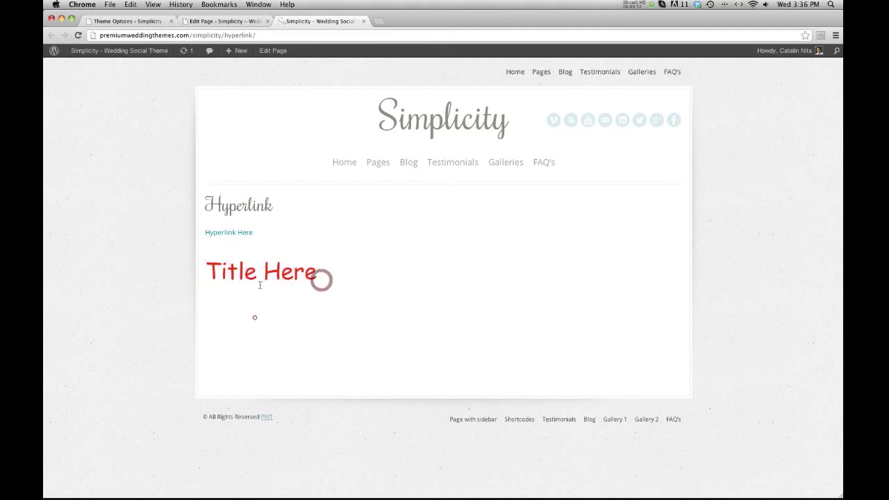
# Step: Clear the Heading 3 size and color values in the theme's Typography options
pyautogui.click(125, 21)
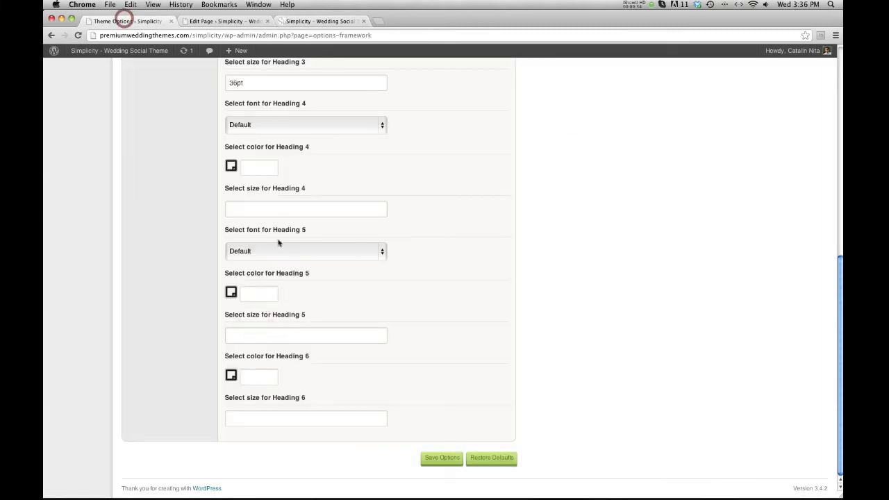
pyautogui.scroll(2, 289, 154)
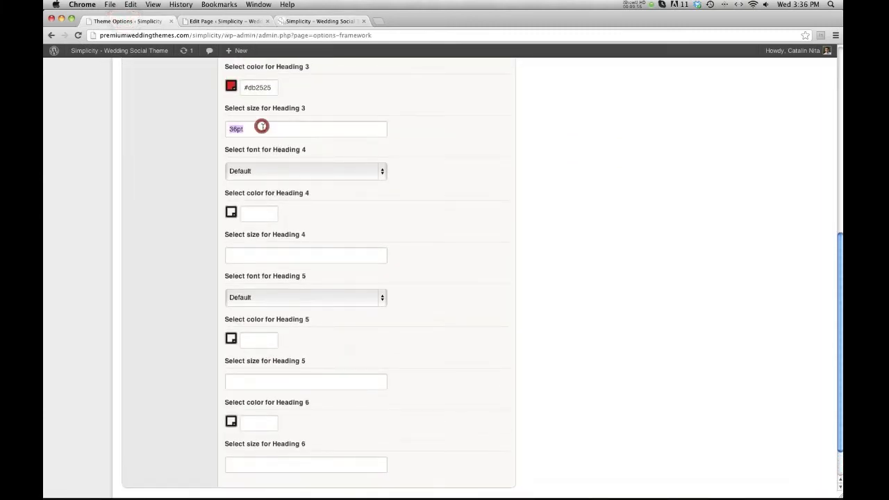
pyautogui.tripleClick(266, 87)
pyautogui.press('BackSpace')
# Step: Set the Heading 3 font back to Default and save the theme options
pyautogui.scroll(4, 334, 139)
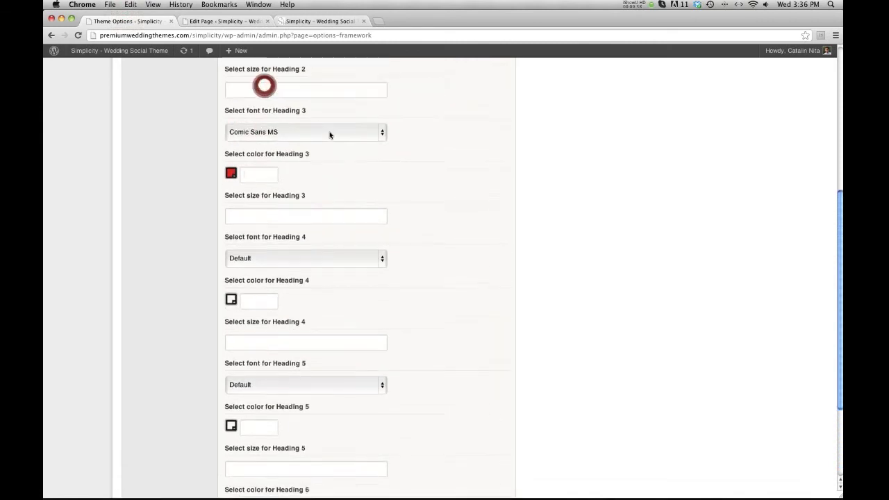
pyautogui.click(351, 137)
pyautogui.press('Up')
pyautogui.press('Up')
pyautogui.press('Up')
pyautogui.press('Return')
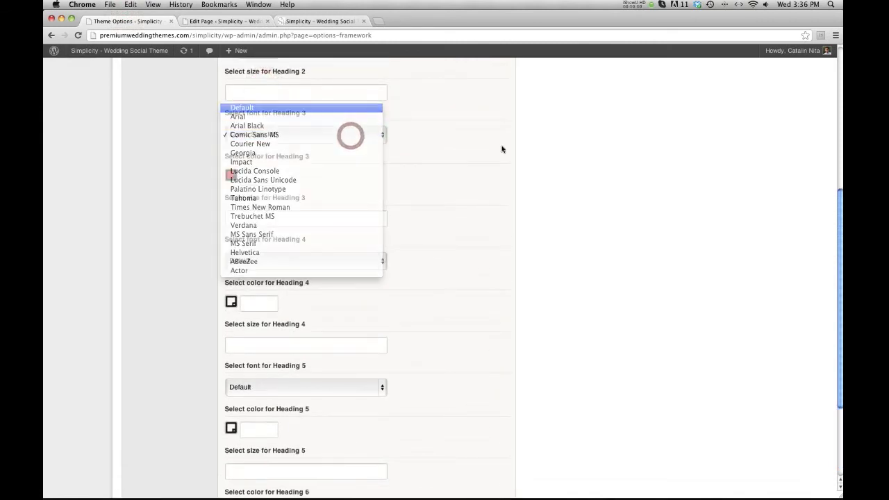
pyautogui.click(673, 189)
pyautogui.scroll(-6, 652, 203)
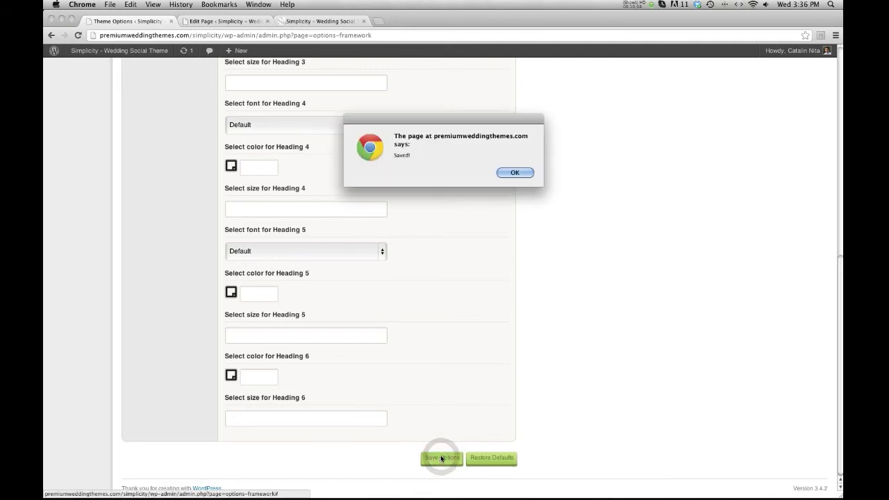
pyautogui.click(522, 173)
# Step: Look through the font, color and size options for Headings 1 to 6
pyautogui.scroll(10, 659, 224)
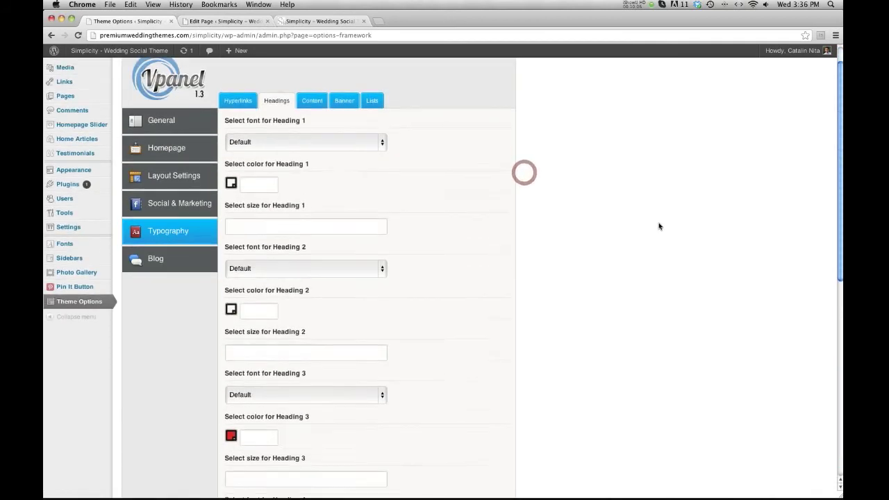
pyautogui.scroll(-3, 659, 226)
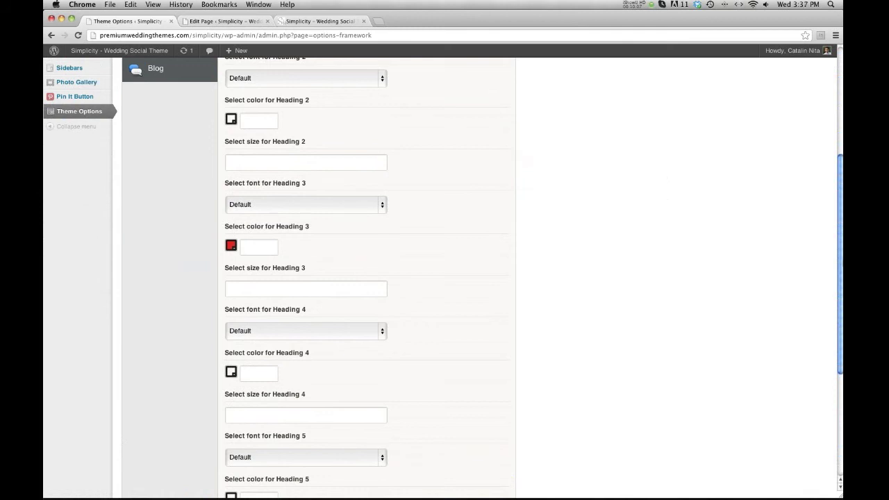
pyautogui.scroll(-5, 695, 244)
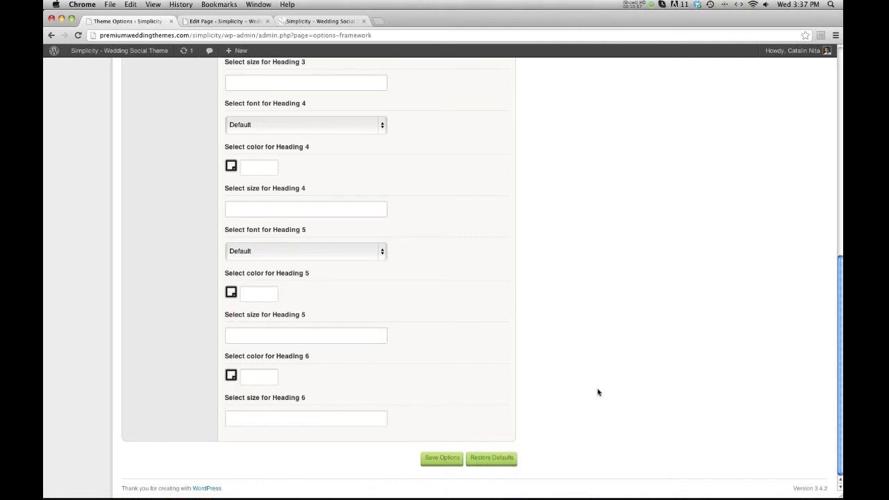
pyautogui.scroll(10, 597, 392)
pyautogui.scroll(-10, 295, 315)
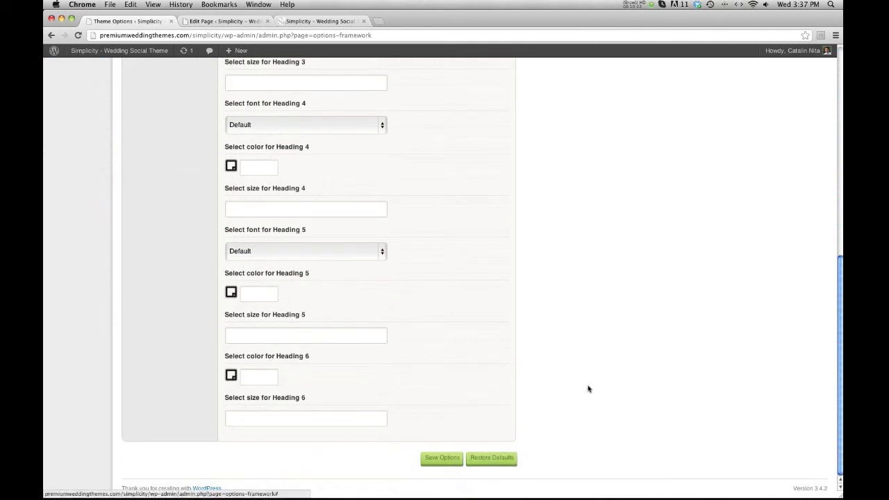
pyautogui.scroll(3, 384, 147)
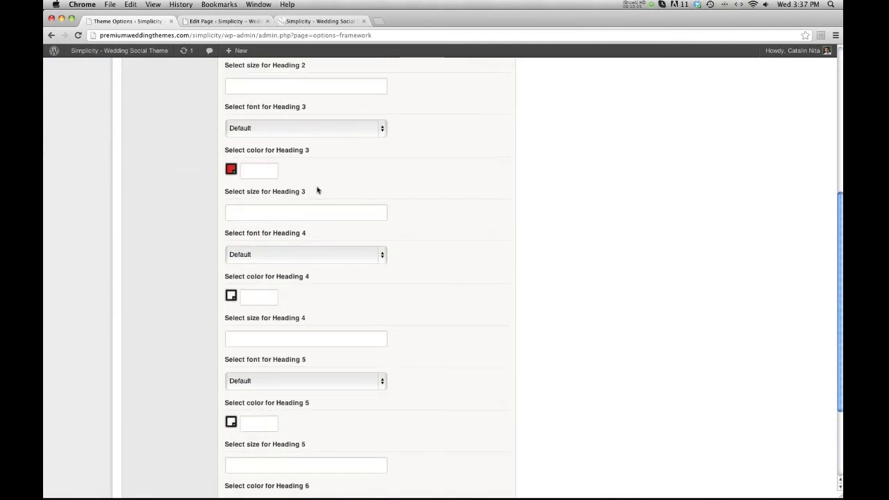
pyautogui.scroll(7, 343, 195)
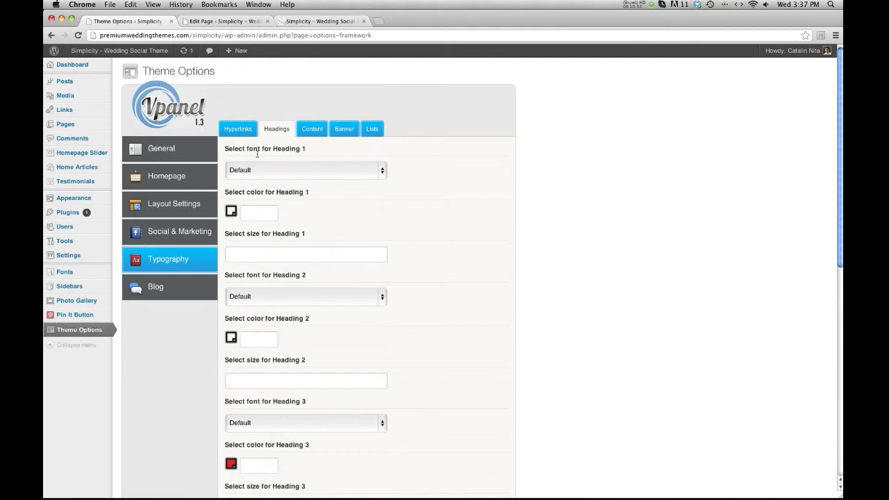
# Step: Examine the Content and Banner typography options, and view the banner on the live homepage
pyautogui.click(309, 128)
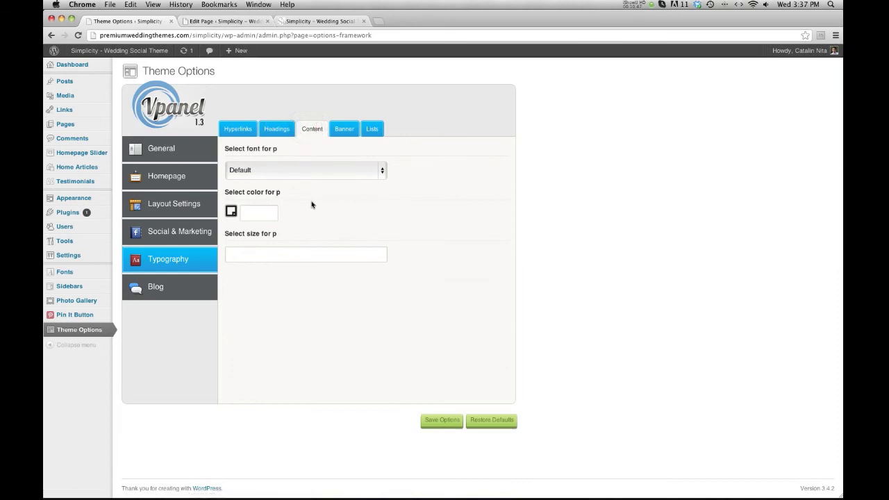
pyautogui.click(344, 128)
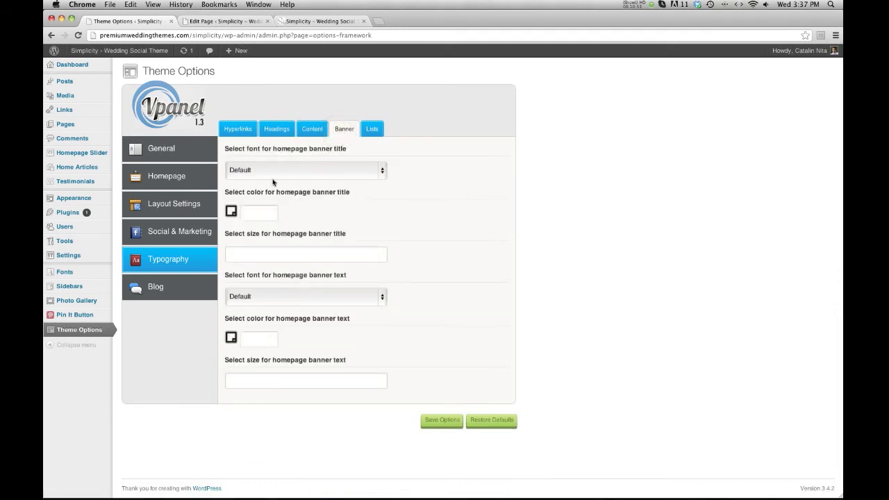
pyautogui.click(235, 21)
pyautogui.click(312, 21)
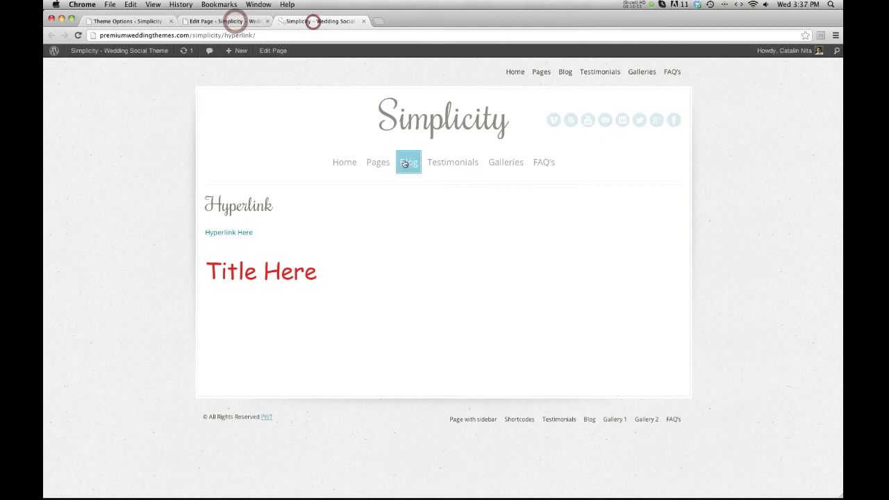
pyautogui.click(414, 134)
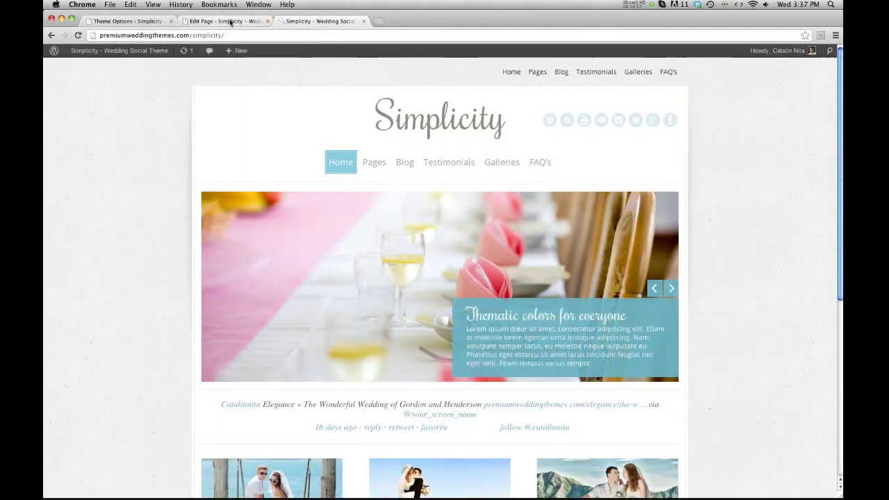
# Step: Move the Hyperlink page to the trash, close its editor and open the theme's Lists typography options
pyautogui.click(229, 21)
pyautogui.click(731, 284)
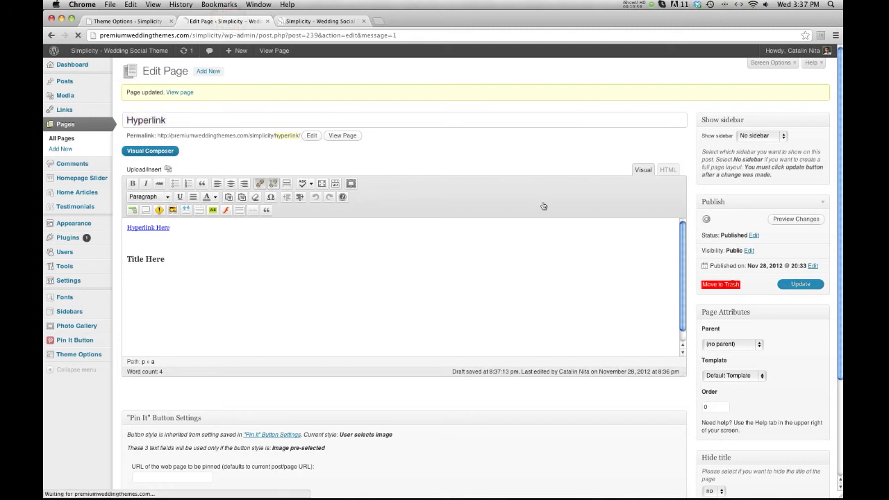
pyautogui.click(268, 21)
pyautogui.click(115, 21)
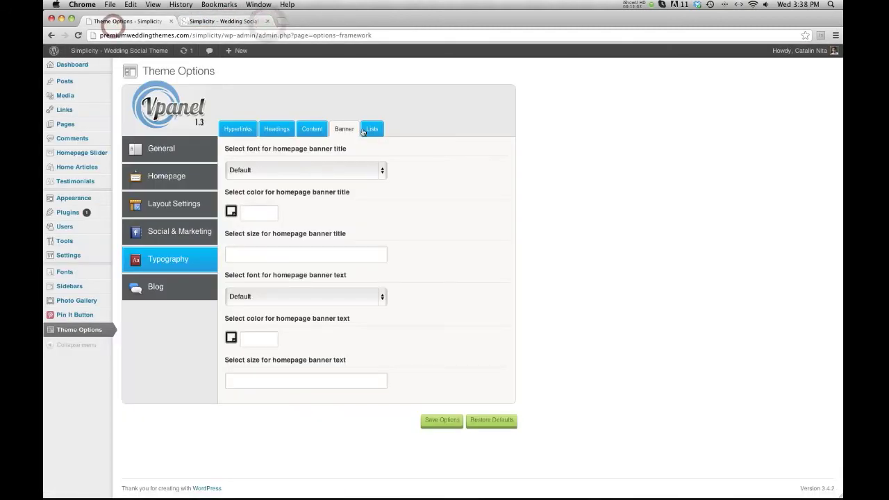
pyautogui.click(370, 129)
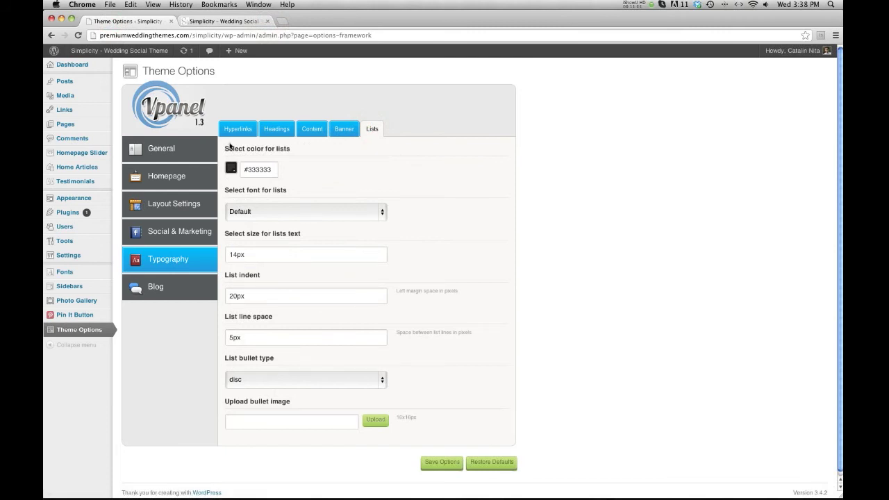
# Step: Add a new page titled "Lists" containing the words "Here", "is", "a" and "list" on separate lines
pyautogui.moveTo(97, 127)
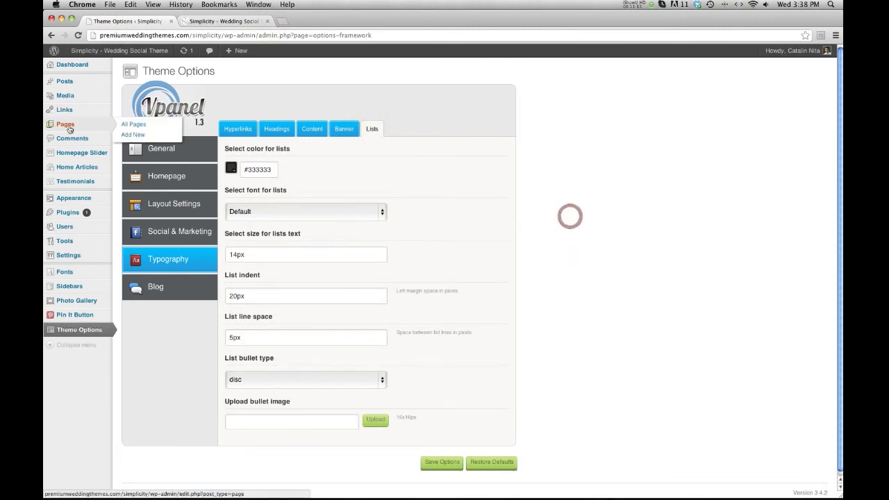
pyautogui.click(132, 134)
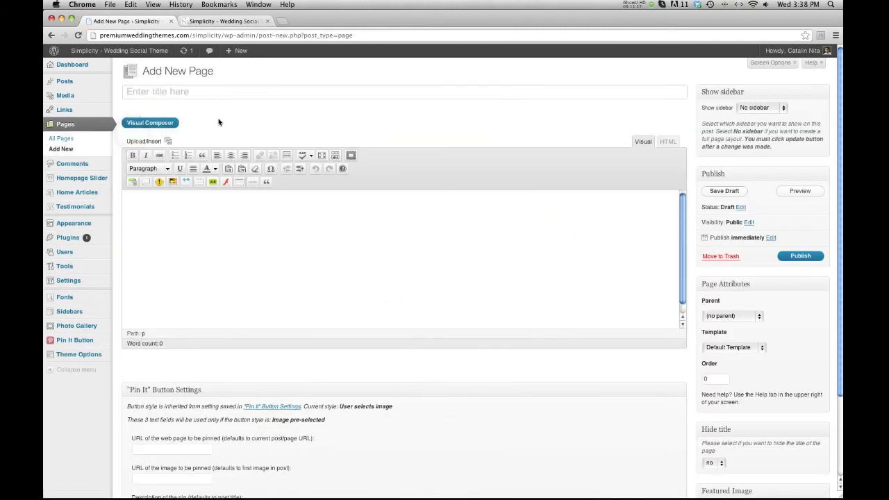
pyautogui.press('Tab')
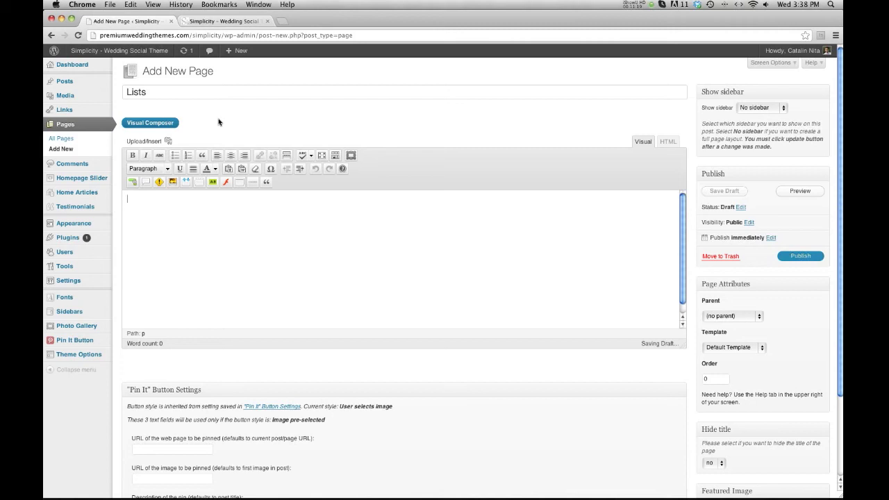
pyautogui.write('Here')
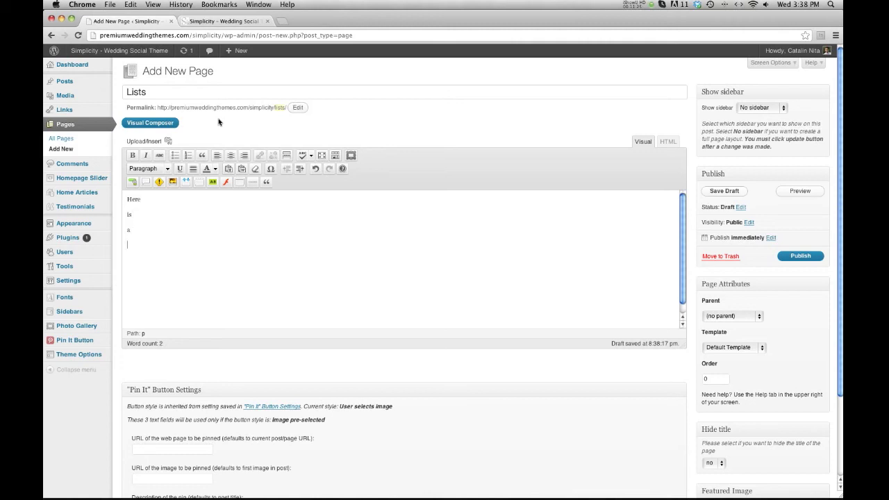
# Step: Format the four lines as a bulleted list, then publish the Lists page and view it on the live site
pyautogui.moveTo(107, 237); pyautogui.dragTo(115, 192)
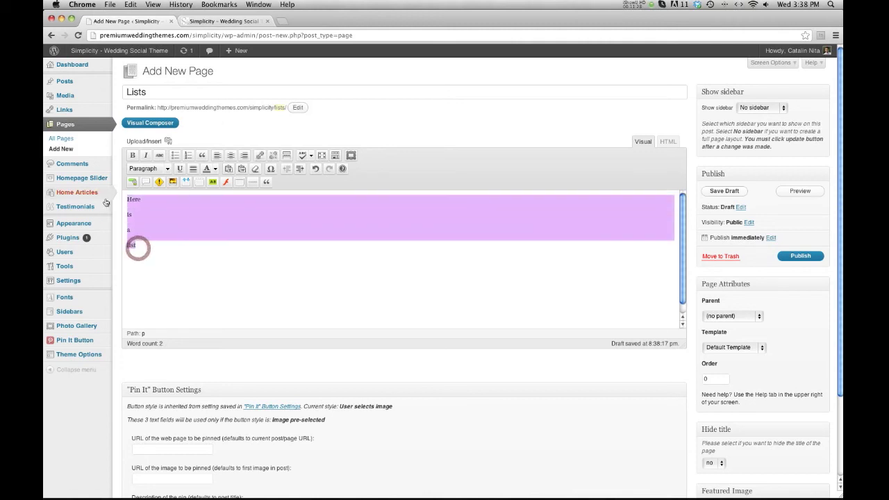
pyautogui.click(176, 156)
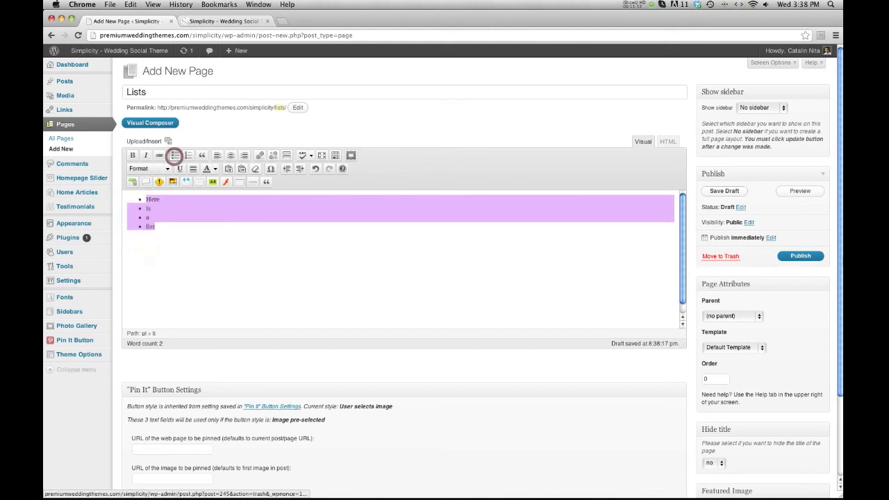
pyautogui.click(795, 256)
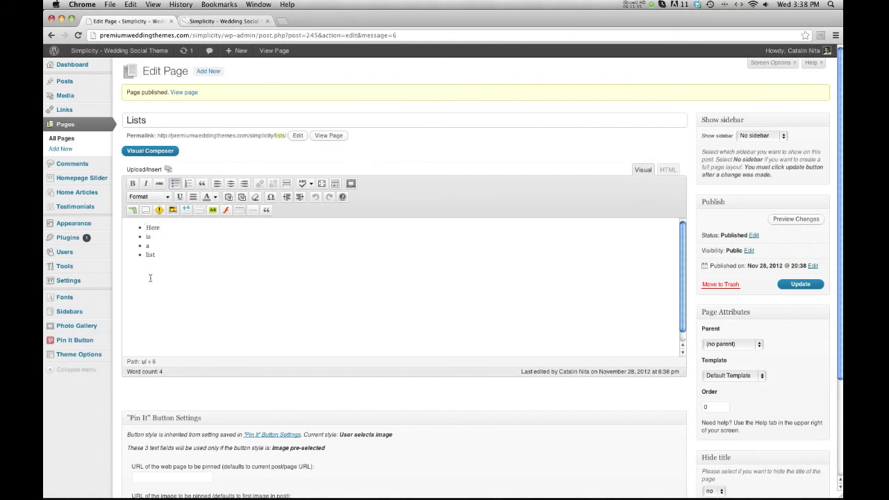
pyautogui.click(329, 135)
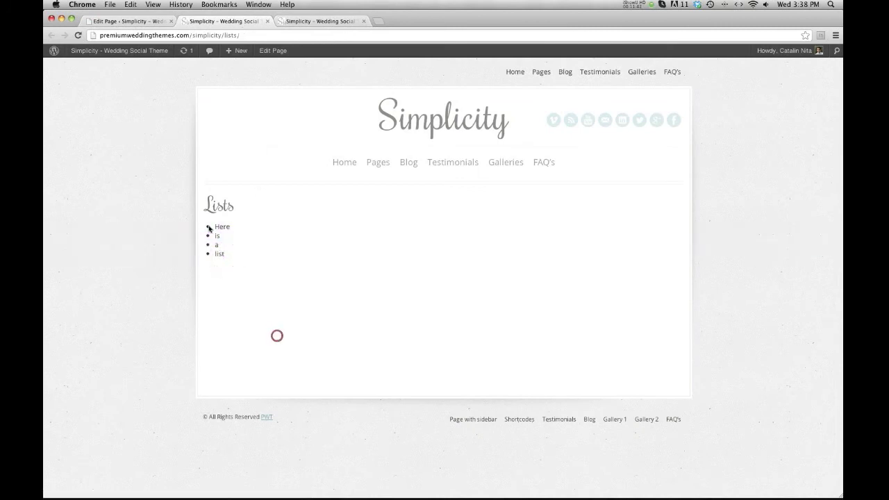
# Step: Return to the theme's Lists typography options and look at the list color picker
pyautogui.click(120, 21)
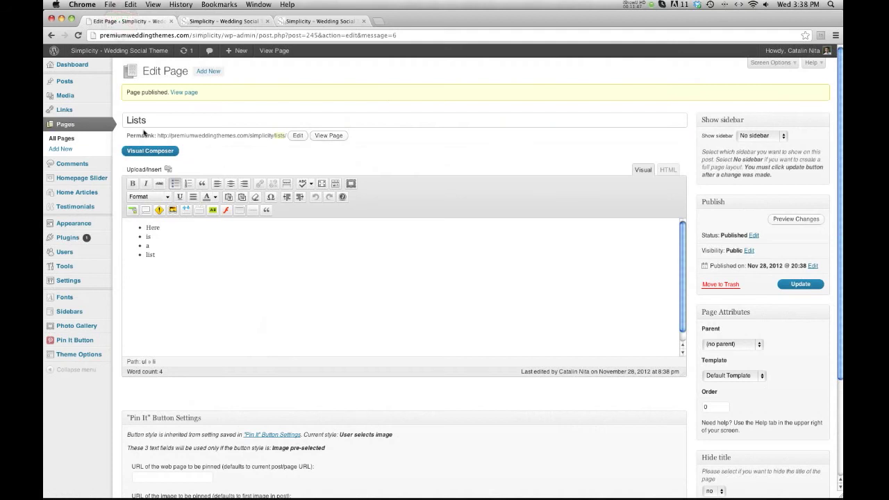
pyautogui.click(82, 354)
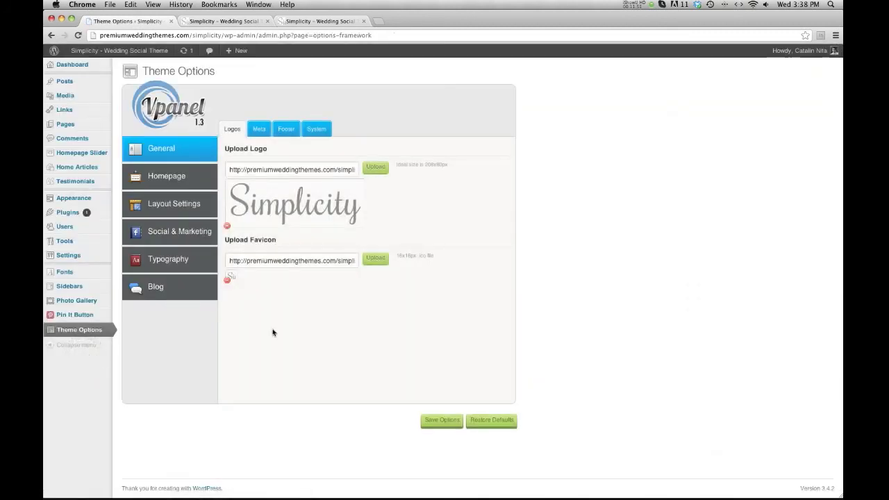
pyautogui.click(175, 206)
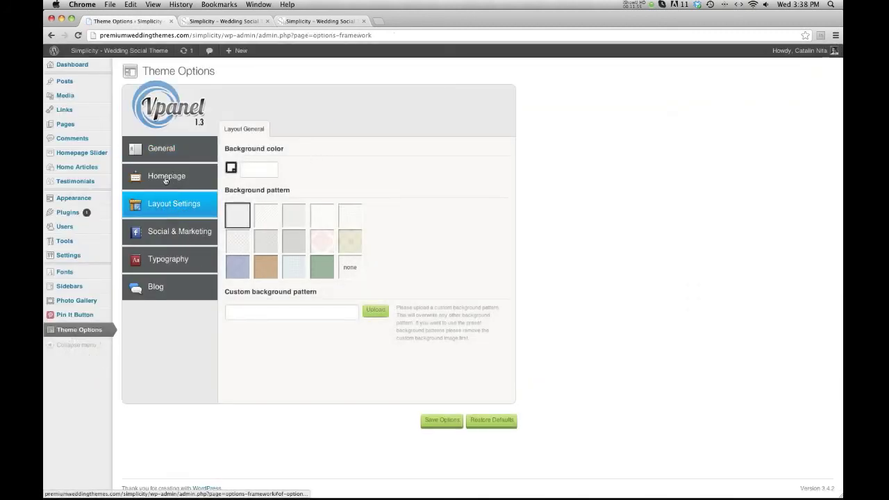
pyautogui.click(179, 261)
pyautogui.click(374, 127)
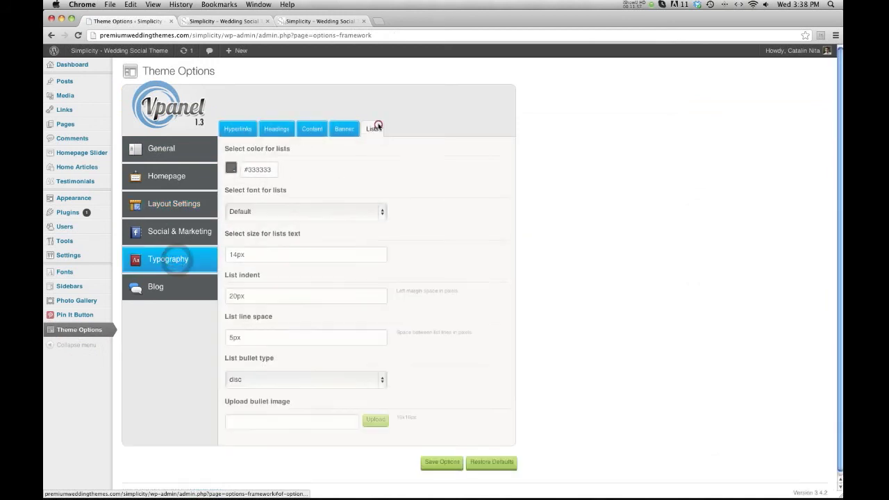
pyautogui.click(232, 168)
pyautogui.click(284, 192)
pyautogui.click(467, 169)
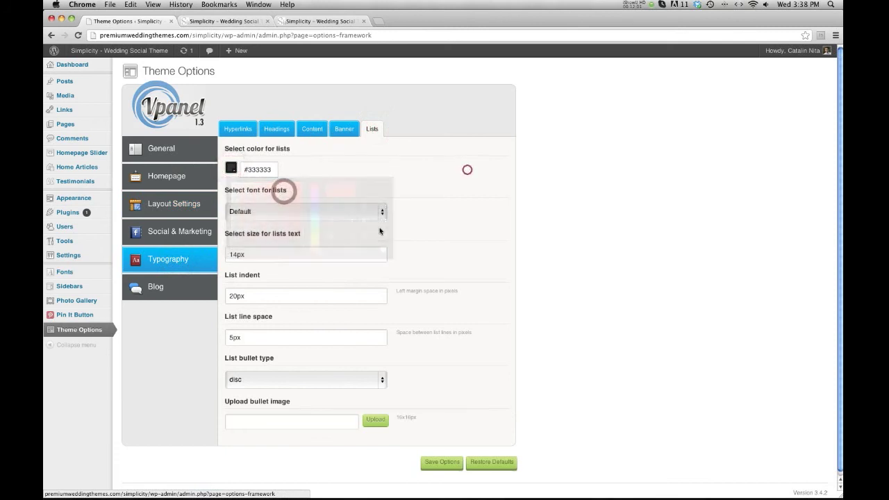
# Step: Set the list font to Georgia and the list indent to 60px, and save the options
pyautogui.click(375, 212)
pyautogui.click(382, 211)
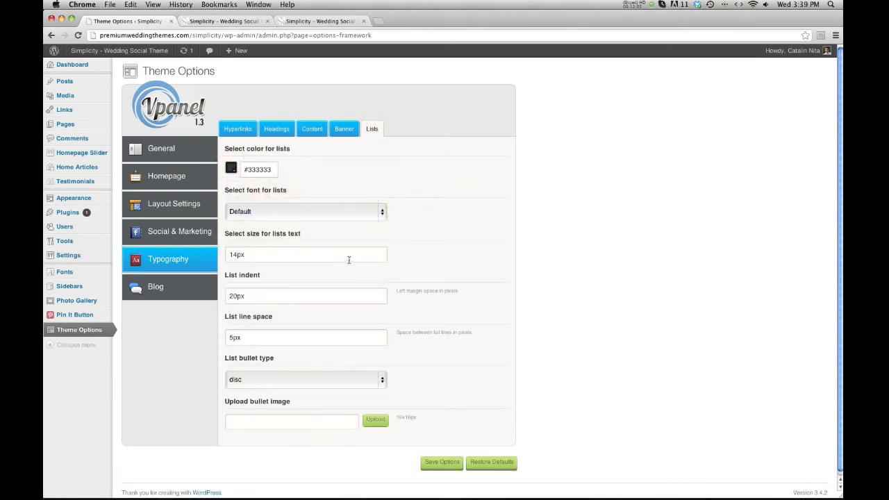
pyautogui.click(383, 211)
pyautogui.click(310, 254)
pyautogui.scroll(-1, 263, 261)
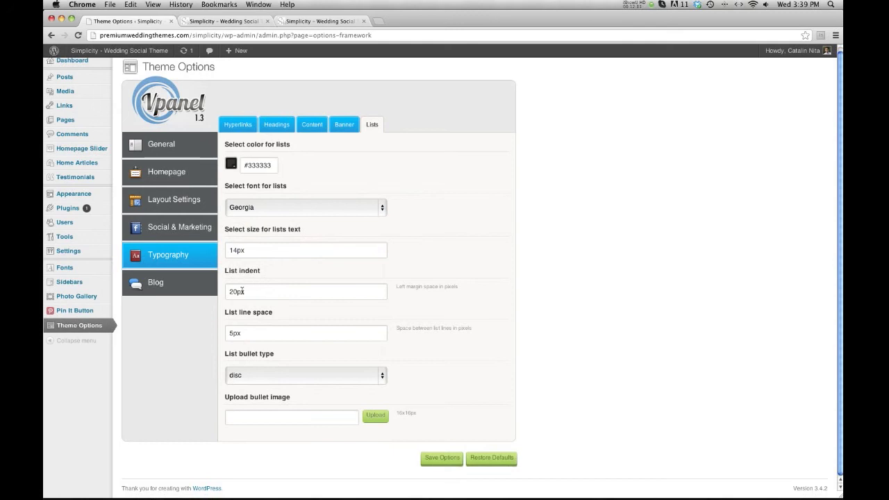
pyautogui.click(236, 292)
pyautogui.write('0')
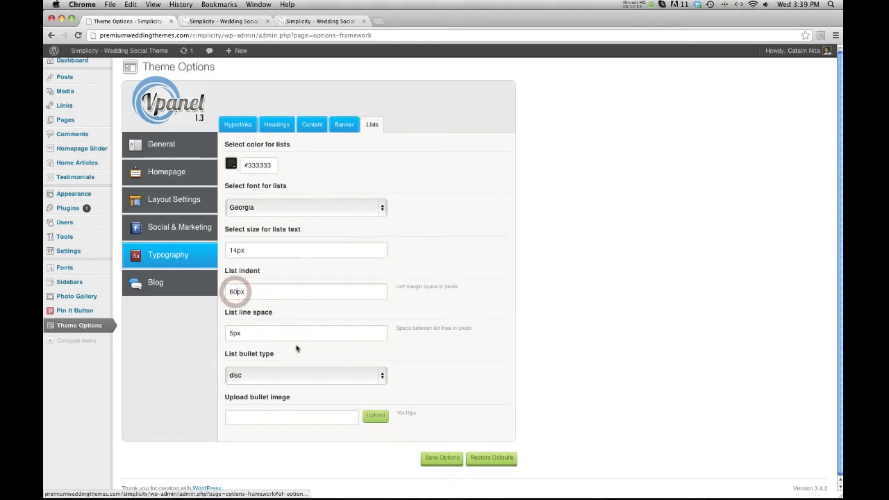
pyautogui.click(448, 457)
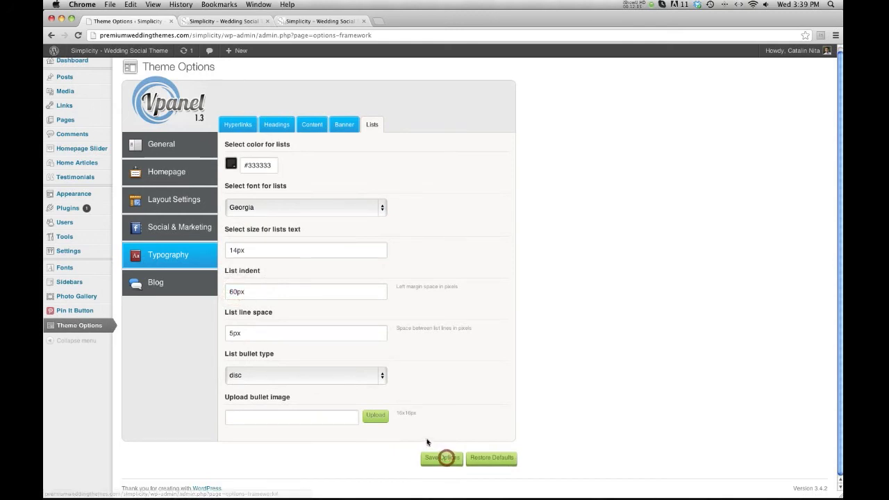
pyautogui.press('Return')
# Step: Reload the live Lists page and examine the list's font and indent
pyautogui.click(243, 21)
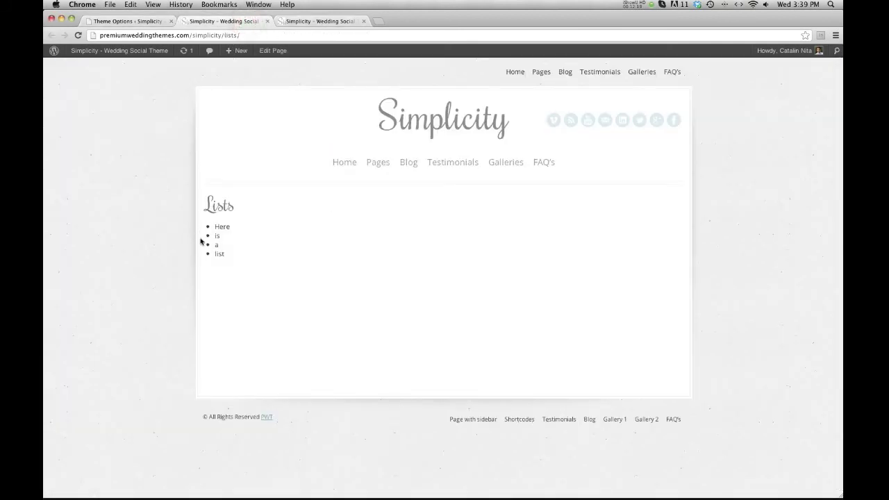
pyautogui.click(77, 35)
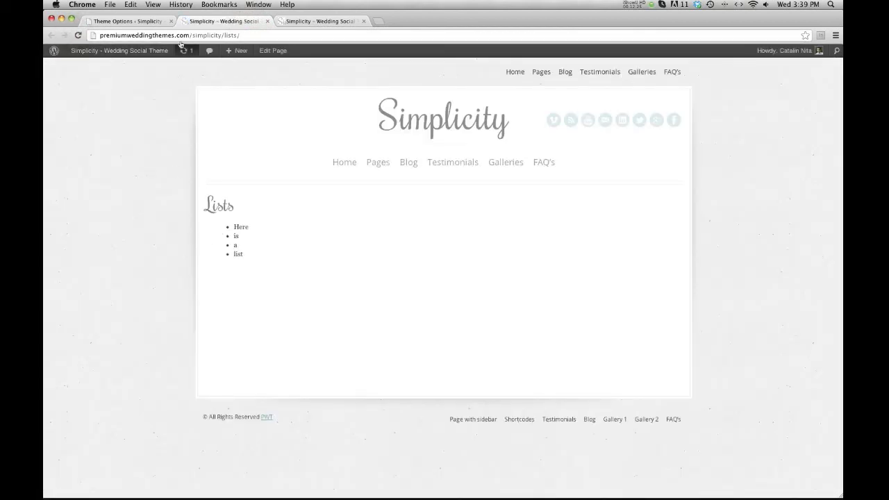
pyautogui.tripleClick(235, 227)
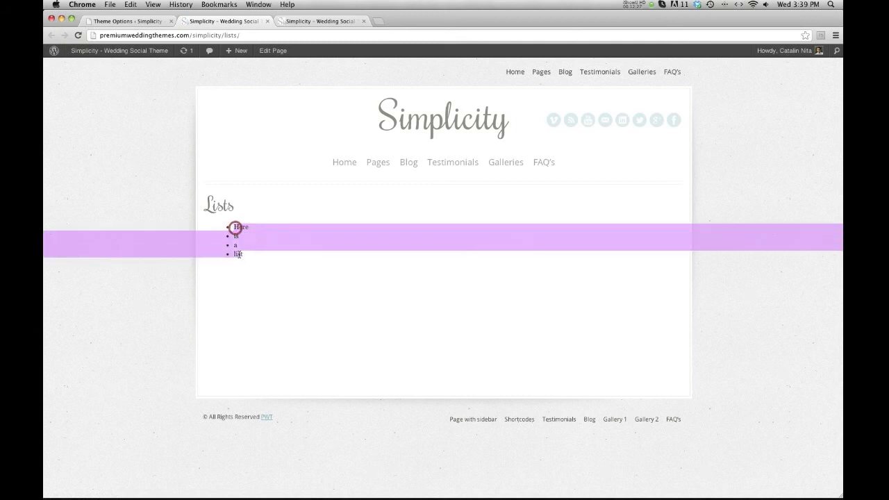
# Step: Set the list line space to 50px and save the theme options
pyautogui.press('super+1')
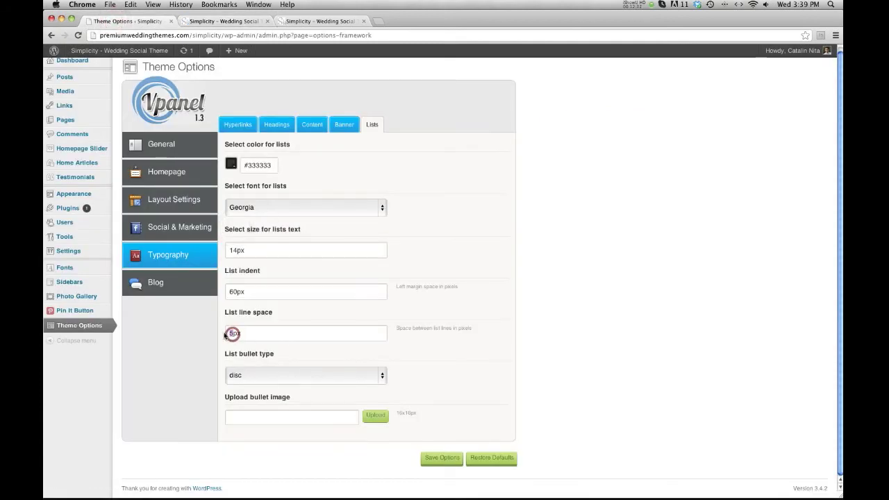
pyautogui.write('0')
pyautogui.click(450, 458)
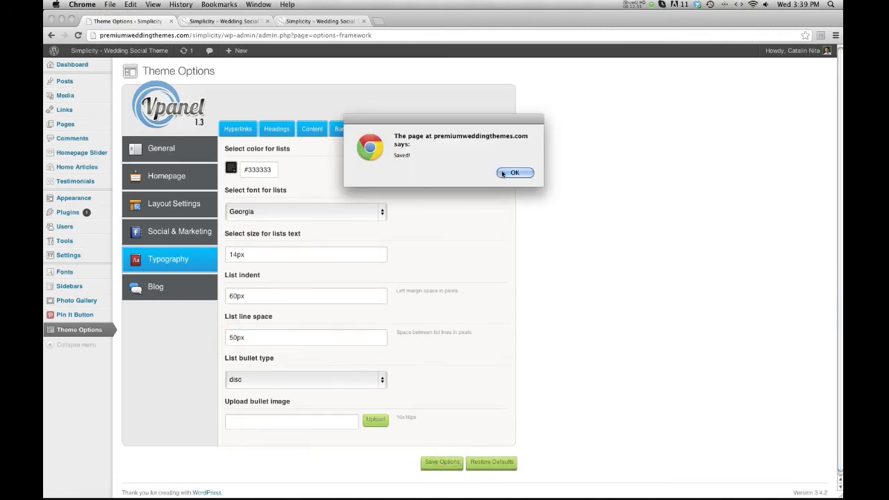
pyautogui.click(503, 174)
# Step: Refresh the live Lists page to check the spacing between the list lines
pyautogui.click(286, 21)
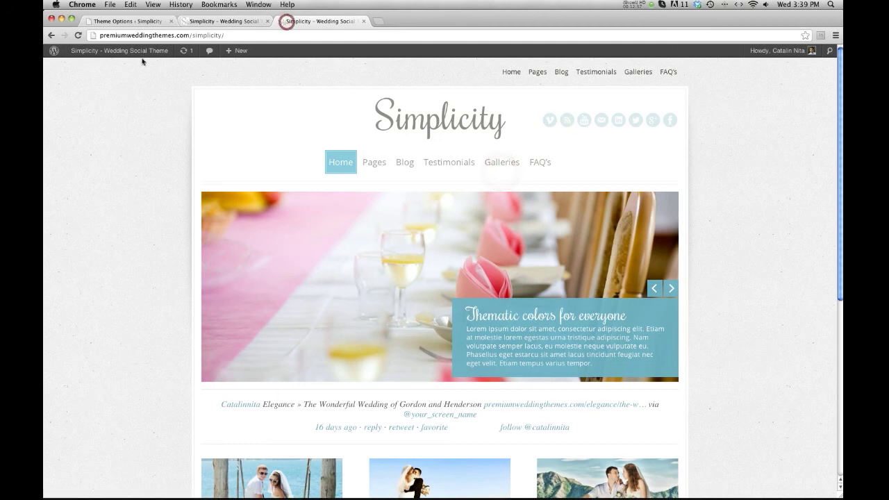
pyautogui.click(225, 21)
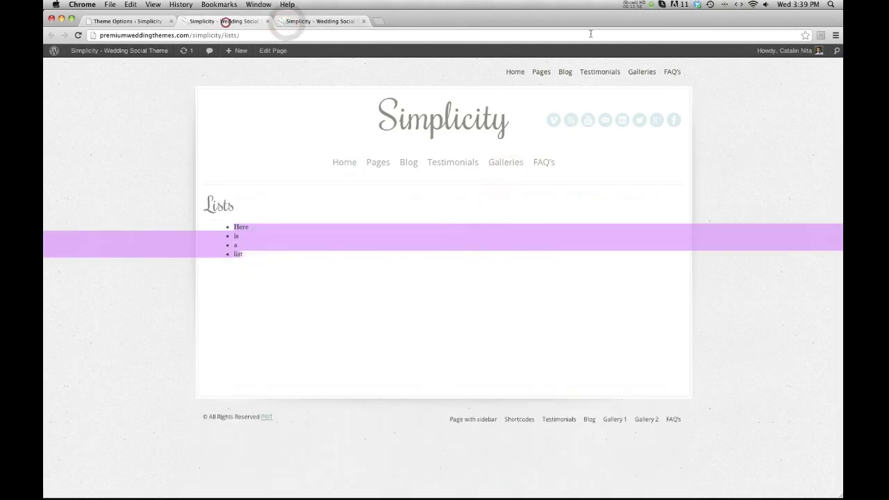
pyautogui.click(78, 35)
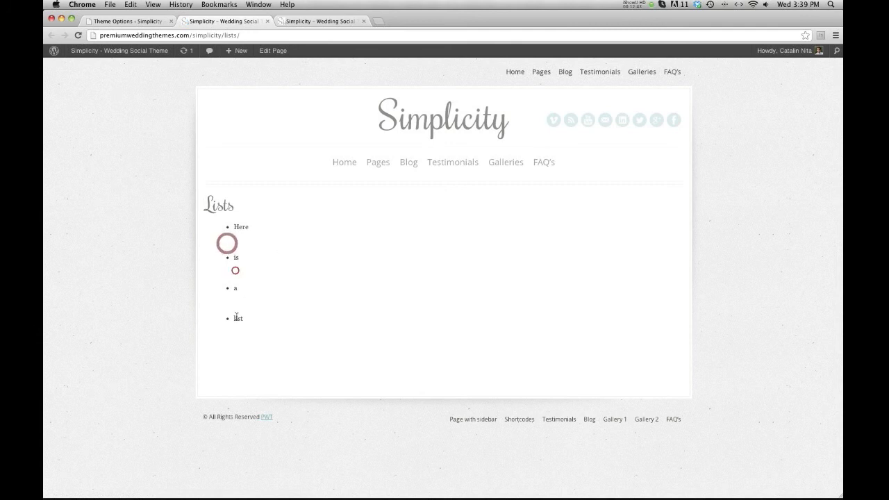
# Step: Try the square and custom image options for the list bullet type
pyautogui.click(117, 20)
pyautogui.scroll(-1, 279, 252)
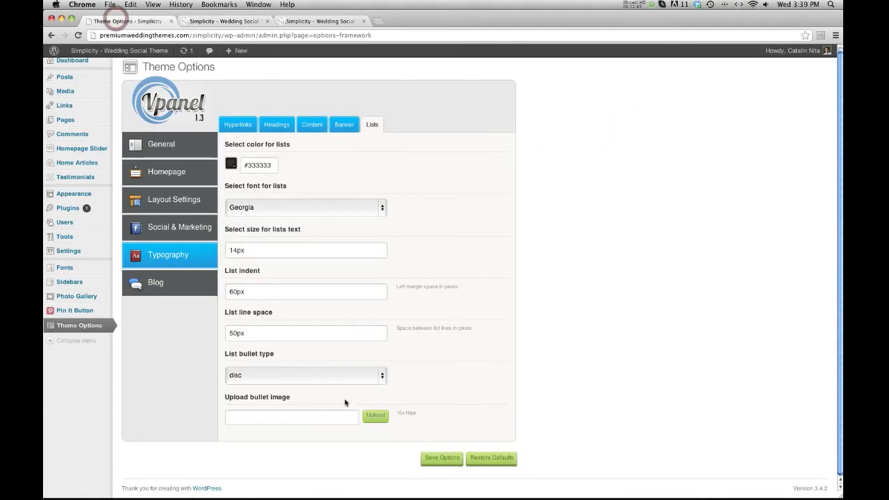
pyautogui.click(383, 375)
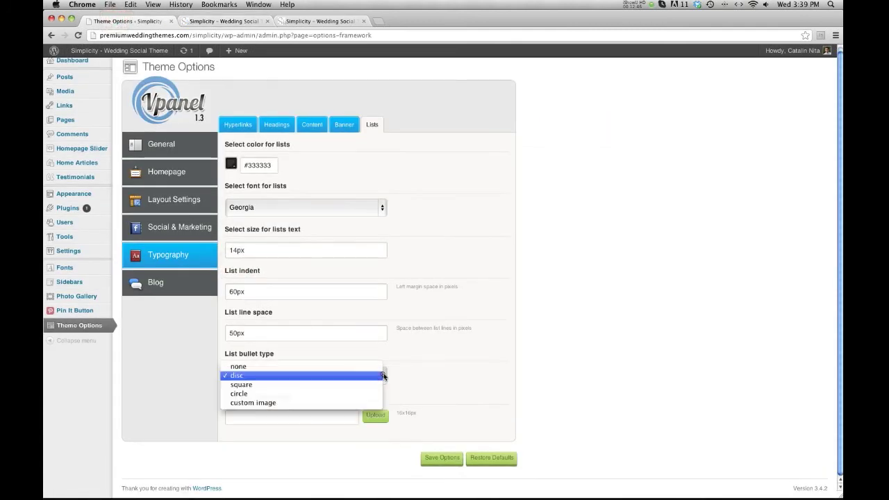
pyautogui.click(287, 384)
pyautogui.click(380, 377)
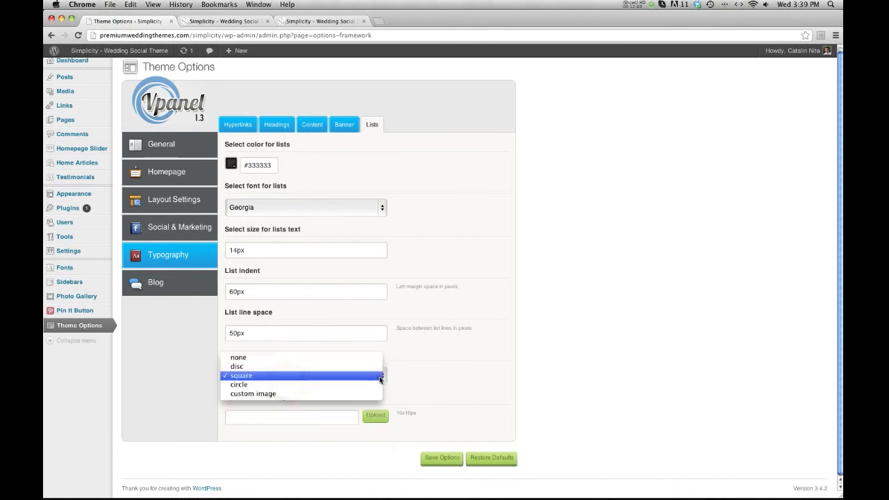
pyautogui.click(347, 393)
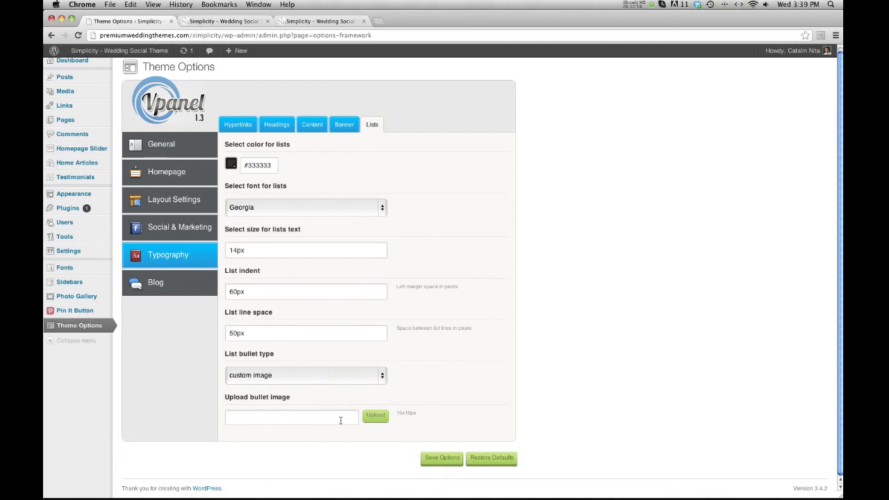
# Step: Set the bullet type to disc, list indent to 25px and line space to 5px, save, and check the reloaded Lists page
pyautogui.click(369, 378)
pyautogui.press('Up')
pyautogui.press('Up')
pyautogui.press('Up')
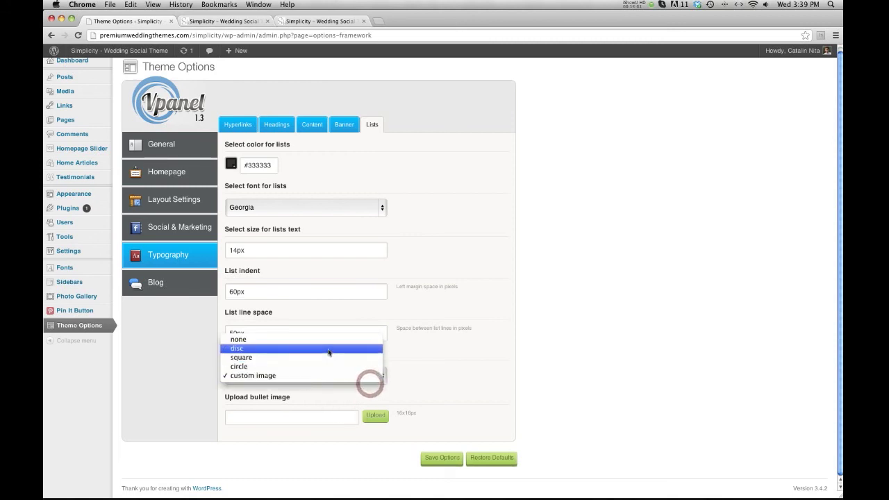
pyautogui.press('Return')
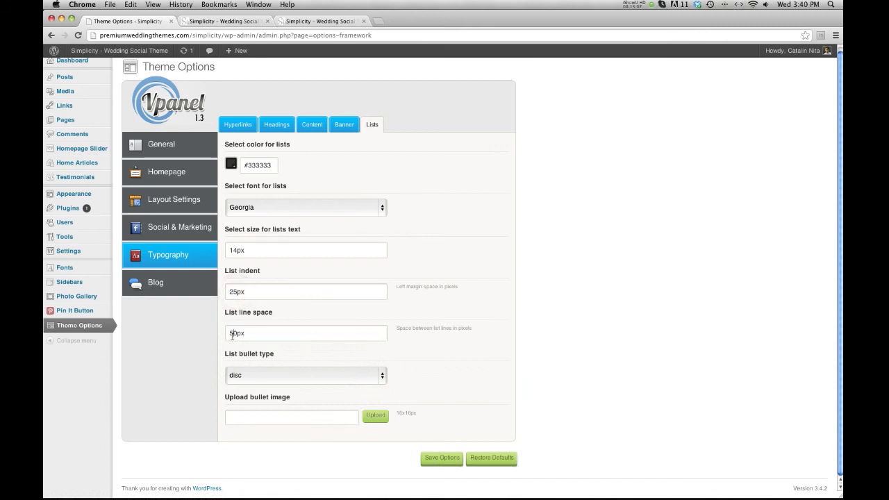
pyautogui.press('BackSpace')
pyautogui.click(442, 460)
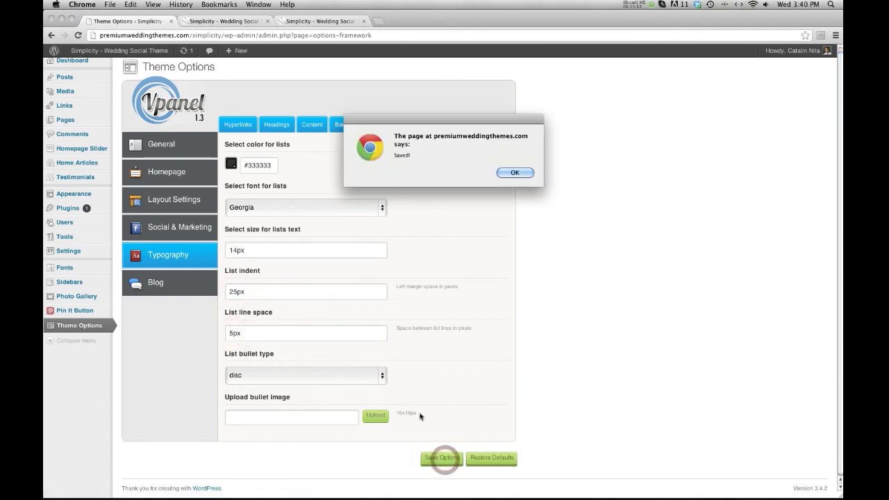
pyautogui.click(505, 174)
pyautogui.click(196, 21)
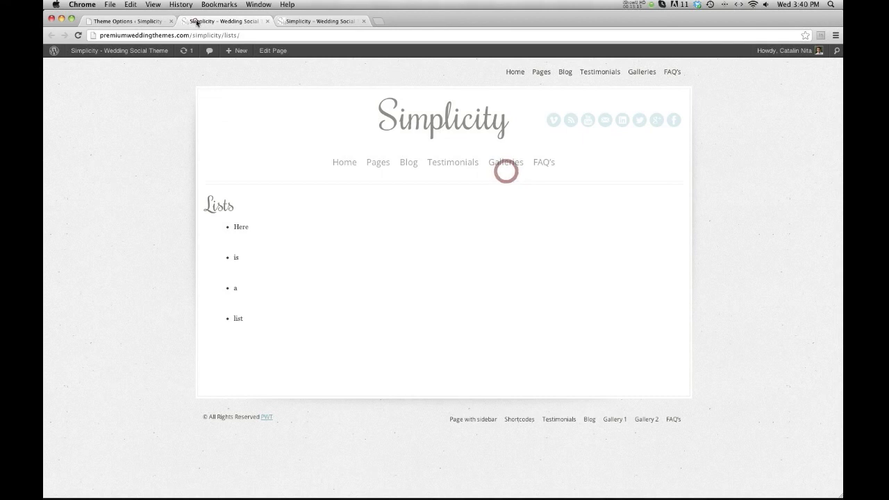
pyautogui.click(78, 35)
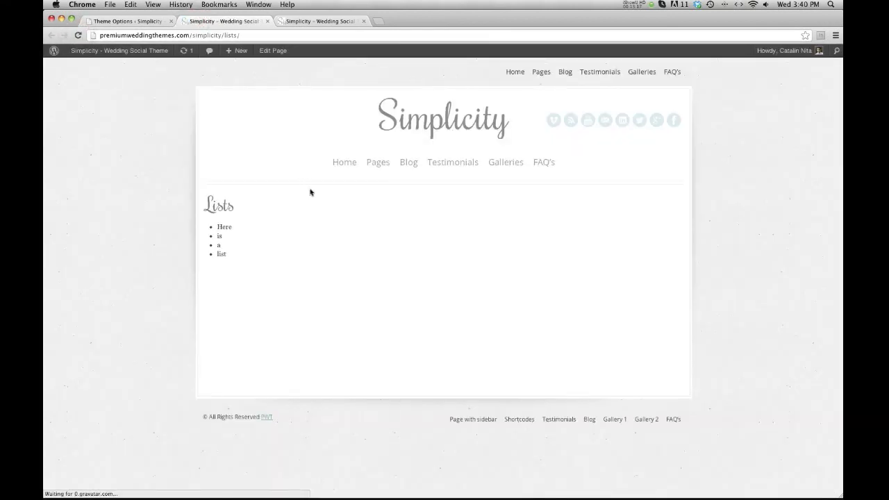
# Step: Set the list font to Default and save the theme options
pyautogui.click(107, 21)
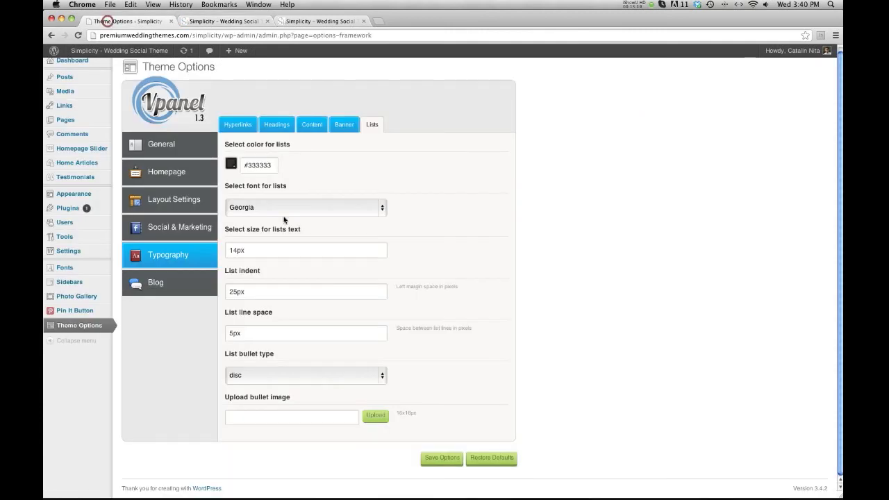
pyautogui.click(681, 224)
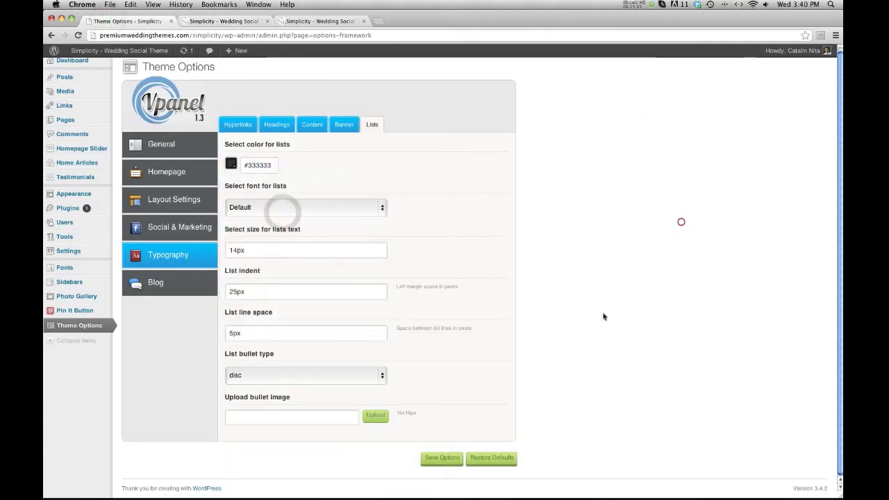
pyautogui.click(451, 458)
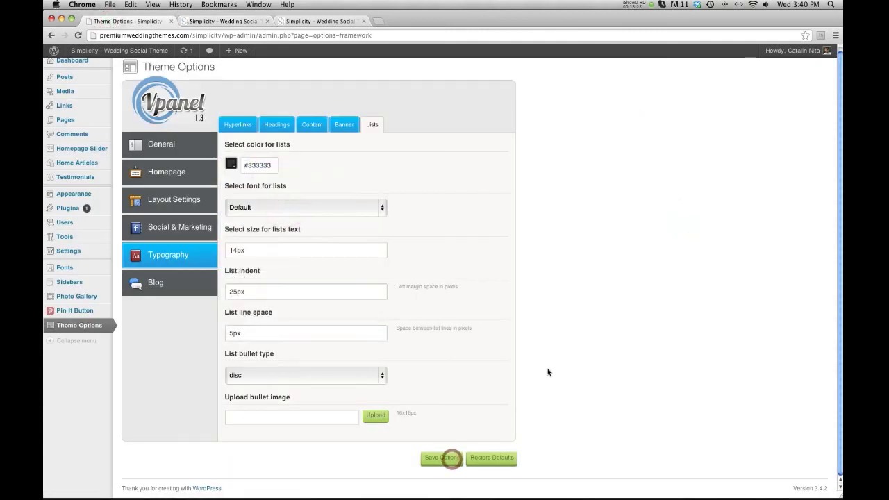
pyautogui.press('Return')
# Step: Open the Blog options for footer faves and examine the matching section at the end of the live Blog page
pyautogui.click(150, 282)
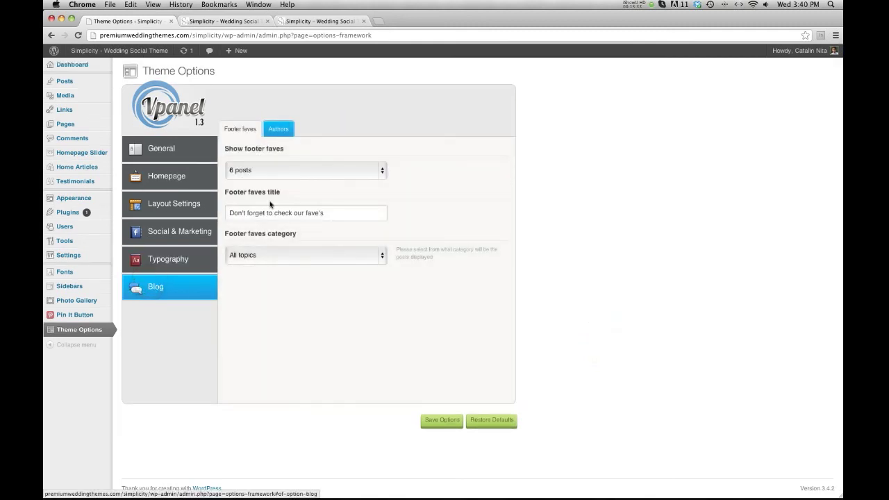
pyautogui.click(235, 20)
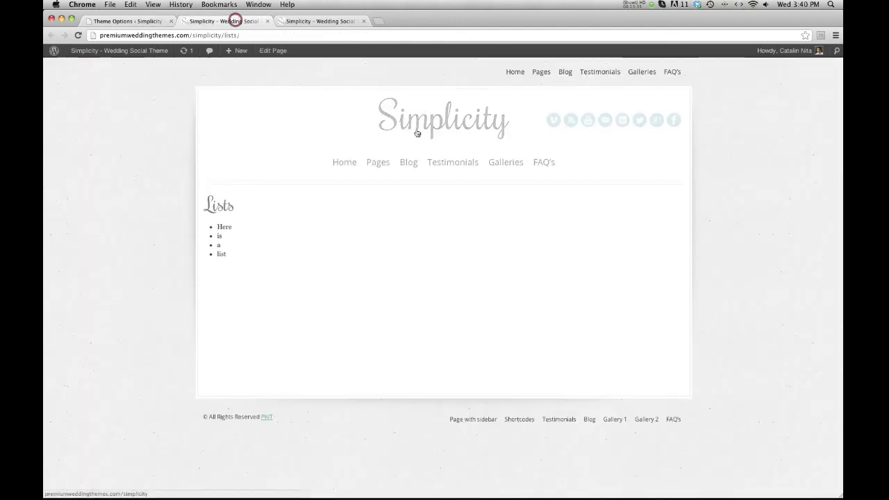
pyautogui.click(410, 162)
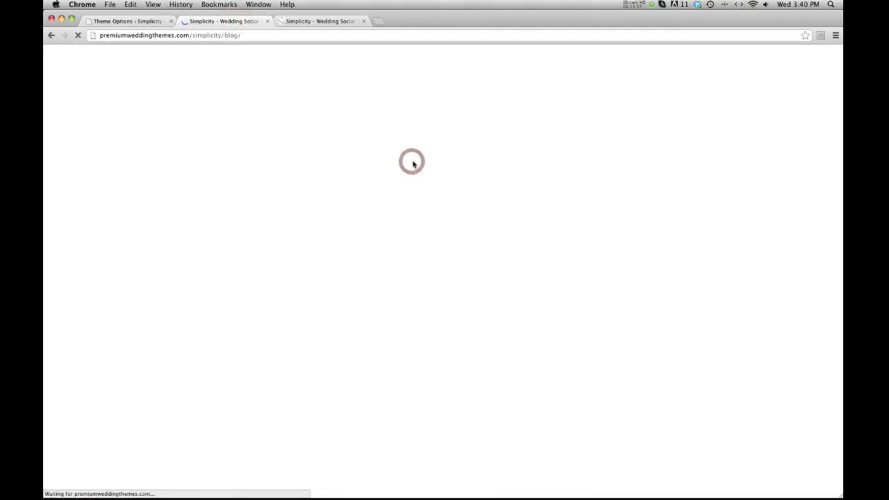
pyautogui.scroll(-15, 412, 164)
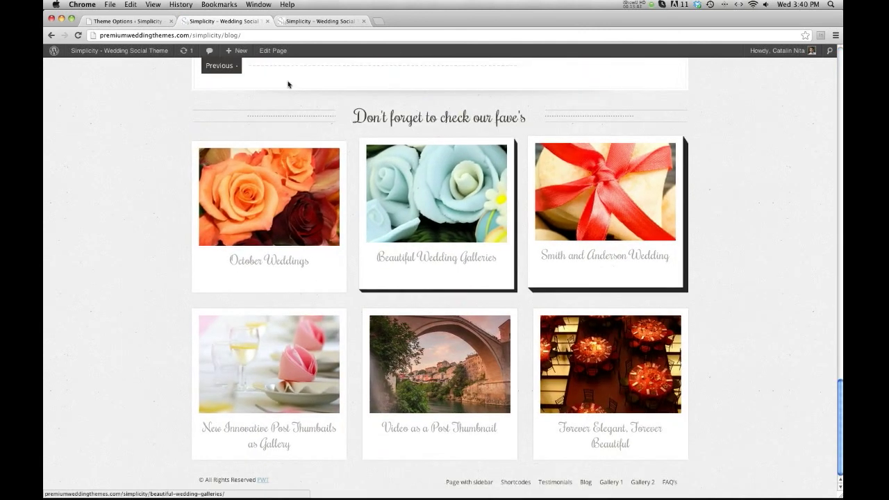
# Step: Set the blog's footer faves to show 3 posts
pyautogui.click(109, 19)
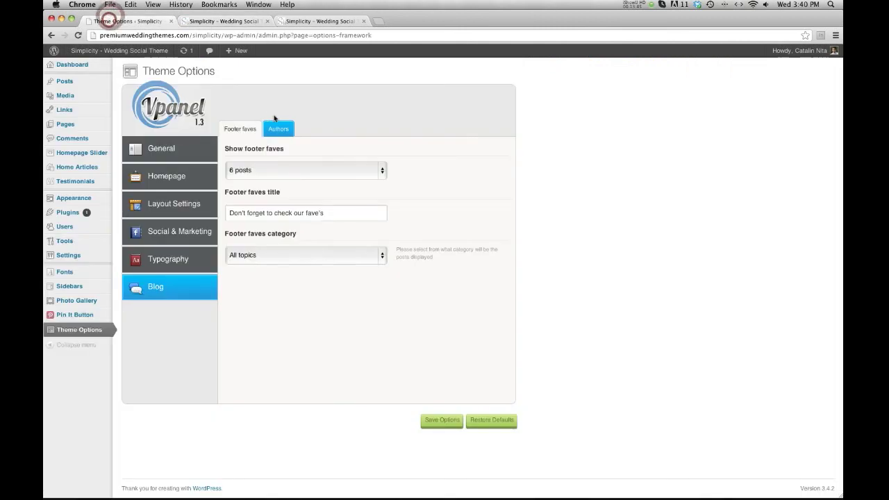
pyautogui.click(377, 171)
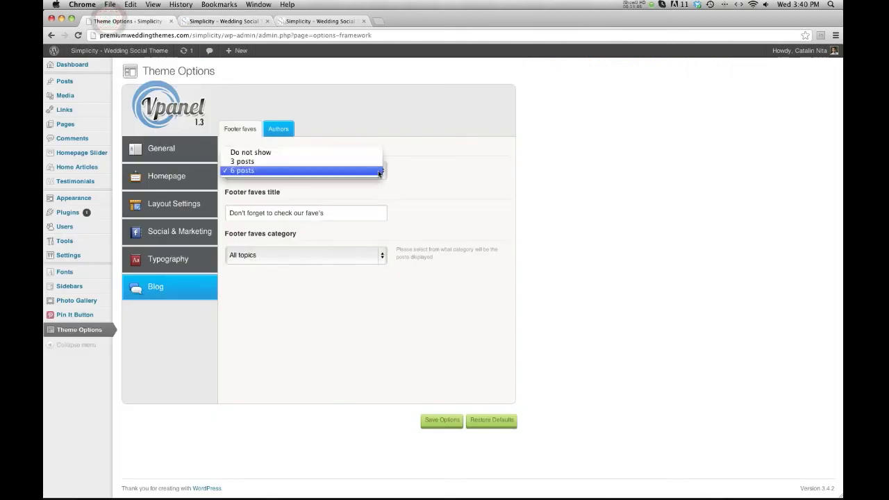
pyautogui.click(300, 162)
# Step: Compare the footer faves title setting with the section heading on the live Blog page
pyautogui.click(227, 22)
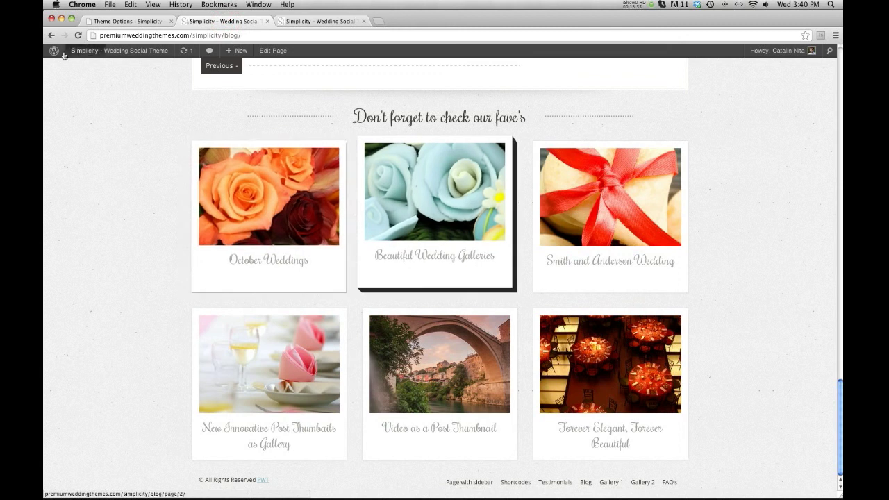
pyautogui.click(91, 21)
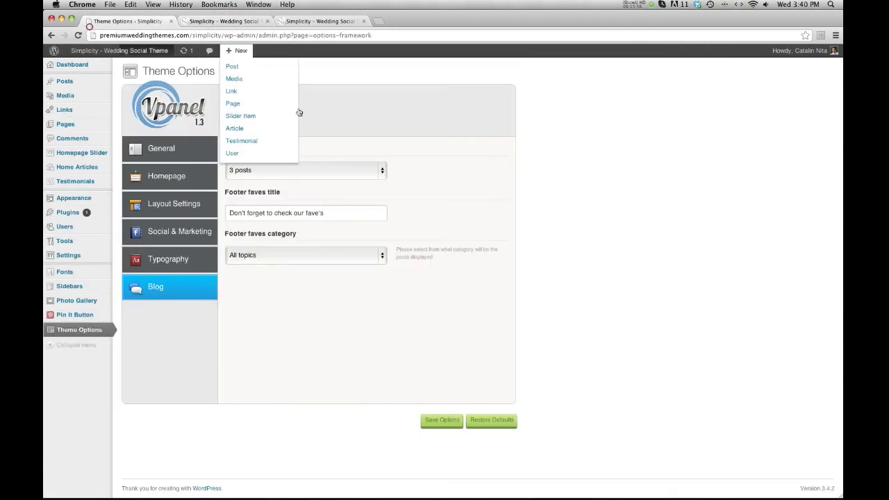
pyautogui.tripleClick(260, 214)
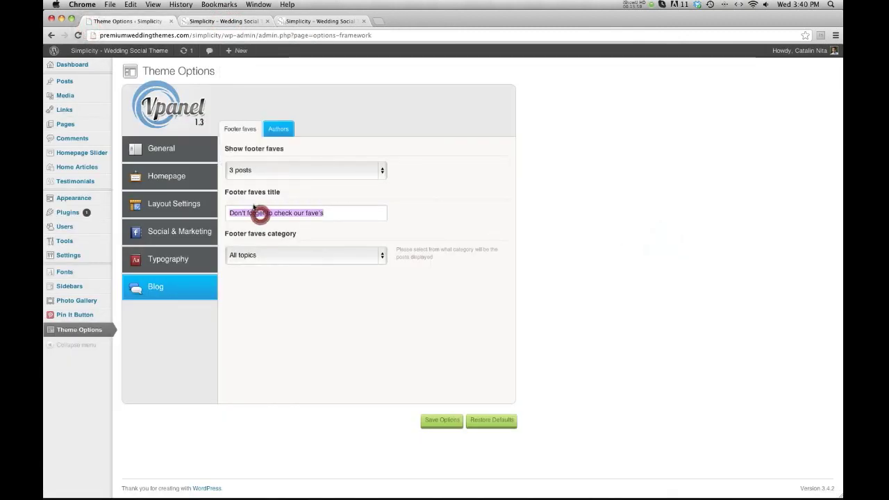
pyautogui.click(232, 21)
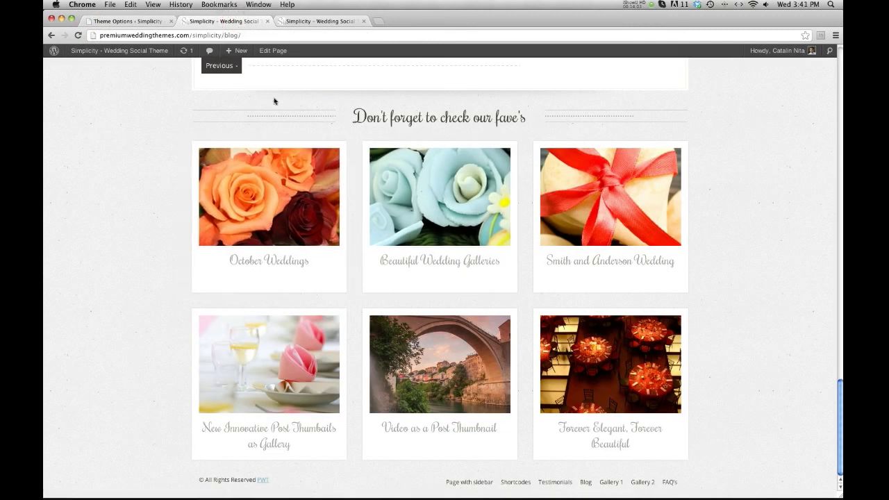
pyautogui.click(130, 22)
pyautogui.click(408, 327)
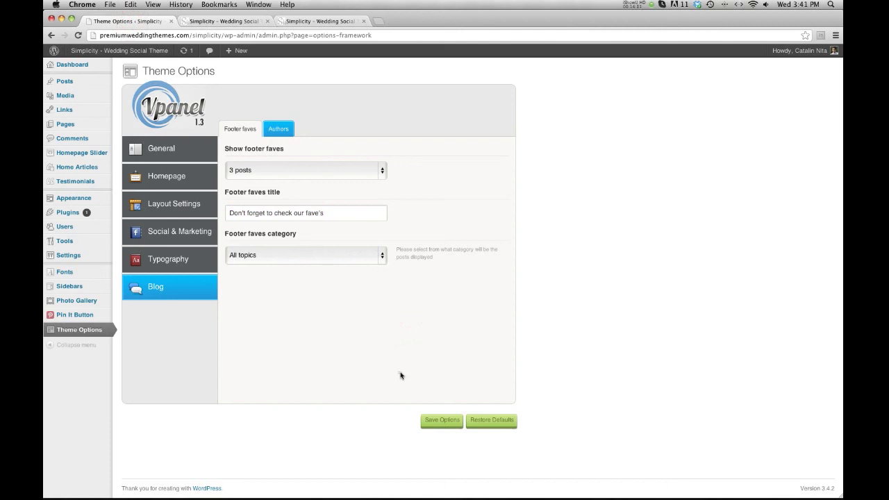
# Step: Review the footer faves category choices and look at the fave posts on the live Blog page
pyautogui.click(382, 259)
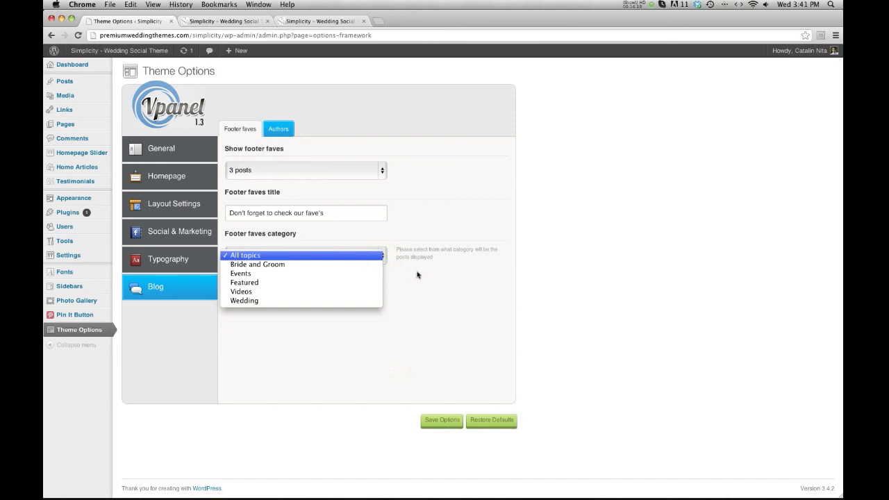
pyautogui.click(326, 233)
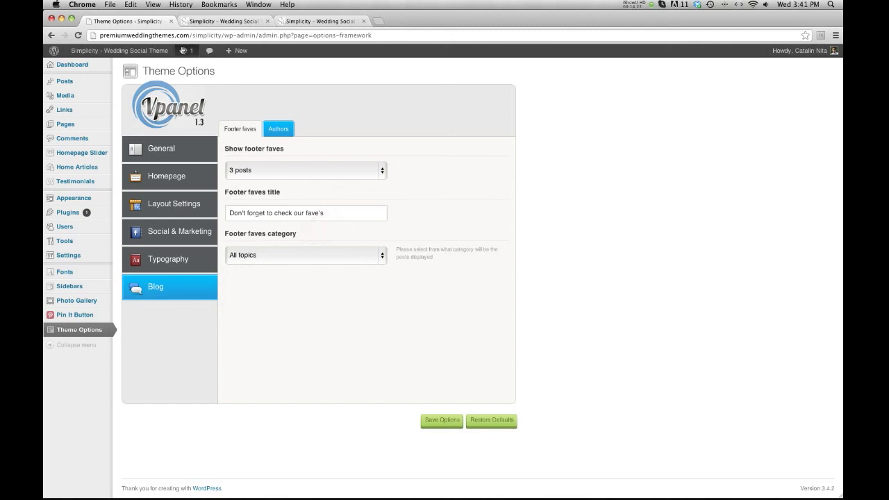
pyautogui.click(202, 20)
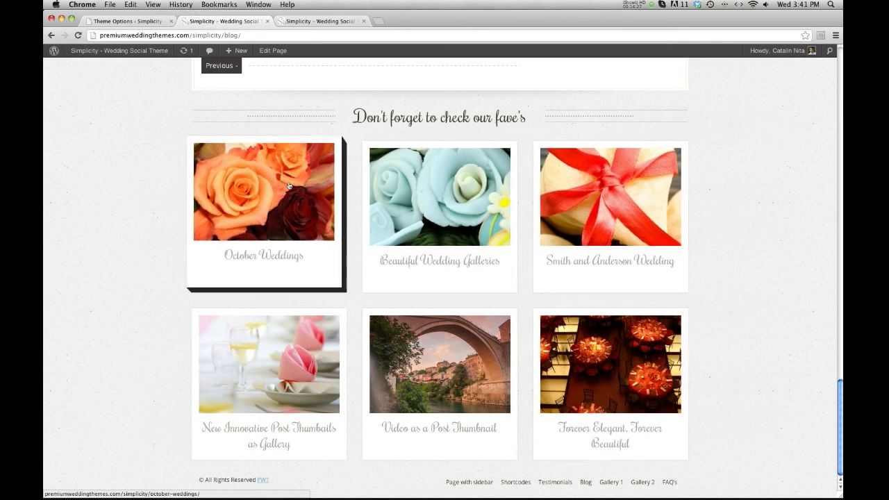
pyautogui.click(131, 157)
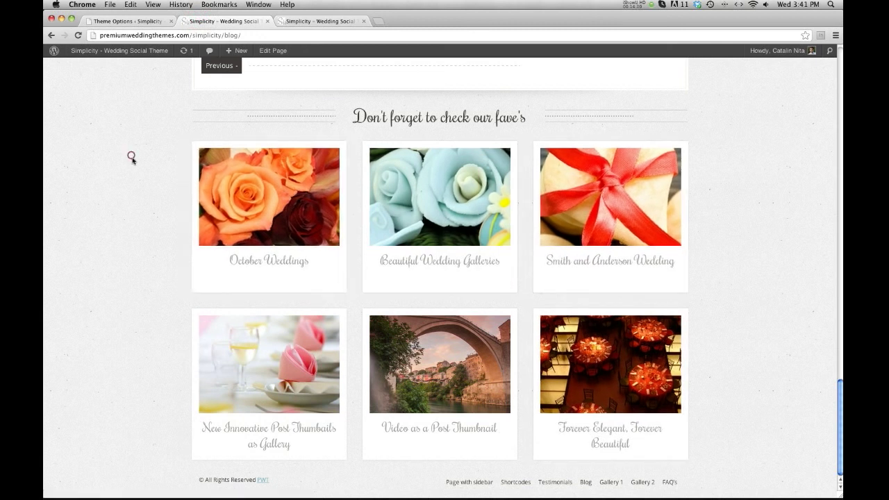
pyautogui.click(121, 23)
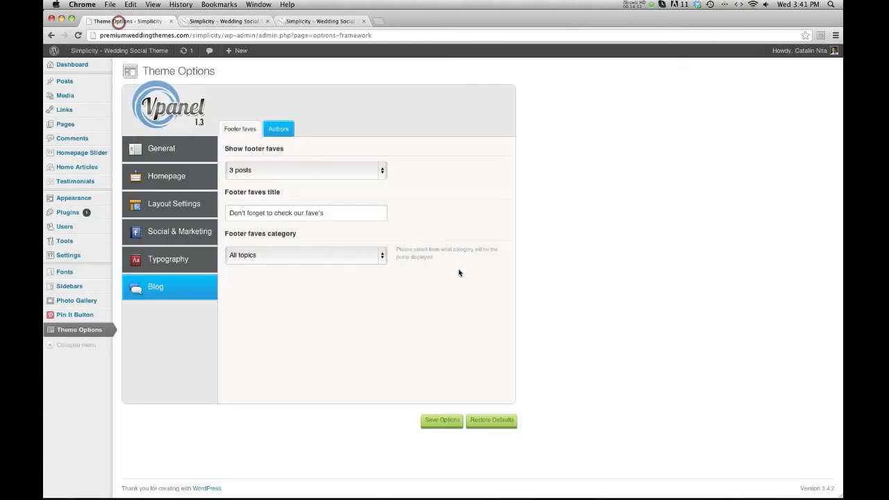
pyautogui.click(320, 347)
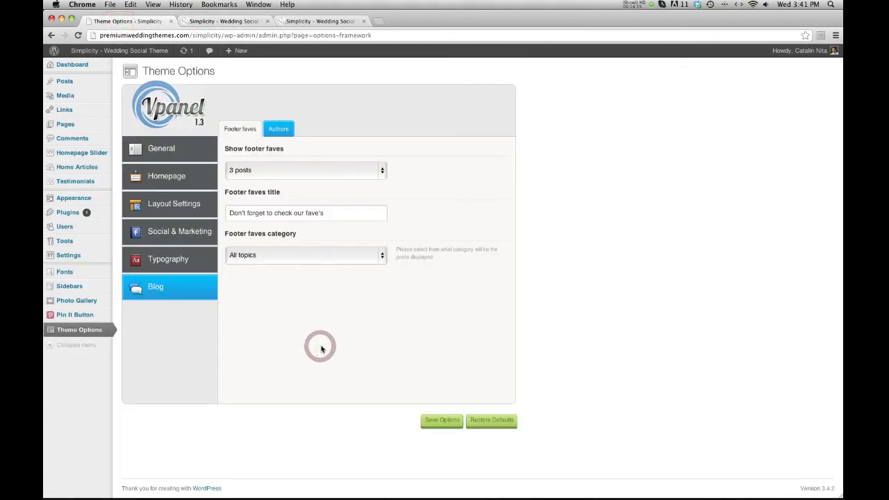
# Step: Open the Authors options and review the setting for showing author info on blog posts, leaving it at yes
pyautogui.click(282, 132)
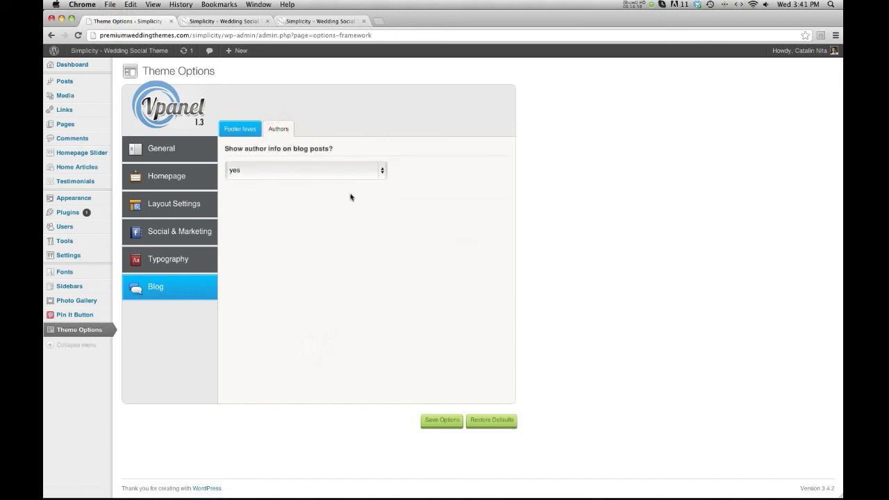
pyautogui.click(327, 170)
pyautogui.click(326, 173)
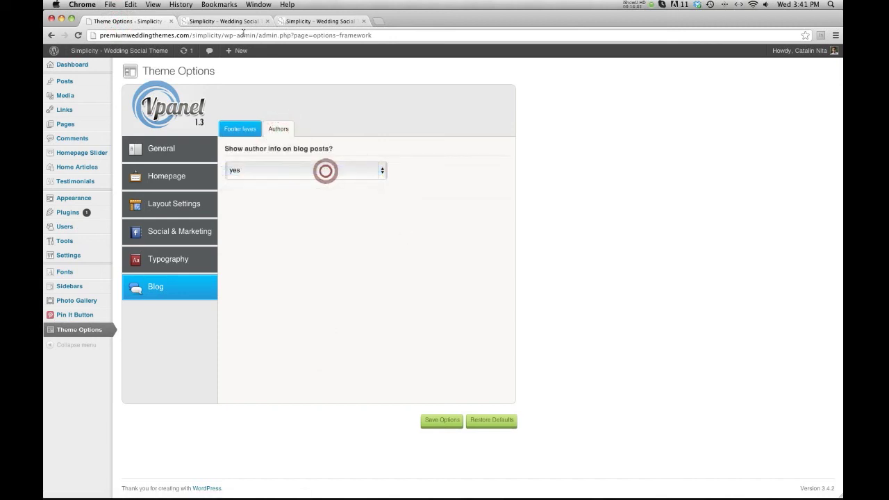
# Step: Open the Beautiful Wedding Galleries post on the live site and examine its About The Author box
pyautogui.click(229, 21)
pyautogui.scroll(5, 402, 260)
pyautogui.click(461, 466)
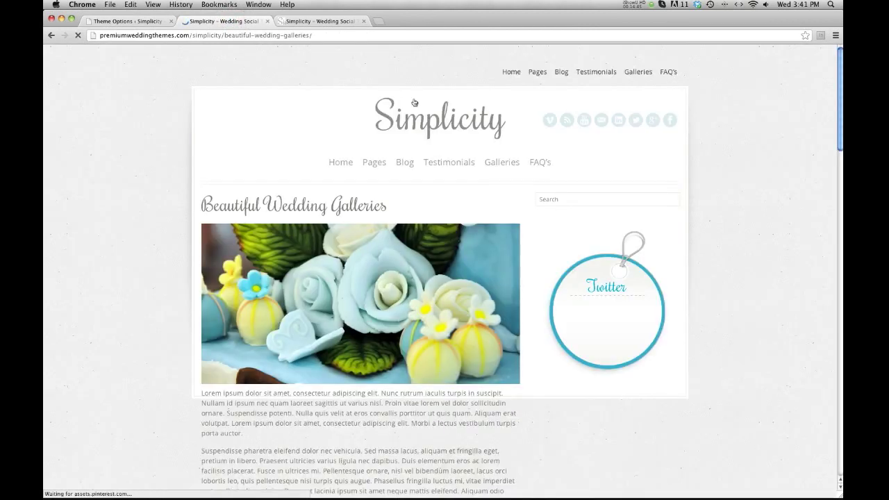
pyautogui.scroll(-10, 413, 100)
pyautogui.scroll(-3, 415, 100)
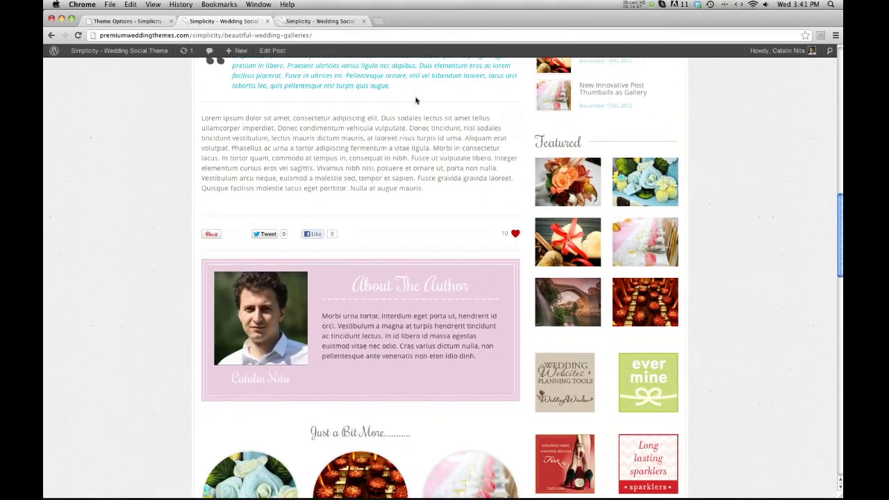
pyautogui.moveTo(397, 361); pyautogui.dragTo(399, 367)
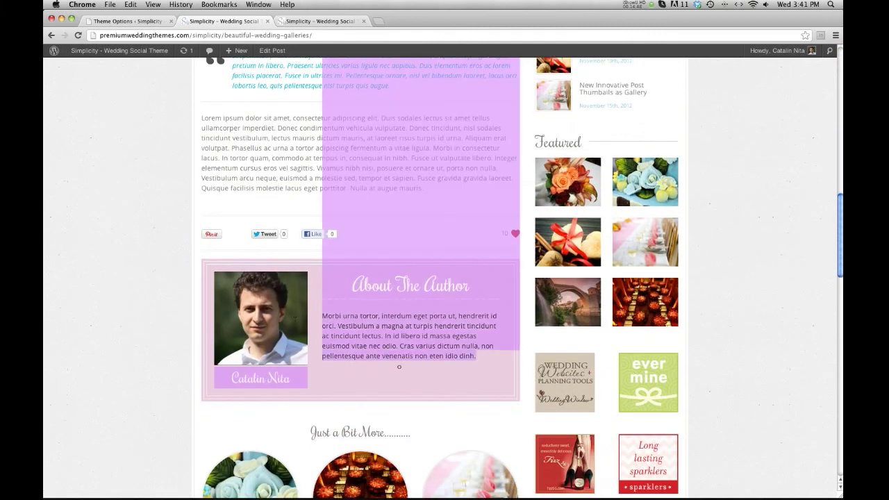
pyautogui.click(314, 331)
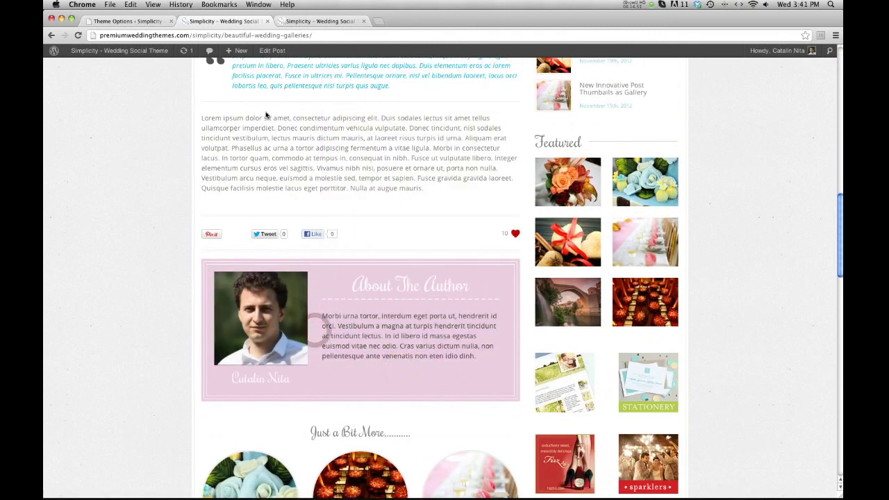
# Step: Open your own WordPress user profile from the users list and highlight the Biographical Info text
pyautogui.click(144, 21)
pyautogui.moveTo(61, 227)
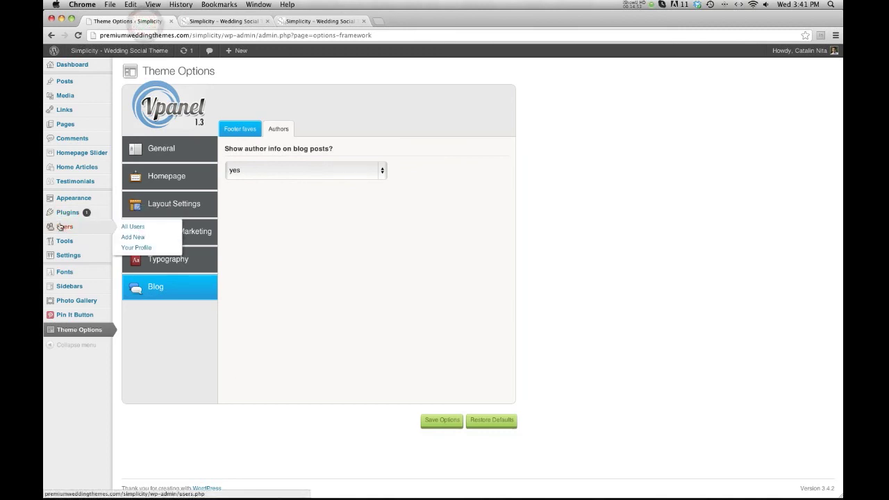
pyautogui.click(129, 227)
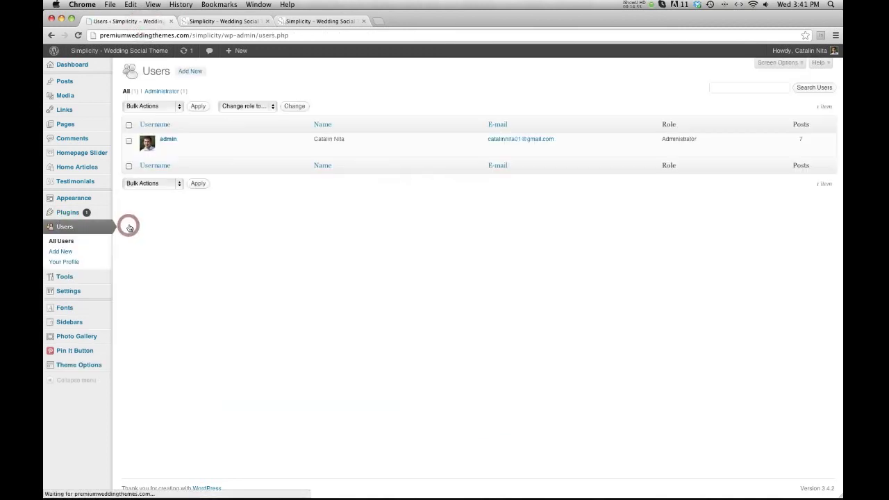
pyautogui.click(66, 264)
pyautogui.scroll(-5, 339, 250)
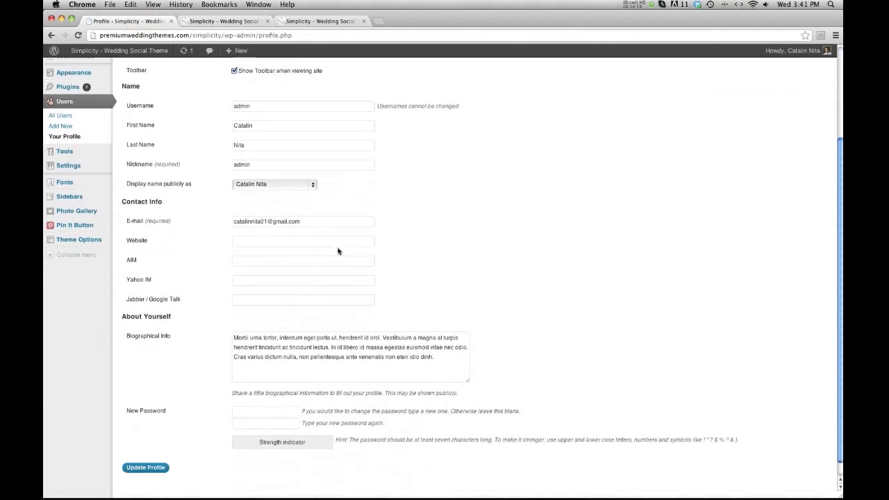
pyautogui.tripleClick(439, 360)
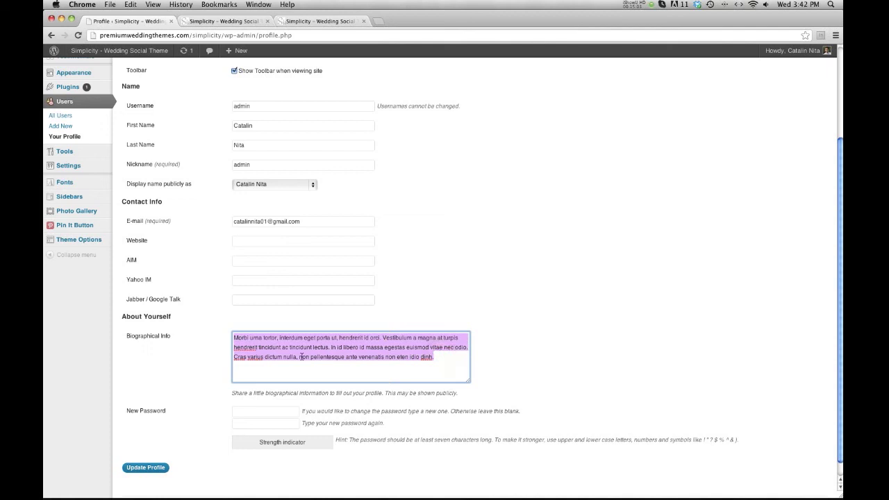
# Step: Compare the profile's name and biography fields with the author box on the live post
pyautogui.click(231, 21)
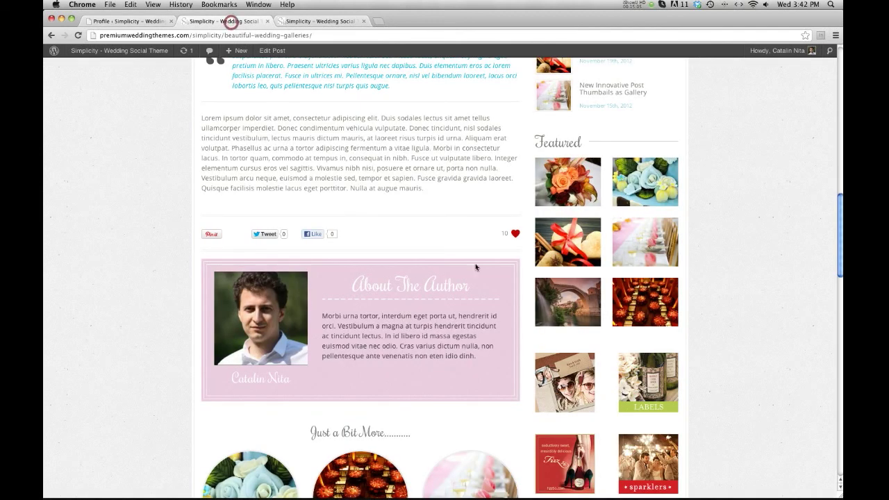
pyautogui.click(132, 22)
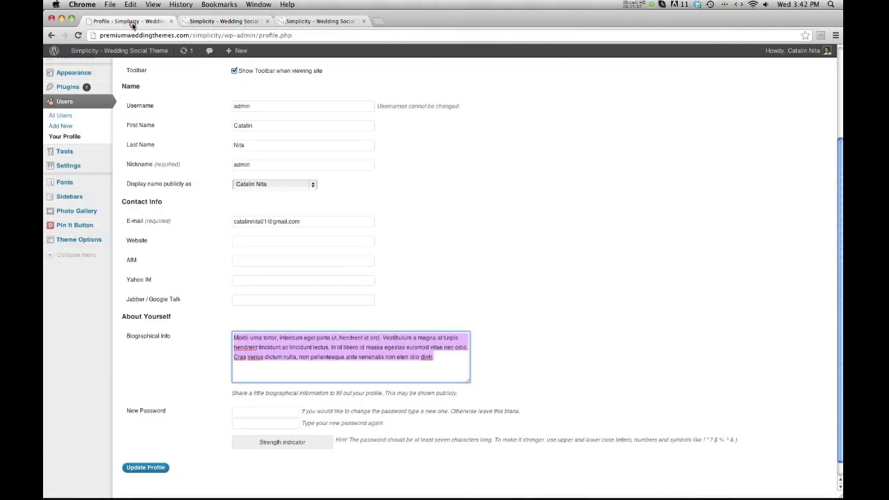
pyautogui.click(464, 173)
pyautogui.scroll(3, 322, 250)
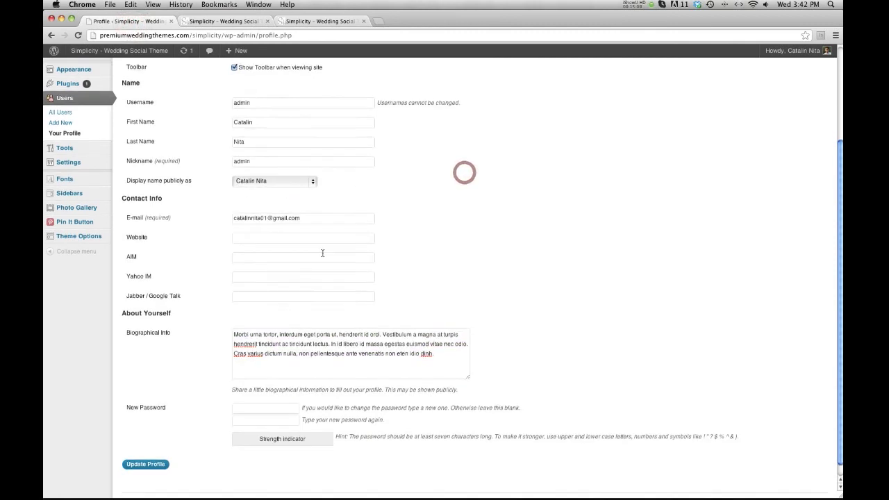
pyautogui.scroll(-5, 322, 250)
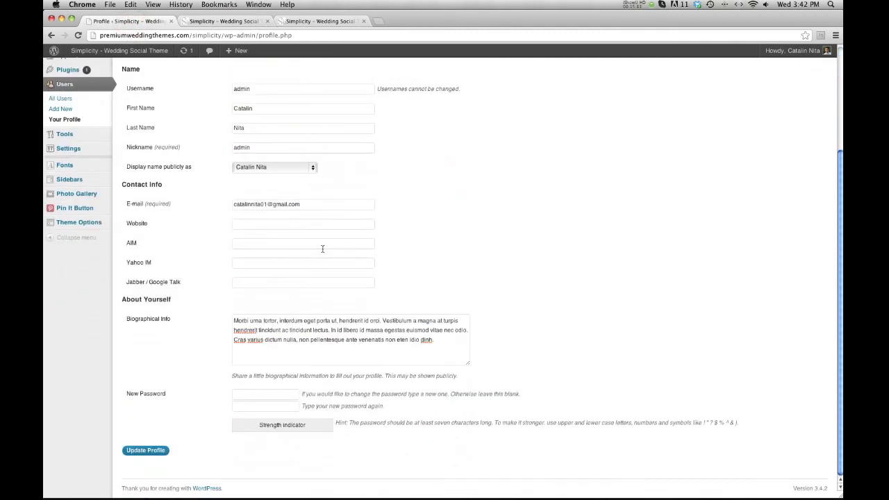
pyautogui.click(232, 27)
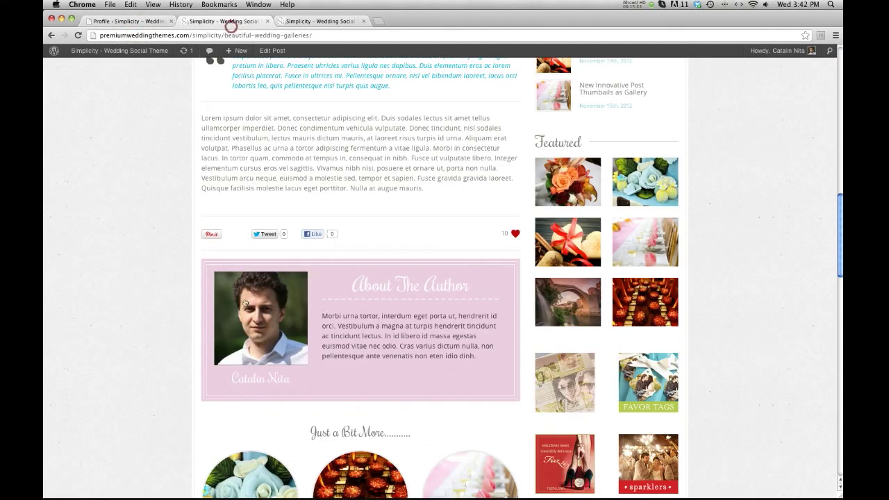
pyautogui.click(141, 26)
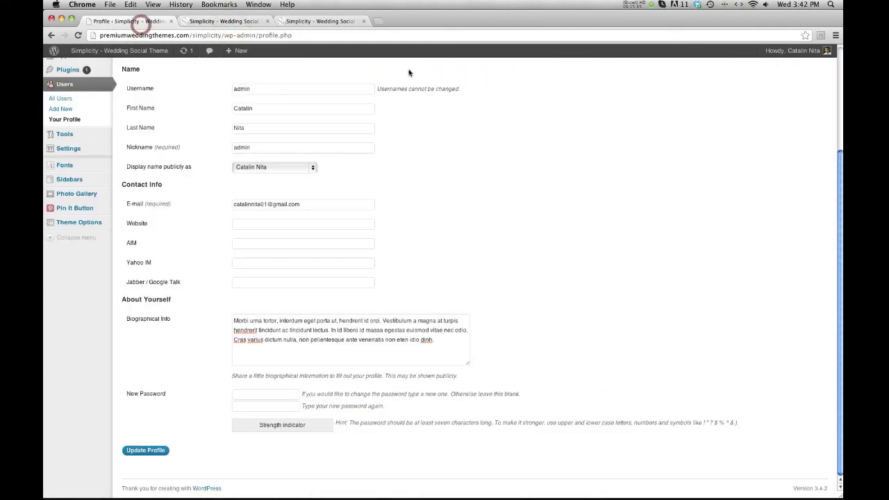
# Step: Visit gravatar.com in a new browser tab to view the avatar service, and close that tab
pyautogui.click(378, 21)
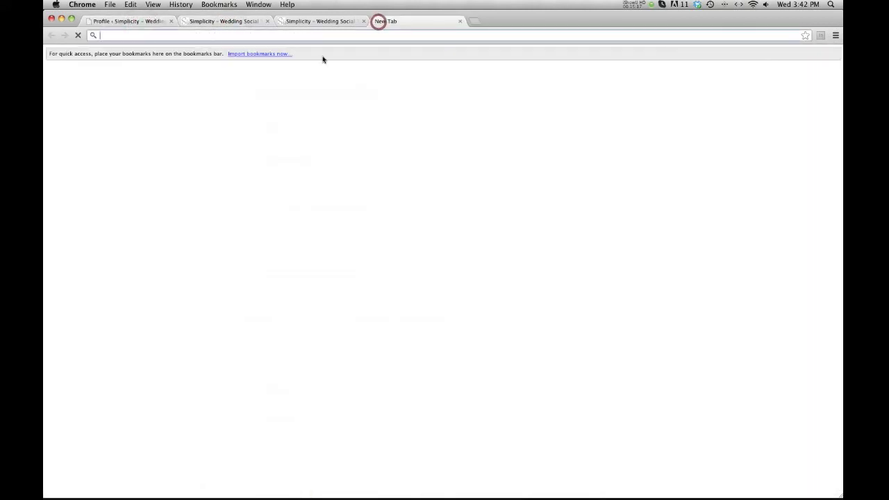
pyautogui.write('gravat')
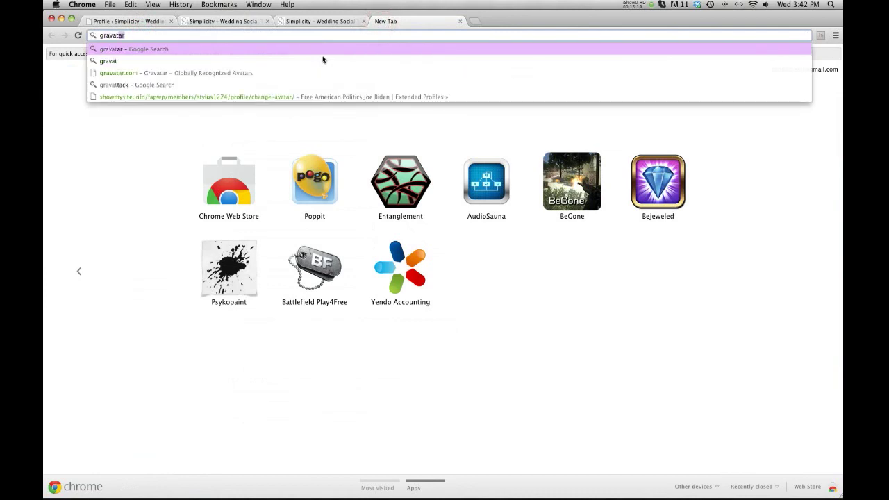
pyautogui.write('ar.com')
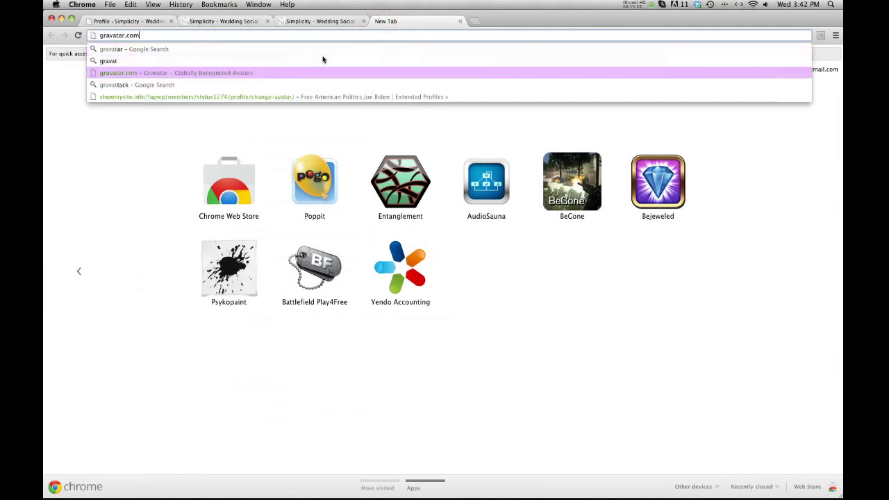
pyautogui.press('Return')
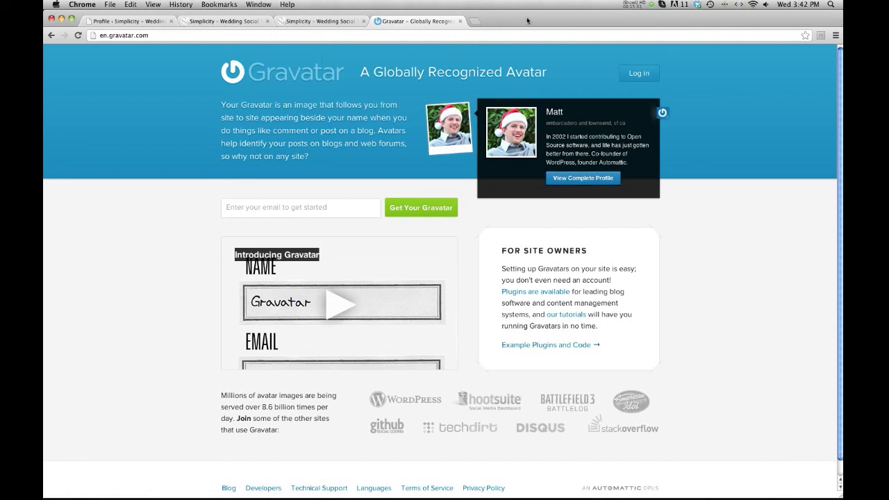
pyautogui.click(460, 22)
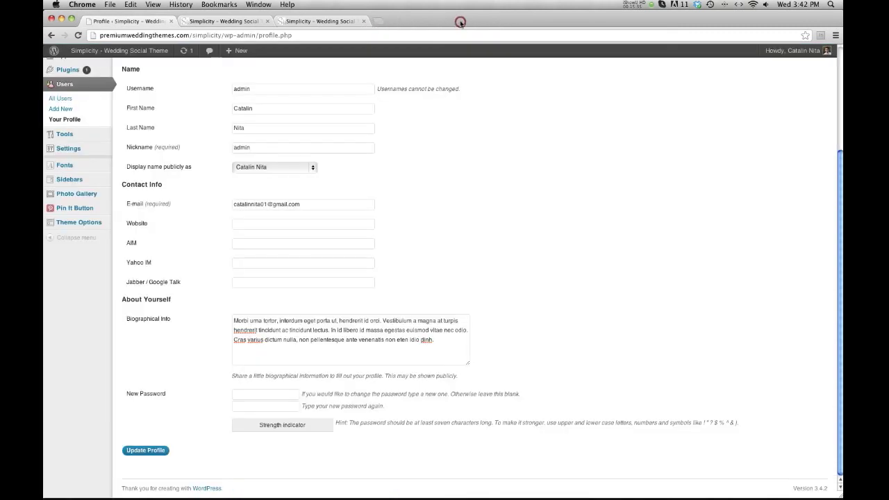